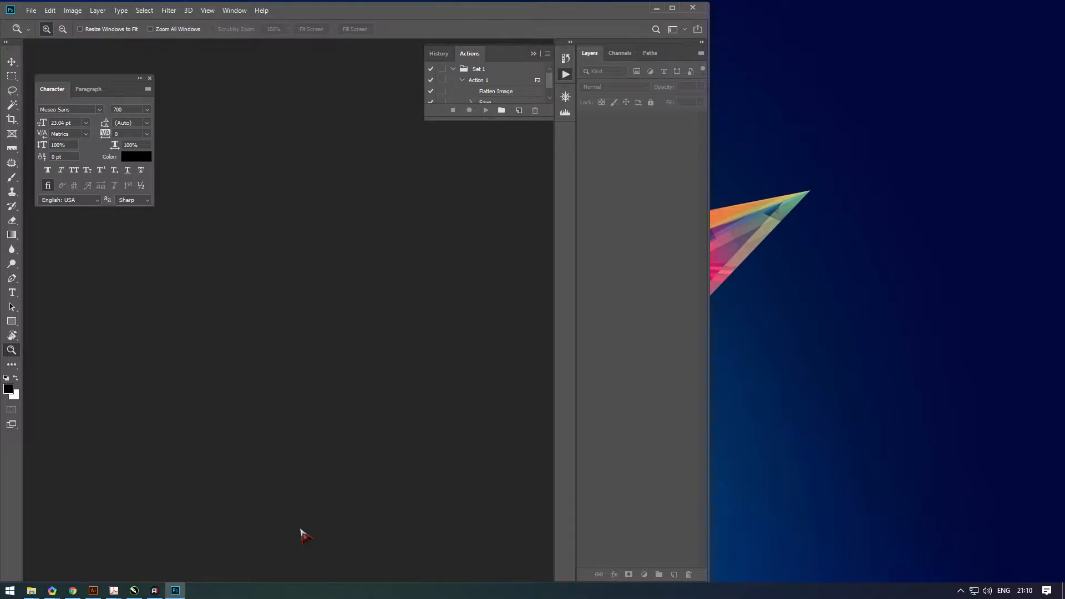
# - Create a new portrait document 60 cm wide and 100 cm high at 150 pixels/inch in CMYK Color mode
pyautogui.click(673, 8)
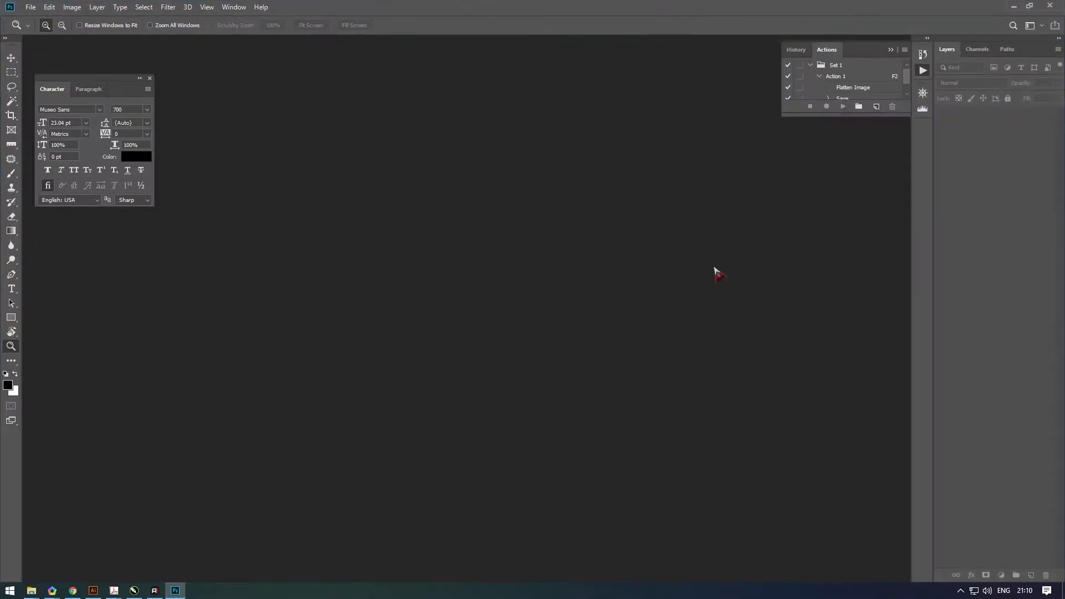
pyautogui.click(30, 7)
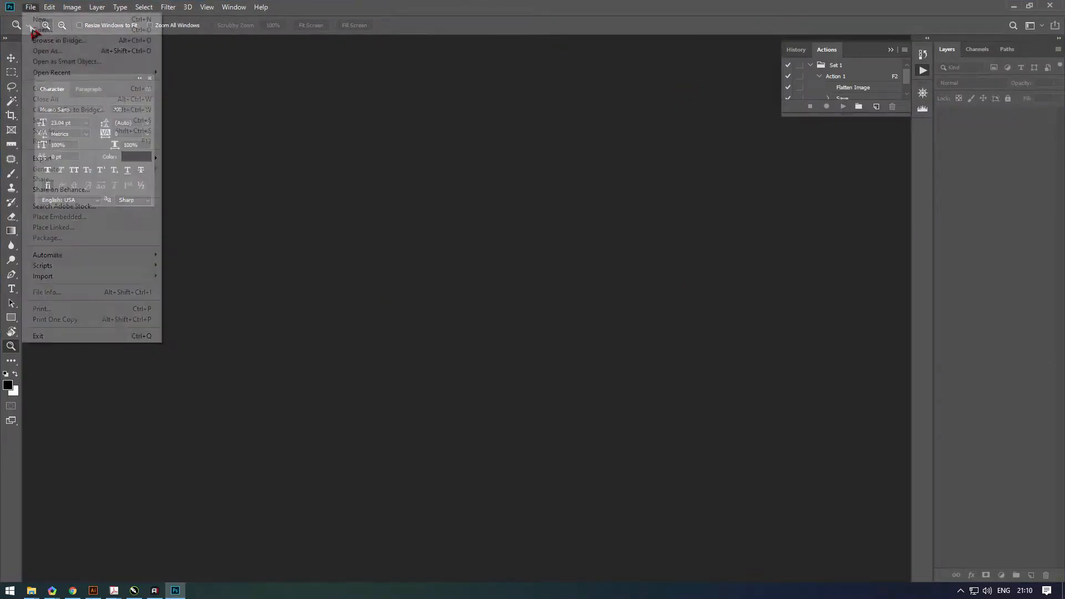
pyautogui.click(42, 19)
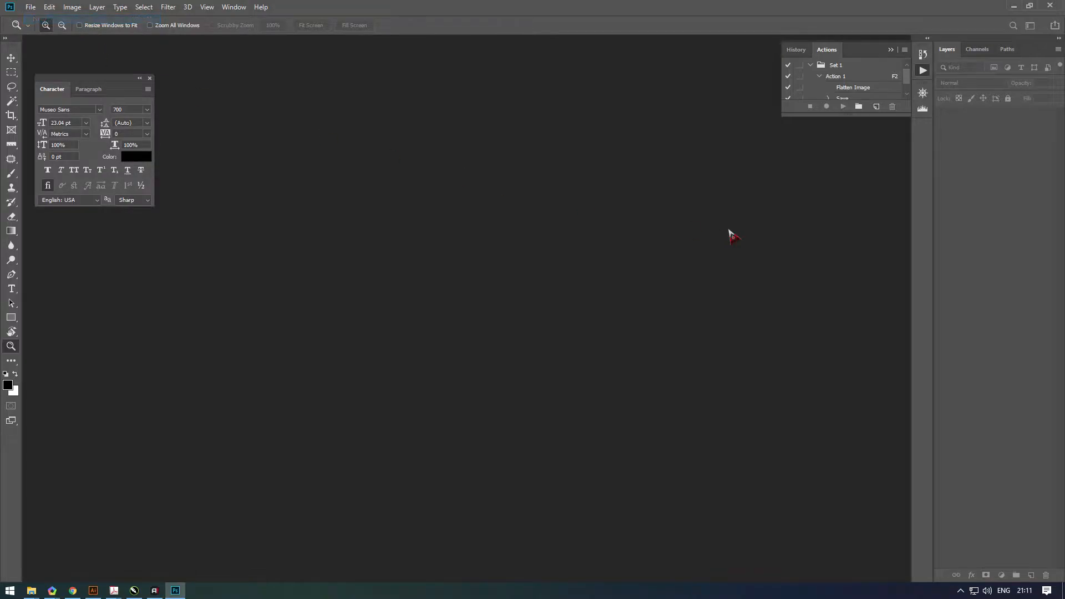
pyautogui.click(749, 241)
pyautogui.click(746, 306)
pyautogui.click(758, 243)
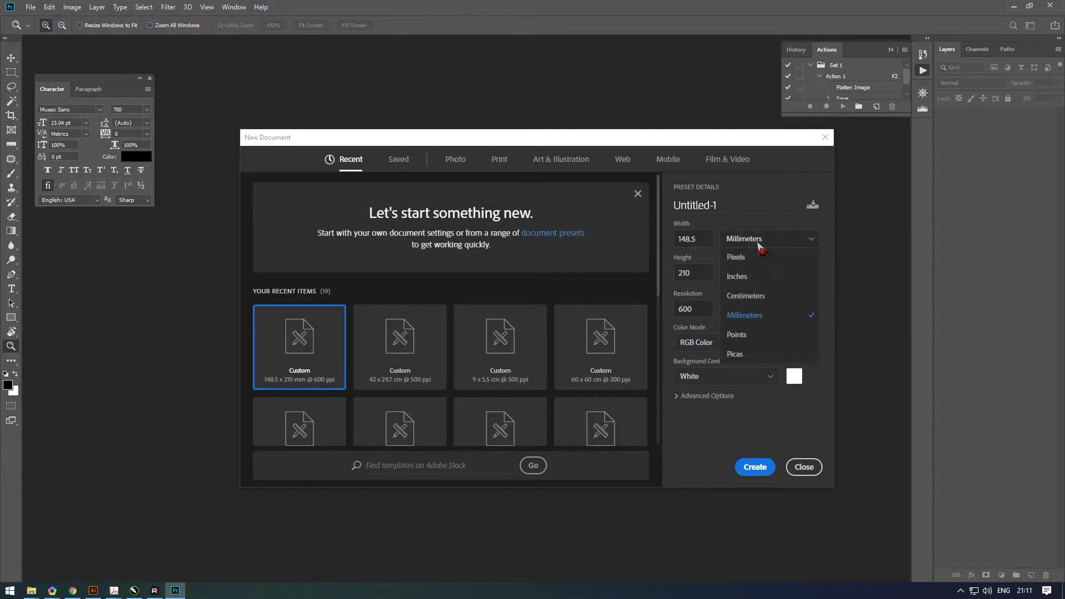
pyautogui.click(745, 296)
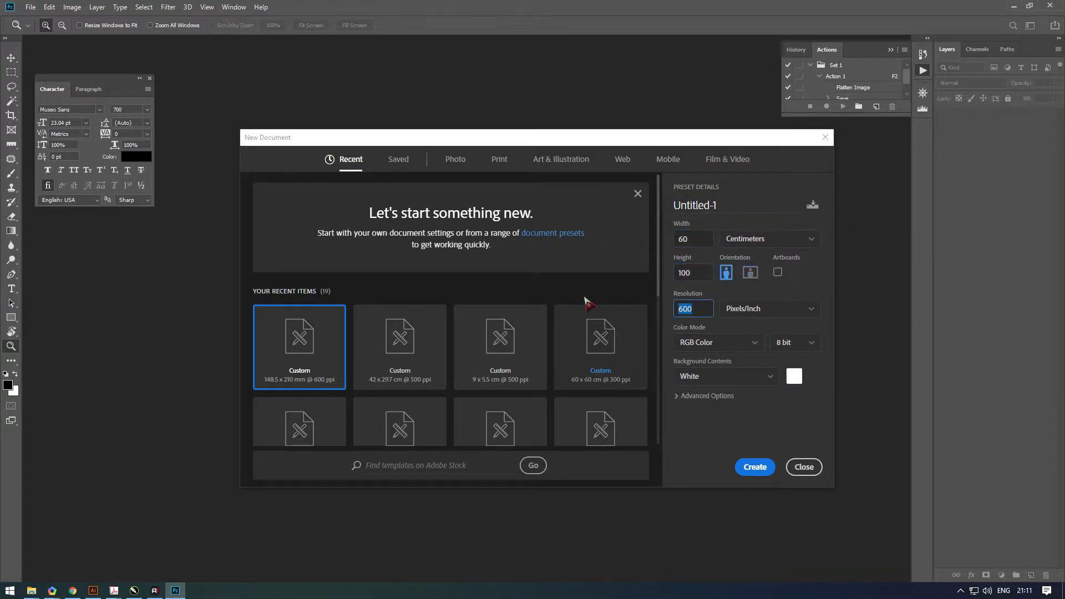
pyautogui.click(748, 349)
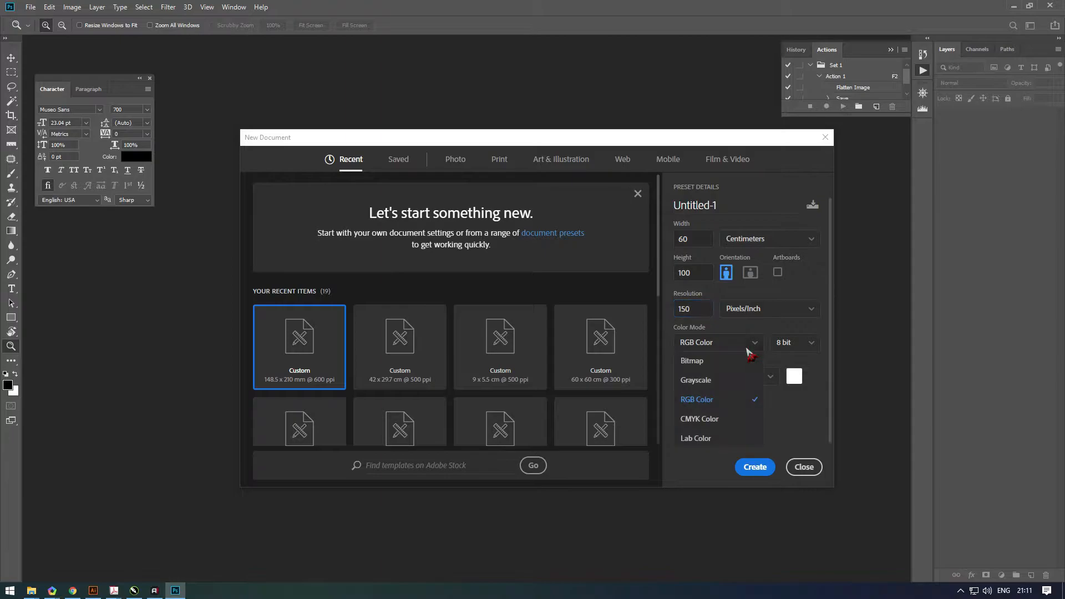
pyautogui.click(700, 420)
pyautogui.click(754, 467)
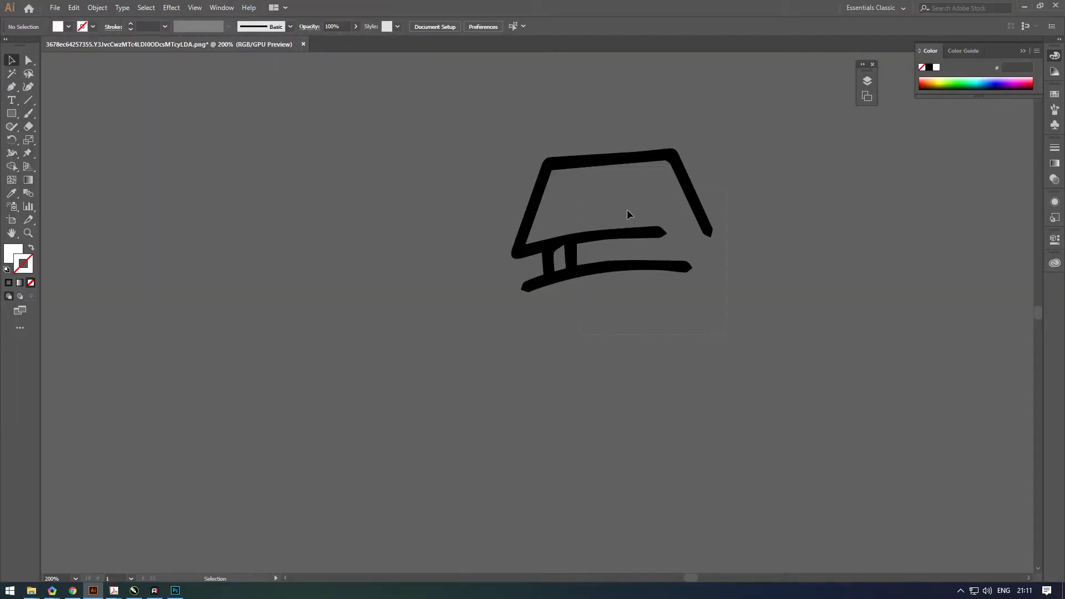
# - Switch to Illustrator and try to bring the black hut drawing into the new Photoshop document
pyautogui.click(618, 259)
pyautogui.moveTo(569, 250); pyautogui.dragTo(200, 553)
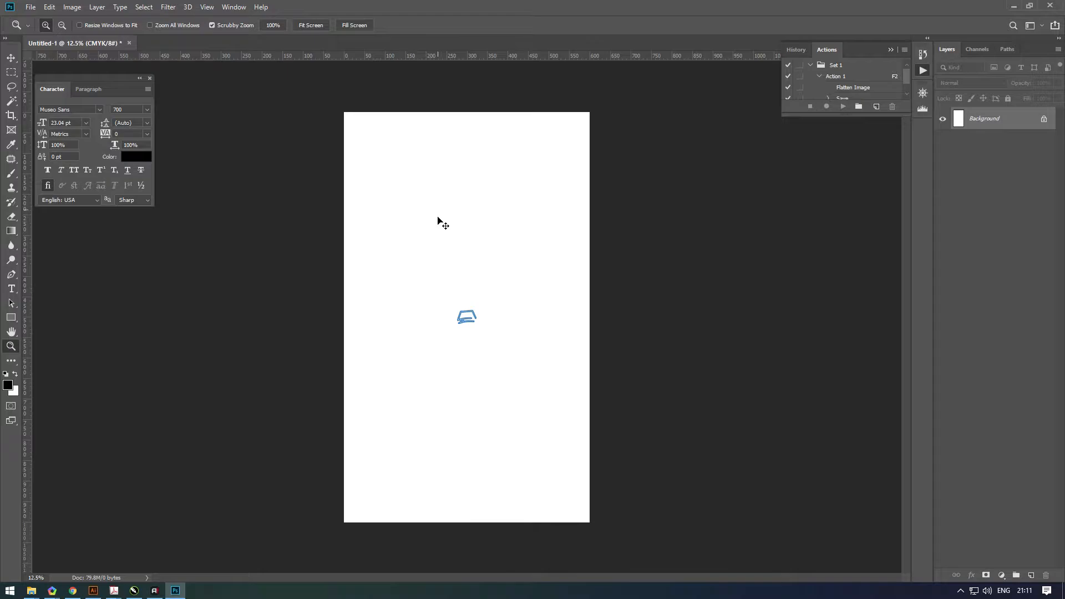
pyautogui.moveTo(478, 307); pyautogui.dragTo(565, 256)
pyautogui.press('Return')
pyautogui.moveTo(497, 296); pyautogui.dragTo(415, 203)
pyautogui.press('Escape')
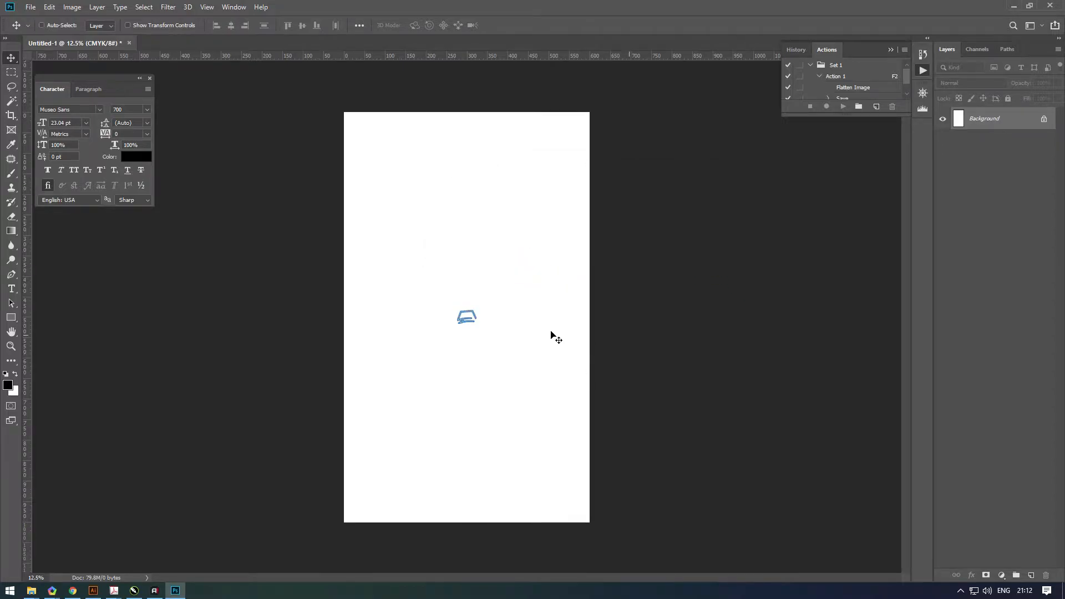
# - Bring the hut drawing from Illustrator into the Photoshop document as a vector smart object and enlarge it
pyautogui.click(94, 590)
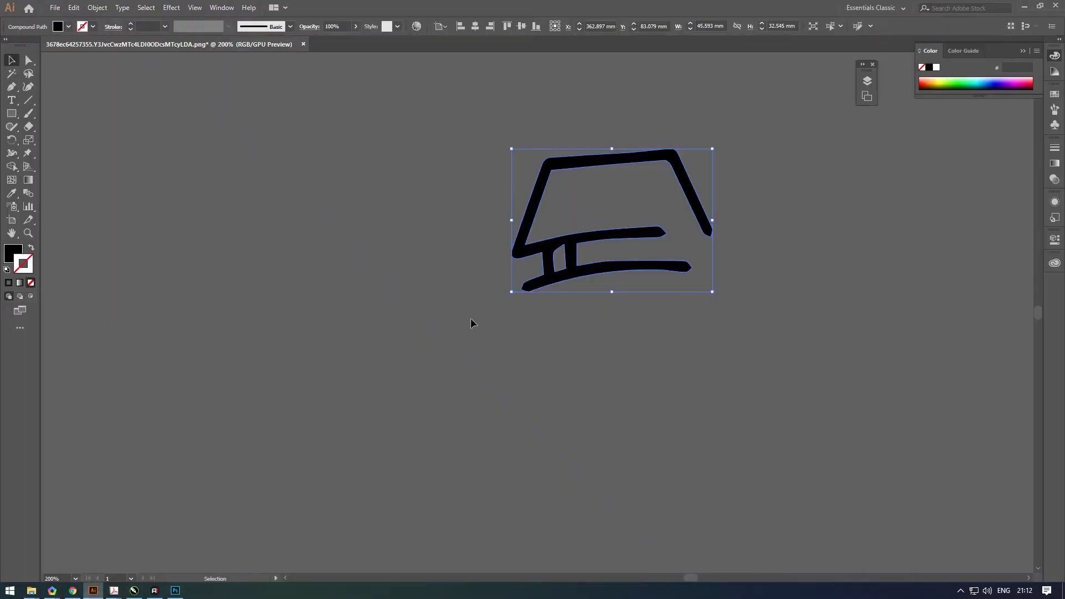
pyautogui.moveTo(538, 282); pyautogui.dragTo(416, 188)
pyautogui.moveTo(447, 244); pyautogui.dragTo(503, 238)
pyautogui.press('Return')
pyautogui.hotkey('ctrl', 't')
pyautogui.press('Return')
# - Move the hut drawing to the upper-left corner of the page
pyautogui.scroll(6, 456, 208)
pyautogui.moveTo(441, 225); pyautogui.dragTo(368, 174)
pyautogui.scroll(-6, 394, 204)
pyautogui.scroll(7, 383, 192)
pyautogui.moveTo(404, 213); pyautogui.dragTo(394, 193)
# - Add the text "Warung" below the hut drawing and enlarge it to about 141.5 pt
pyautogui.press('t')
pyautogui.click(502, 293)
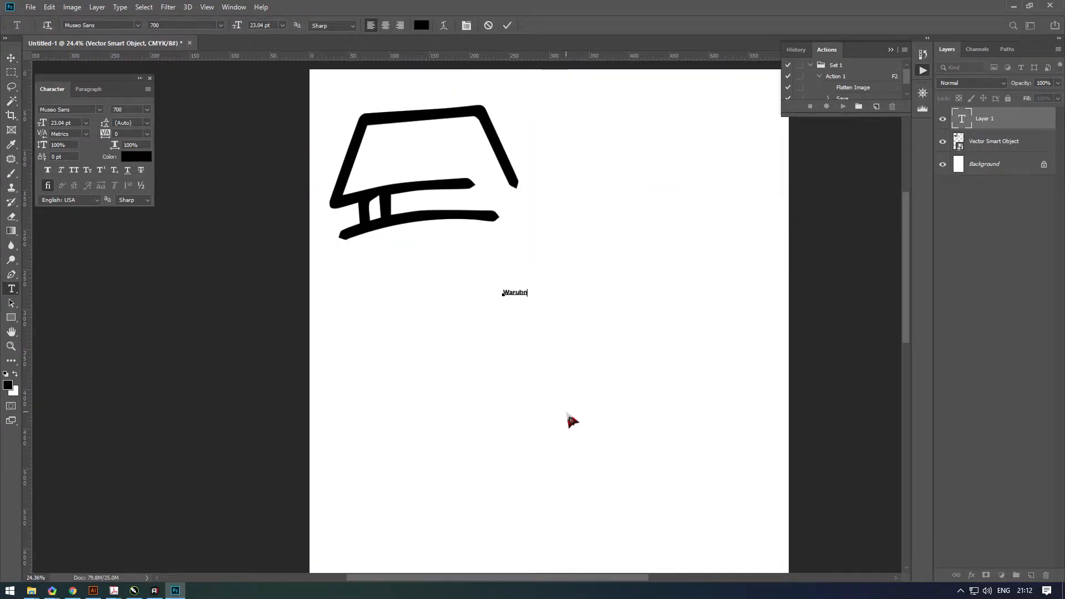
pyautogui.hotkey('ctrl', 't')
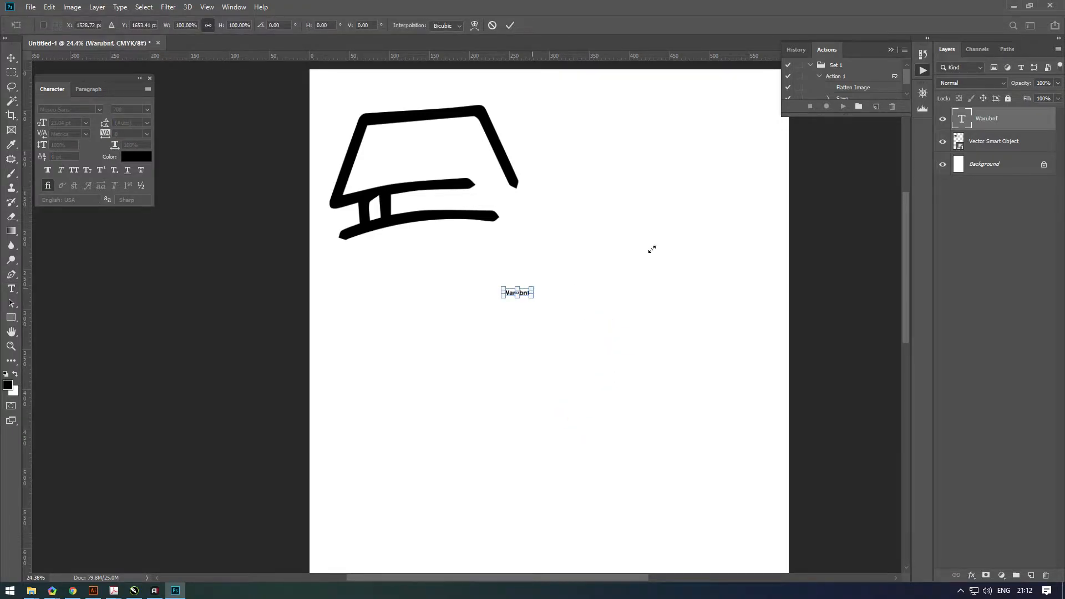
pyautogui.moveTo(649, 251); pyautogui.dragTo(664, 241)
pyautogui.press('Return')
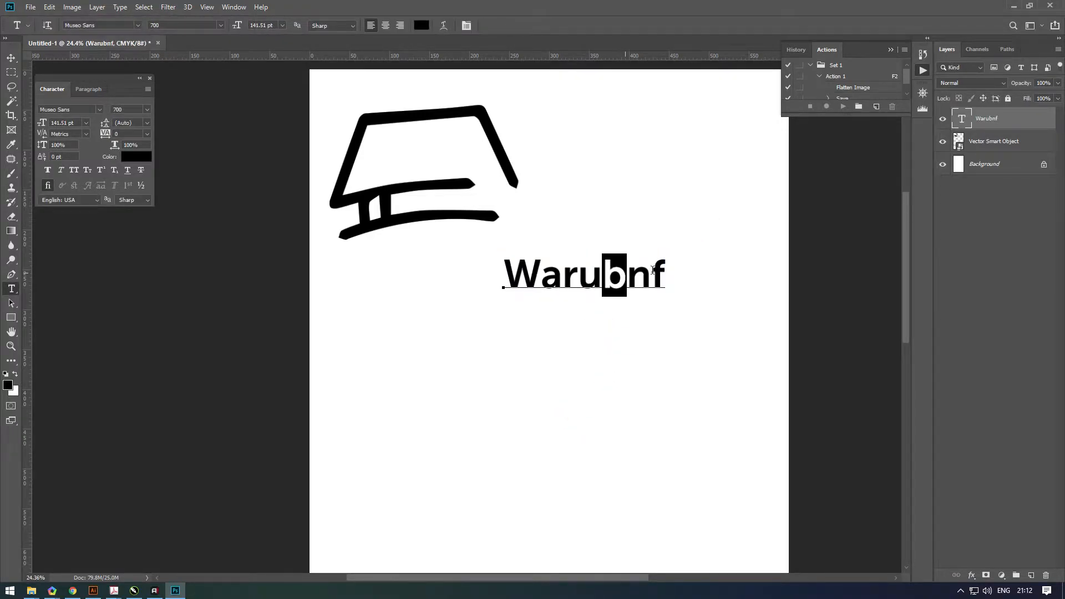
pyautogui.press('BackSpace')
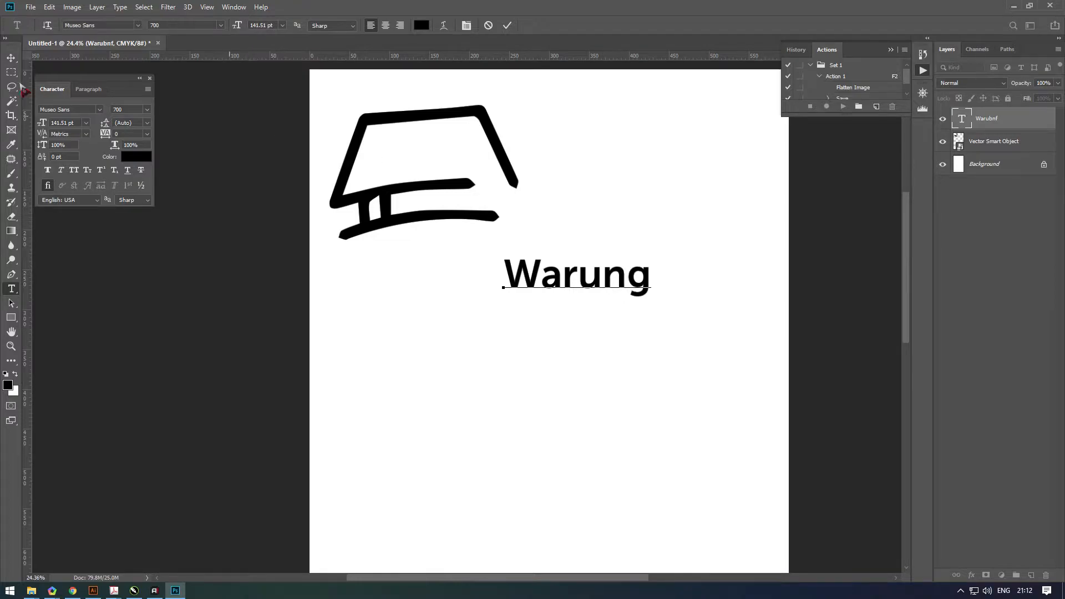
# - Move "Warung" beside the hut and set it in Great Vibes Regular at about 300 pt
pyautogui.click(11, 58)
pyautogui.moveTo(583, 289); pyautogui.dragTo(601, 215)
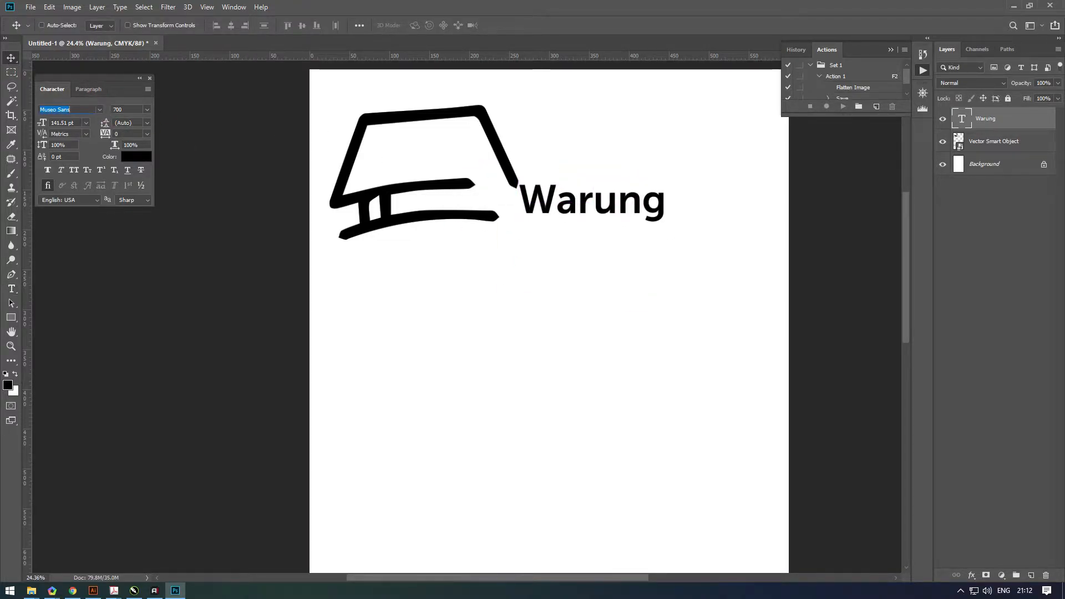
pyautogui.write('great')
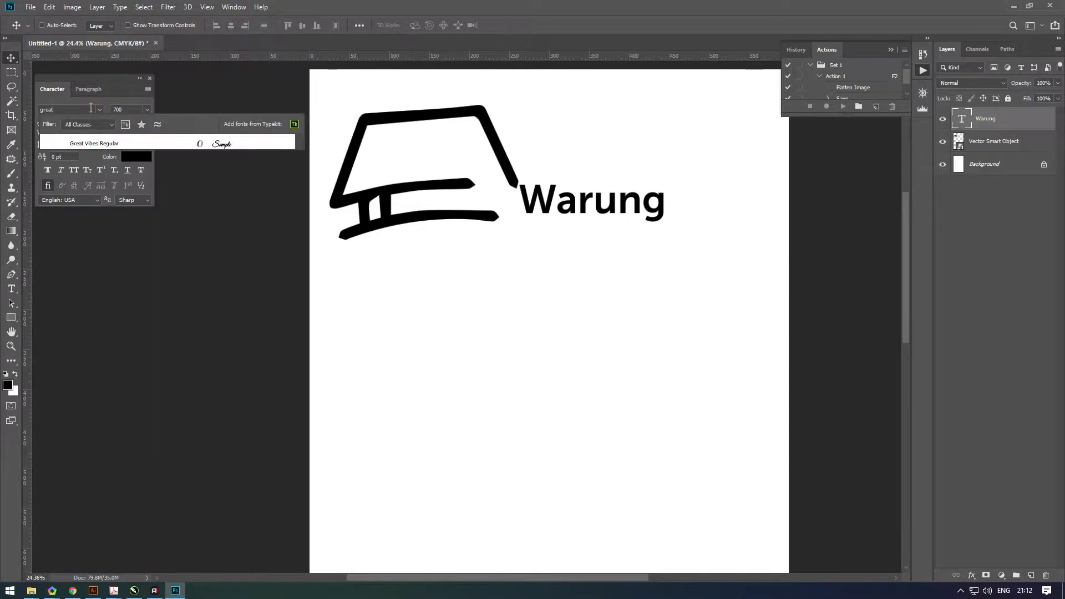
pyautogui.click(222, 145)
pyautogui.moveTo(601, 220); pyautogui.dragTo(736, 244)
pyautogui.hotkey('ctrl', 't')
pyautogui.press('Return')
# - Duplicate the "Warung" text below the original and change the copy's wording to "Ibu Ade"
pyautogui.moveTo(640, 187); pyautogui.dragTo(619, 304)
pyautogui.press('t')
pyautogui.click(610, 289)
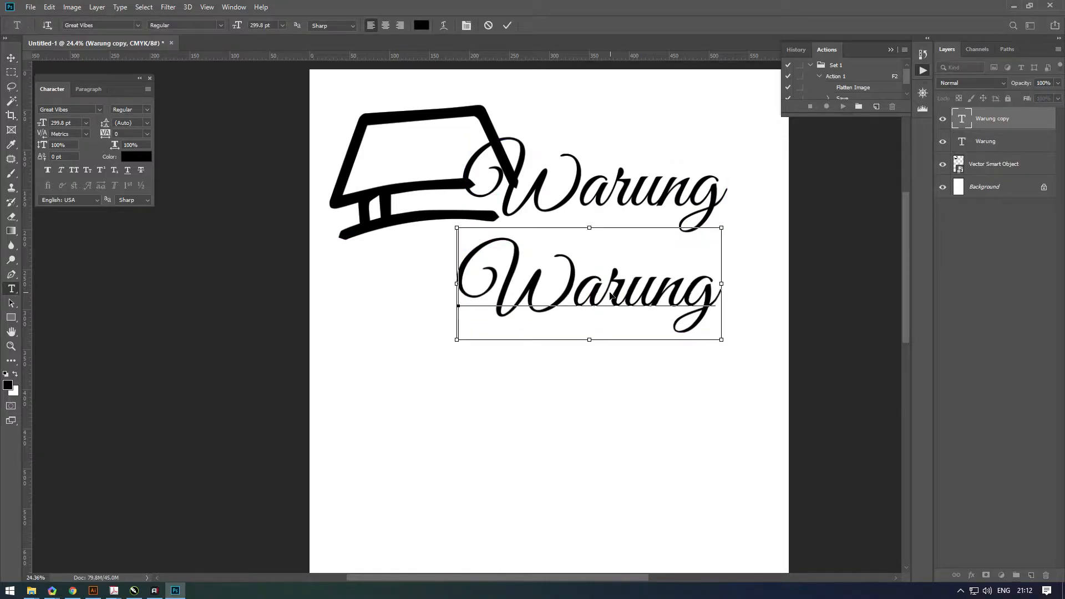
pyautogui.doubleClick(610, 289)
pyautogui.write('Ibu Ade')
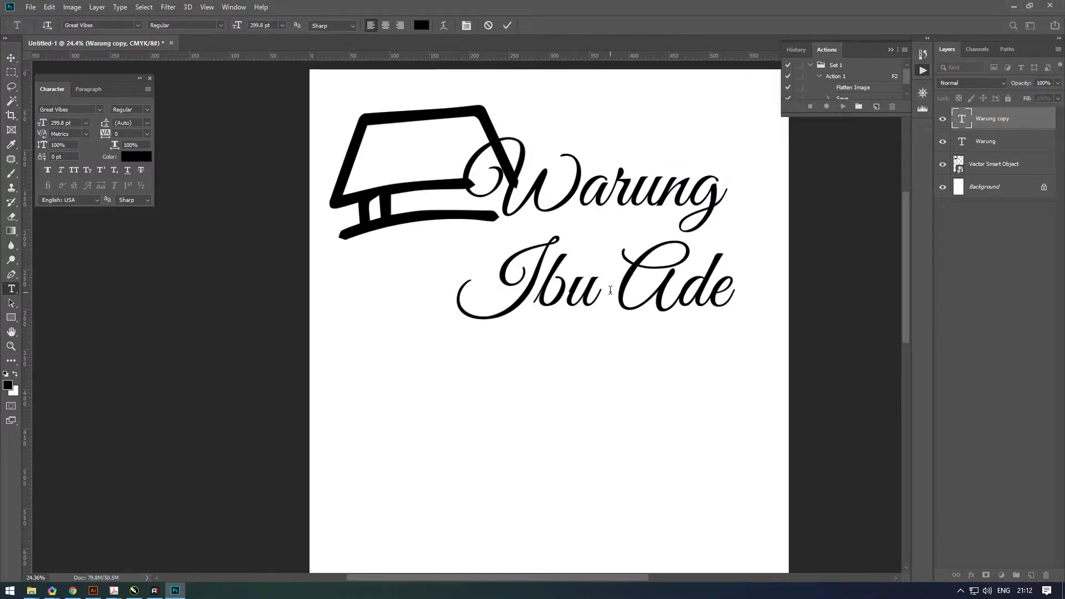
pyautogui.hotkey('ctrl', 'Return')
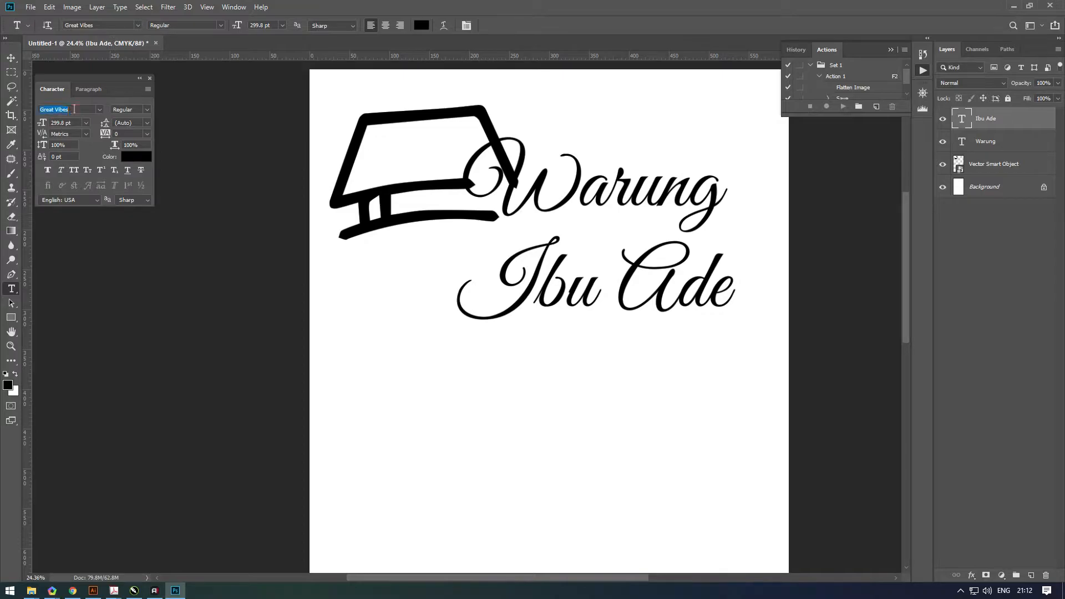
# - Set the font of the "Ibu Ade" text to Riffic Free Bold
pyautogui.click(100, 109)
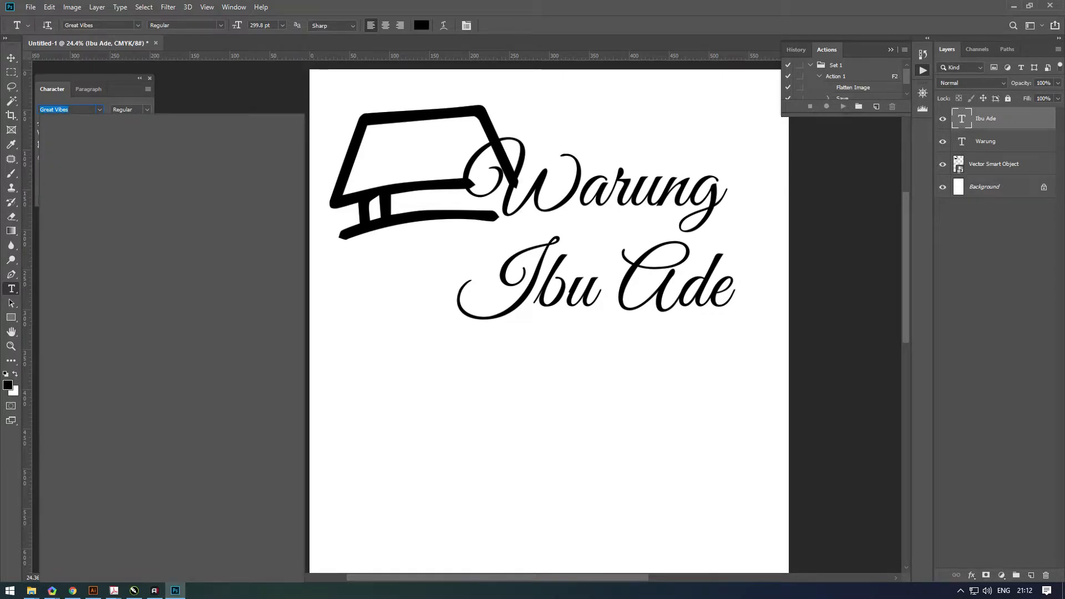
pyautogui.write('riff')
pyautogui.click(241, 149)
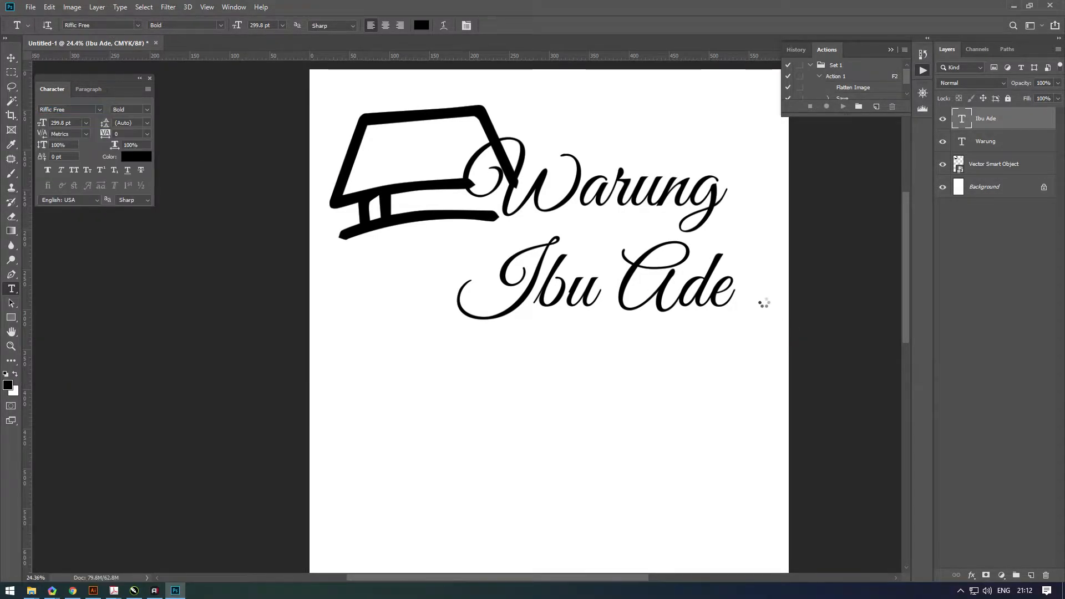
pyautogui.doubleClick(625, 292)
# - Enlarge "Ibu Ade" to about 354 pt and position it directly beneath "Warung"
pyautogui.click(11, 57)
pyautogui.moveTo(635, 280); pyautogui.dragTo(569, 275)
pyautogui.hotkey('ctrl', 't')
pyautogui.moveTo(696, 214); pyautogui.dragTo(751, 190)
pyautogui.press('Return')
pyautogui.moveTo(693, 265); pyautogui.dragTo(672, 265)
pyautogui.moveTo(427, 185); pyautogui.dragTo(677, 171)
pyautogui.rightClick(588, 187)
pyautogui.click(610, 190)
pyautogui.moveTo(593, 185)
pyautogui.mouseDown()
pyautogui.moveTo(488, 172)
pyautogui.moveTo(485, 155)
pyautogui.moveTo(490, 170)
pyautogui.moveTo(495, 157)
pyautogui.mouseUp()
pyautogui.hotkey('ctrl', 'z')
pyautogui.hotkey('ctrl', 'z')
pyautogui.hotkey('ctrl', 'z')
pyautogui.hotkey('ctrl', 'z')
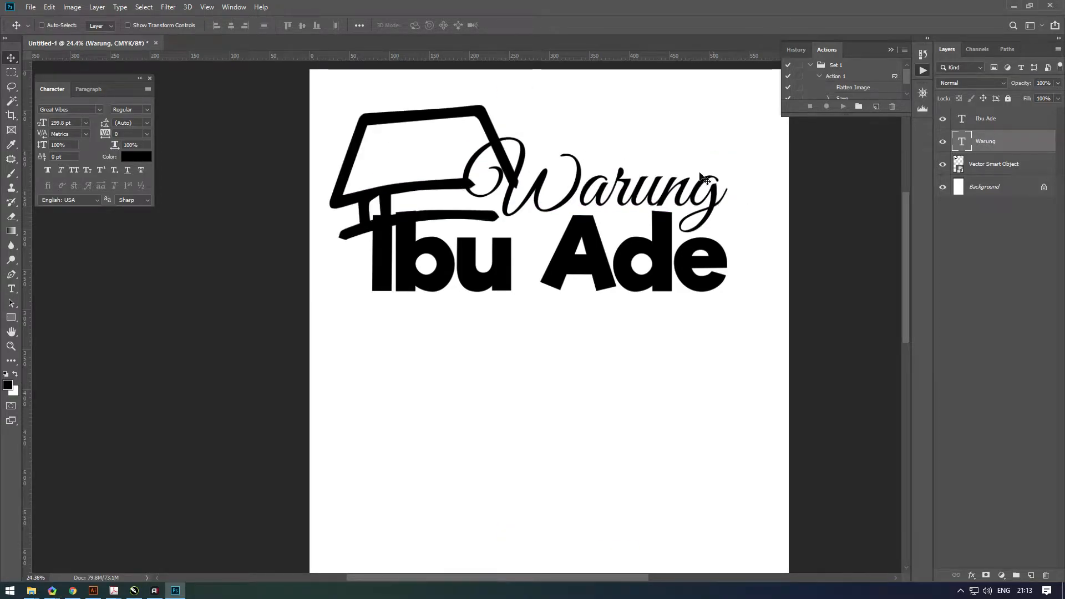
# - Select the "Ibu Ade" text on the page and shift it slightly down and to the right
pyautogui.click(624, 194)
pyautogui.rightClick(621, 194)
pyautogui.click(631, 200)
pyautogui.moveTo(631, 200); pyautogui.dragTo(631, 198)
pyautogui.rightClick(584, 269)
pyautogui.click(596, 276)
pyautogui.moveTo(595, 275); pyautogui.dragTo(609, 283)
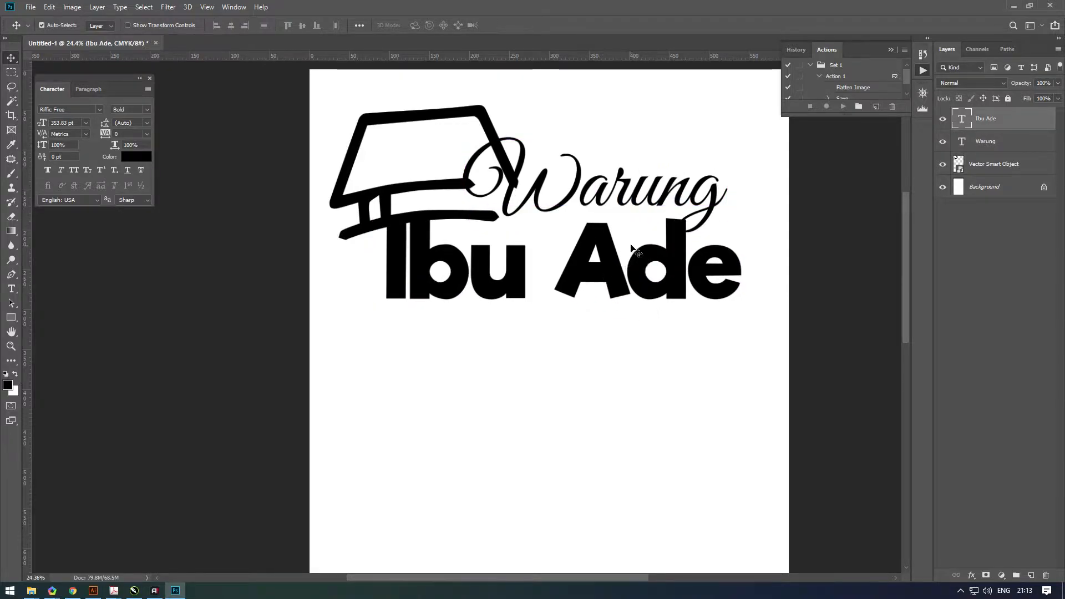
# - Shrink "Ibu Ade" to about 311 pt and move it up close beneath "Warung"
pyautogui.hotkey('ctrl', 't')
pyautogui.moveTo(740, 208); pyautogui.dragTo(697, 221)
pyautogui.press('Return')
pyautogui.moveTo(643, 274); pyautogui.dragTo(628, 254)
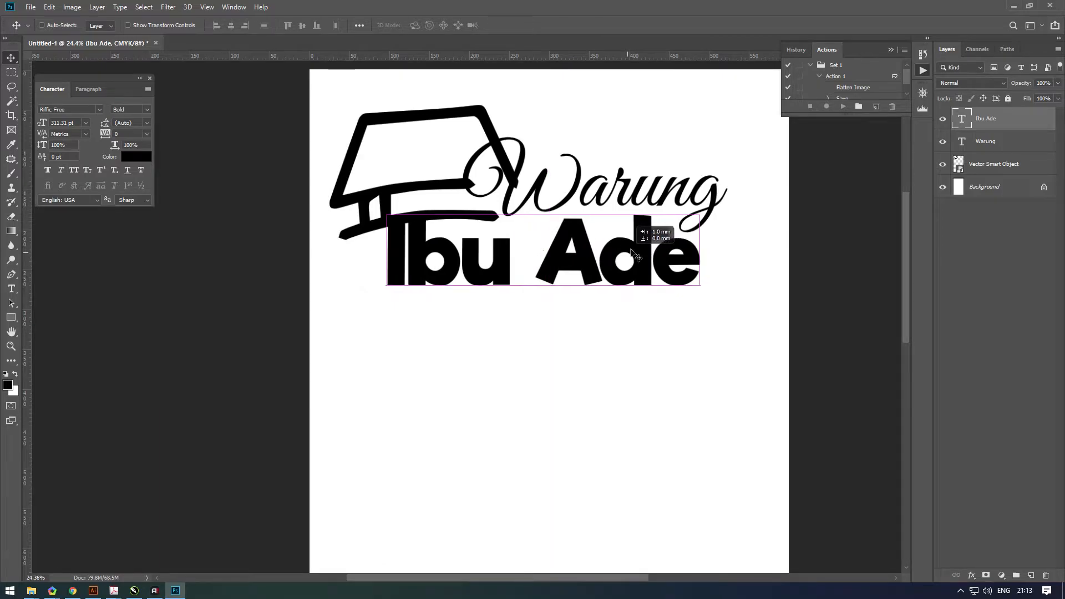
# - Preview different fonts on the "Ibu Ade" text and set it in Androgyne Regular
pyautogui.scroll(4, 436, 237)
pyautogui.scroll(2, 516, 249)
pyautogui.scroll(-4, 289, 199)
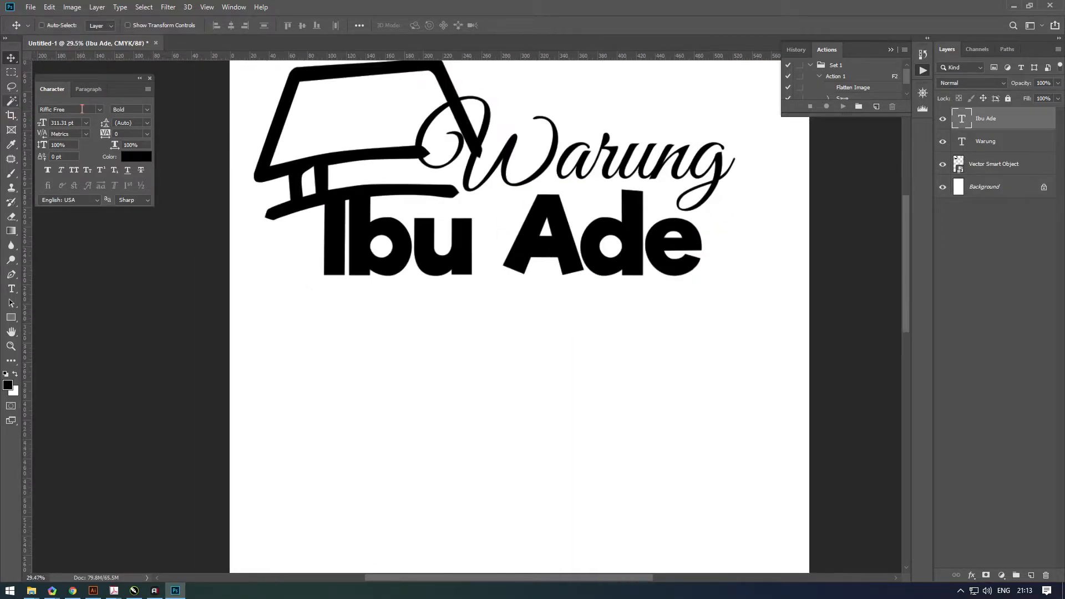
pyautogui.click(101, 110)
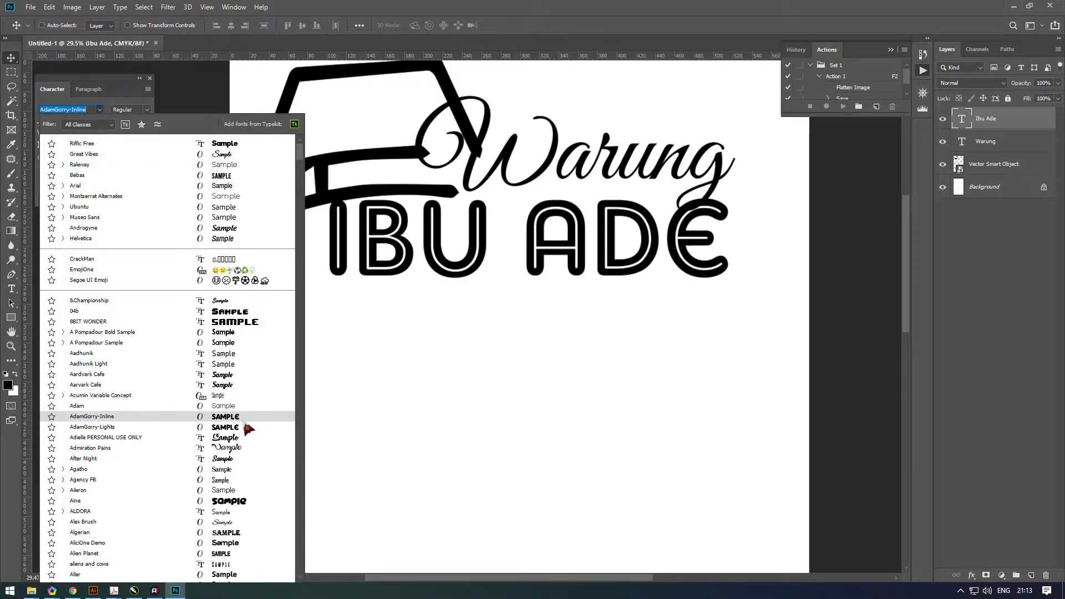
pyautogui.scroll(-3, 248, 422)
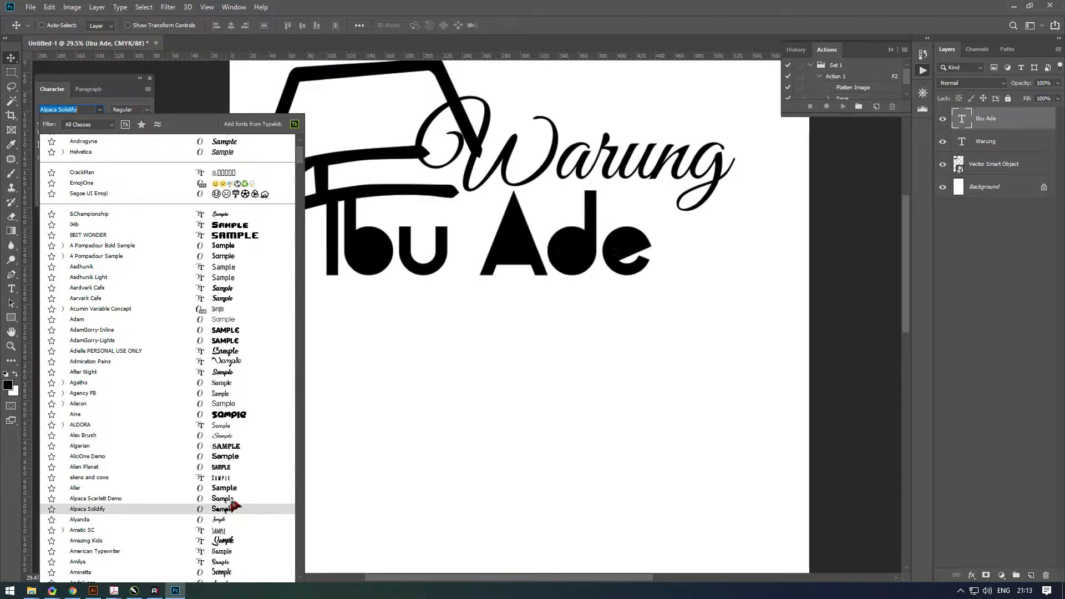
pyautogui.scroll(-3, 226, 392)
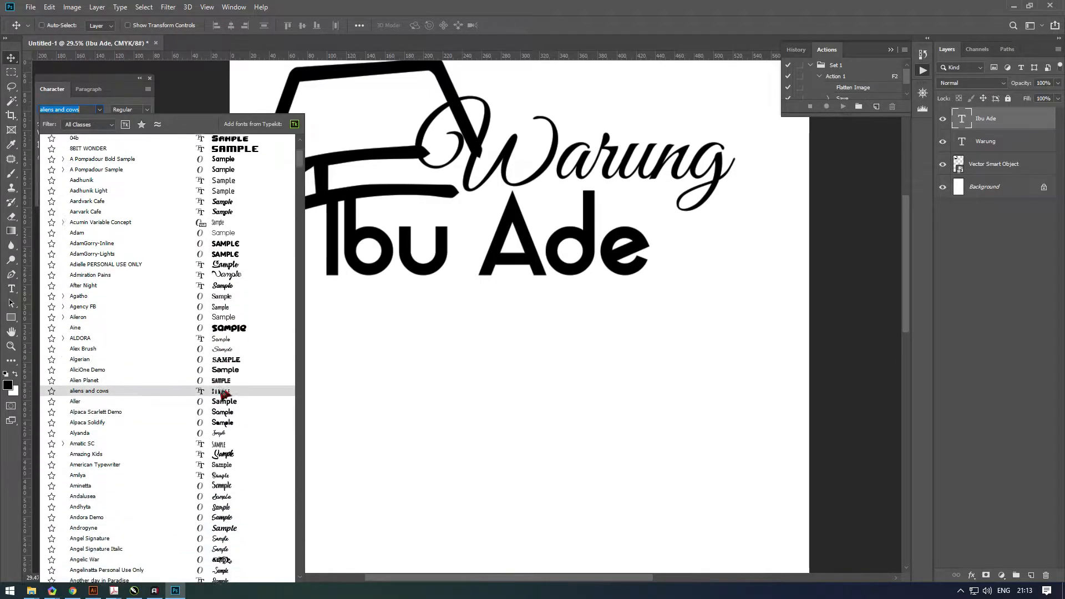
pyautogui.click(233, 484)
# - Enlarge "Ibu Ade" to about 345 pt and adjust its position beneath the hut and "Warung"
pyautogui.moveTo(622, 232); pyautogui.dragTo(624, 242)
pyautogui.hotkey('ctrl', 't')
pyautogui.moveTo(718, 297)
pyautogui.mouseDown()
pyautogui.moveTo(751, 301)
pyautogui.moveTo(736, 291)
pyautogui.mouseUp()
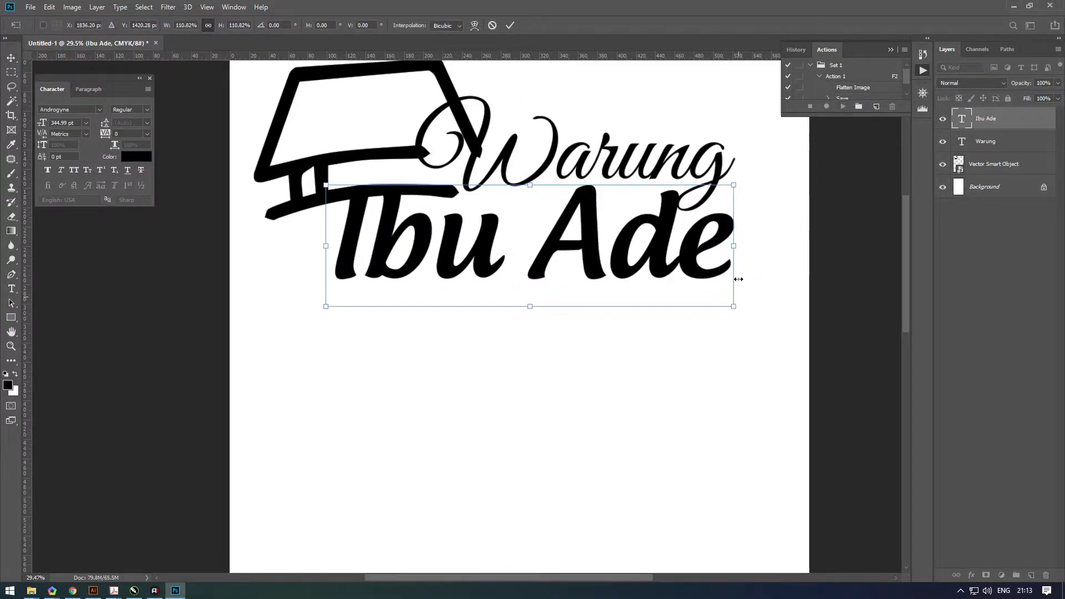
pyautogui.press('Return')
pyautogui.moveTo(715, 251); pyautogui.dragTo(680, 248)
# - Shrink "Warung" to about 252 pt and position it beside the hut, just above "Ibu Ade"
pyautogui.scroll(-3, 611, 177)
pyautogui.scroll(2, 576, 181)
pyautogui.moveTo(587, 184); pyautogui.dragTo(565, 243)
pyautogui.click(986, 146)
pyautogui.hotkey('ctrl', 't')
pyautogui.moveTo(713, 148); pyautogui.dragTo(667, 168)
pyautogui.press('Return')
pyautogui.moveTo(592, 235); pyautogui.dragTo(634, 222)
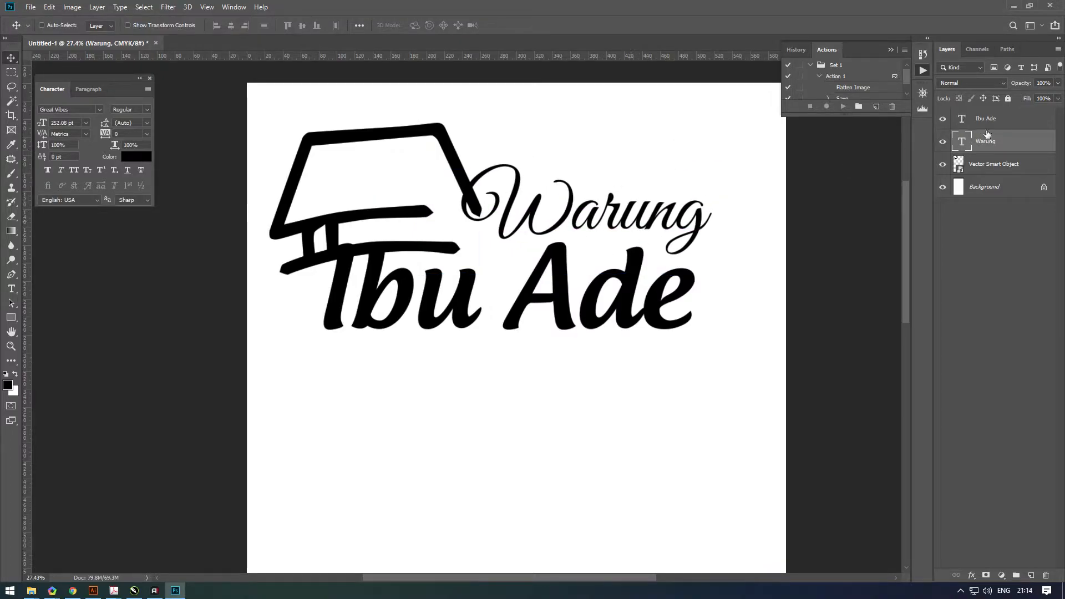
# - Scale down the hut drawing from its lower-left corner and shift it slightly up and to the left
pyautogui.click(960, 174)
pyautogui.hotkey('ctrl', 't')
pyautogui.moveTo(270, 274); pyautogui.dragTo(312, 250)
pyautogui.press('Return')
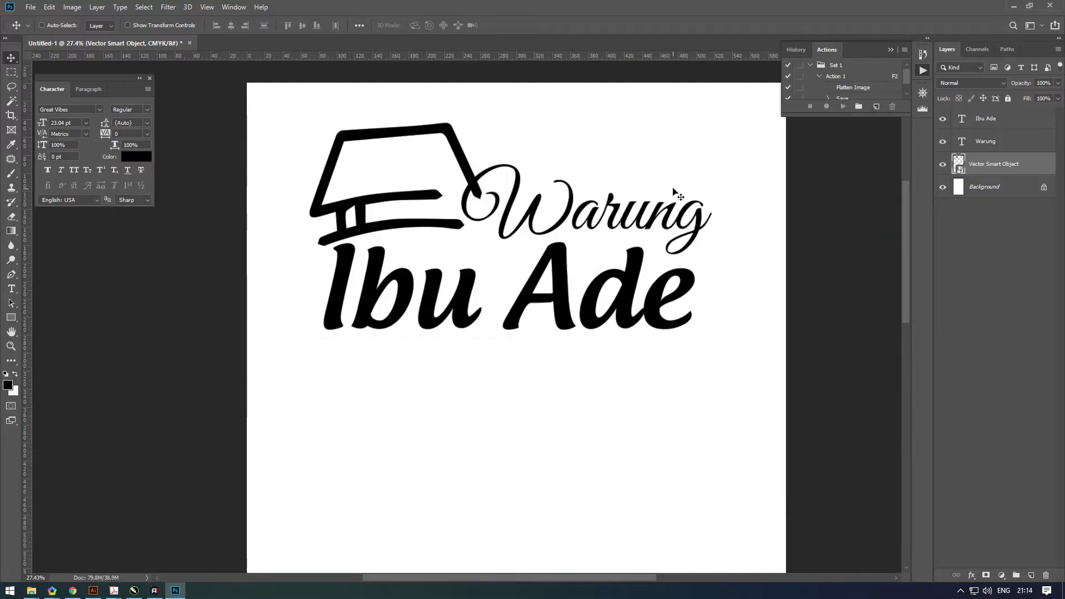
pyautogui.moveTo(389, 207)
pyautogui.mouseDown()
pyautogui.moveTo(519, 207)
pyautogui.moveTo(328, 197)
pyautogui.moveTo(371, 201)
pyautogui.mouseUp()
# - Move "Warung" left so its W overlaps the hut's roof edge and shrink it to about 234 pt
pyautogui.scroll(3, 444, 152)
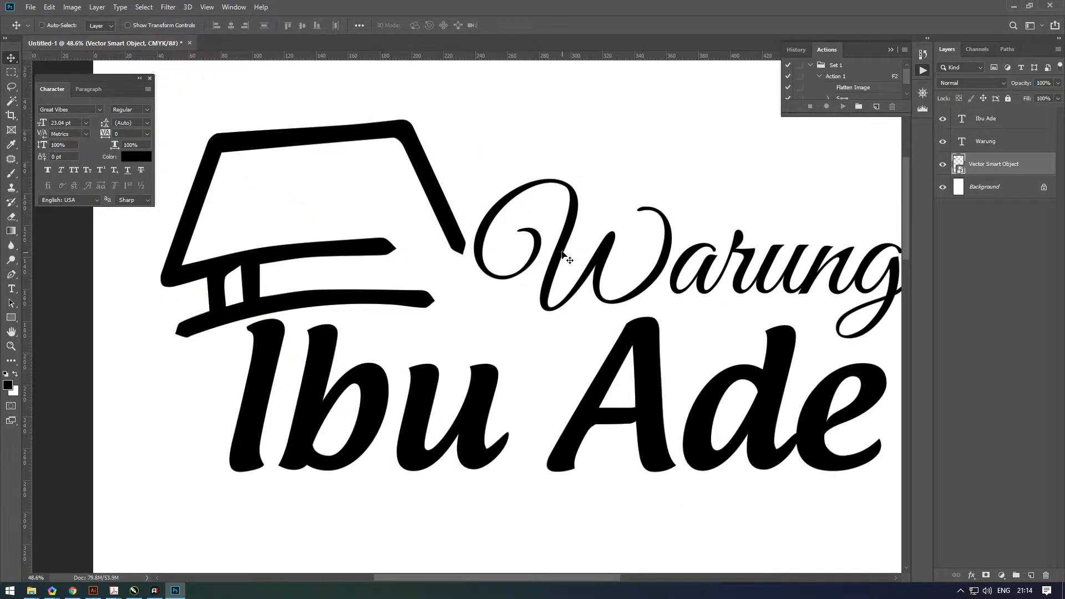
pyautogui.keyDown('ctrl'); pyautogui.click(573, 239); pyautogui.keyUp('ctrl')
pyautogui.moveTo(573, 240); pyautogui.dragTo(476, 240)
pyautogui.hotkey('ctrl', 't')
pyautogui.moveTo(818, 163); pyautogui.dragTo(786, 173)
pyautogui.press('Return')
pyautogui.moveTo(715, 264); pyautogui.dragTo(716, 257)
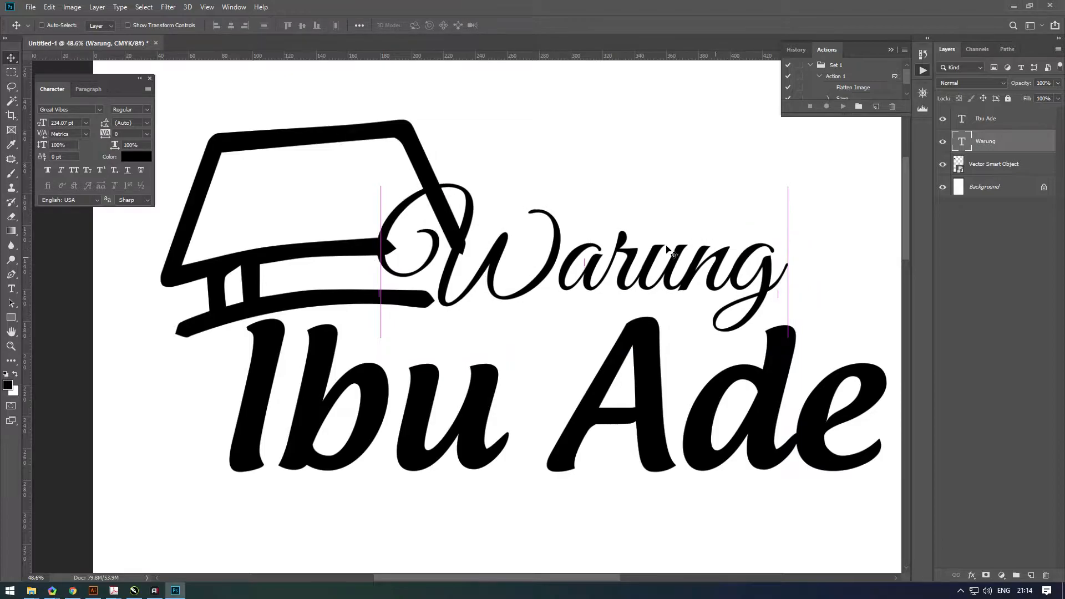
# - Select the hut drawing, "Warung" and "Ibu Ade", scale them together to about 120.6%, and position them near the poster's upper edge
pyautogui.scroll(-5, 686, 255)
pyautogui.click(997, 119)
pyautogui.keyDown('shift'); pyautogui.click(996, 164); pyautogui.keyUp('shift')
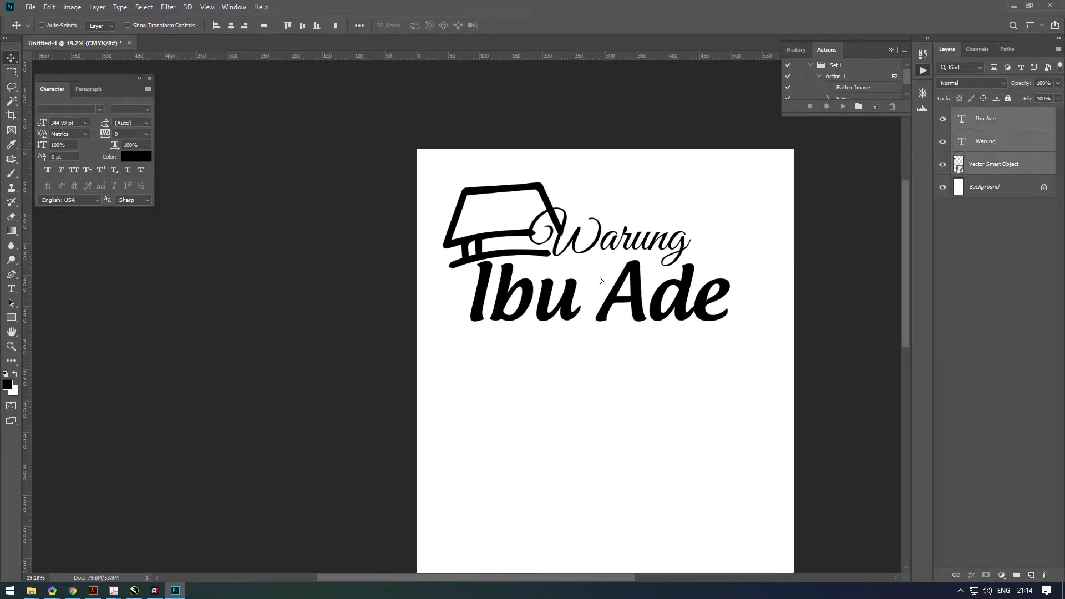
pyautogui.moveTo(601, 281); pyautogui.dragTo(590, 255)
pyautogui.hotkey('ctrl', 't')
pyautogui.moveTo(722, 296); pyautogui.dragTo(762, 332)
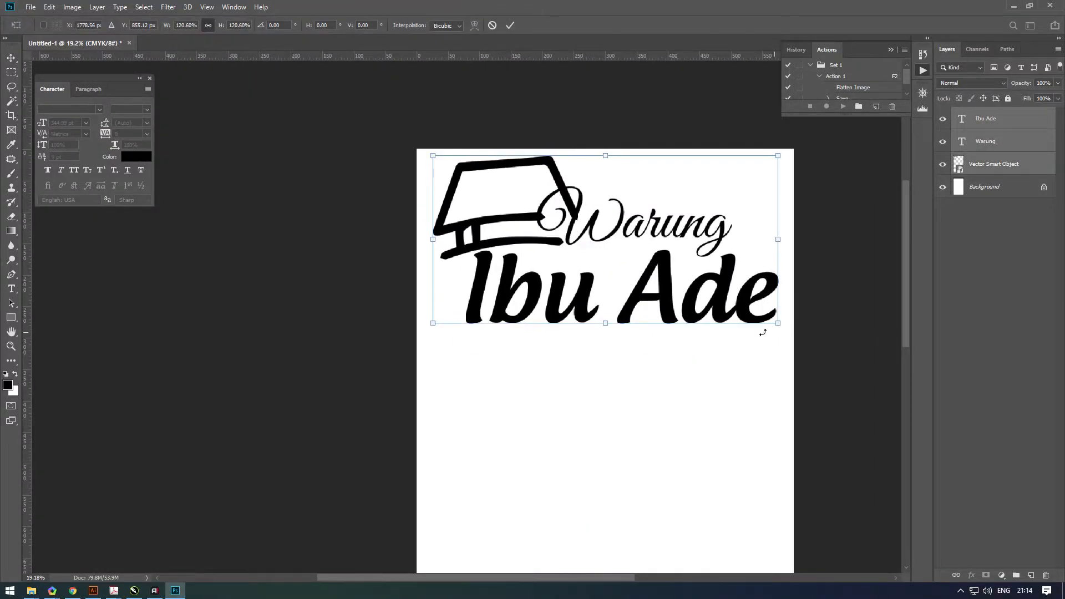
pyautogui.press('Return')
pyautogui.moveTo(623, 222); pyautogui.dragTo(624, 233)
pyautogui.hotkey('ctrl', '0')
pyautogui.scroll(3, 615, 233)
pyautogui.moveTo(447, 166); pyautogui.dragTo(501, 318)
# - Draw a black rounded rectangle about 2292 x 508 px with 150 px corner radius, overhanging the poster's upper-right corner
pyautogui.click(16, 318)
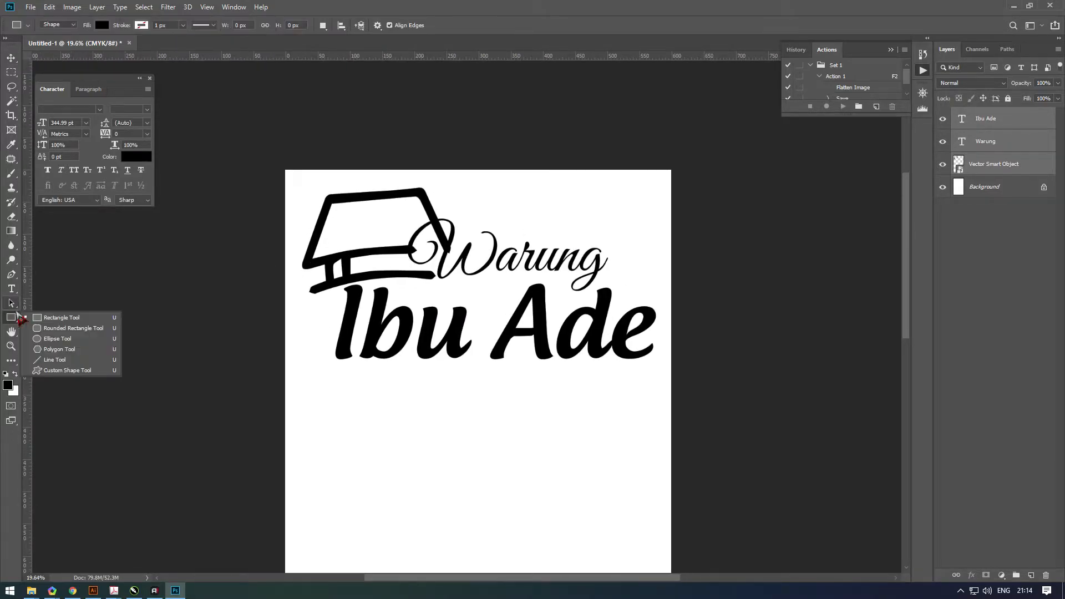
pyautogui.click(52, 328)
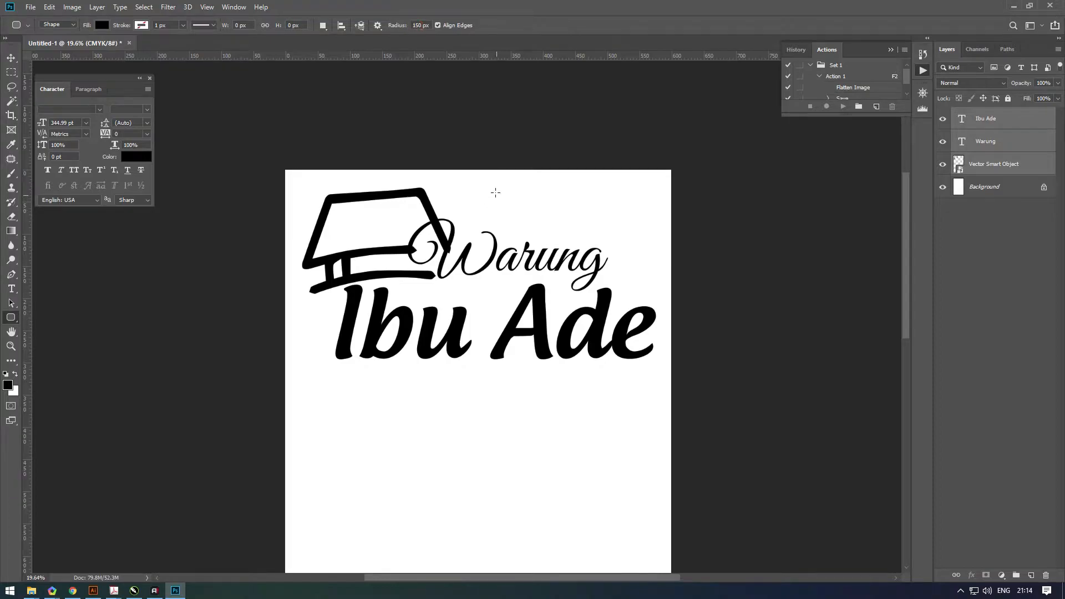
pyautogui.moveTo(664, 207); pyautogui.dragTo(712, 210)
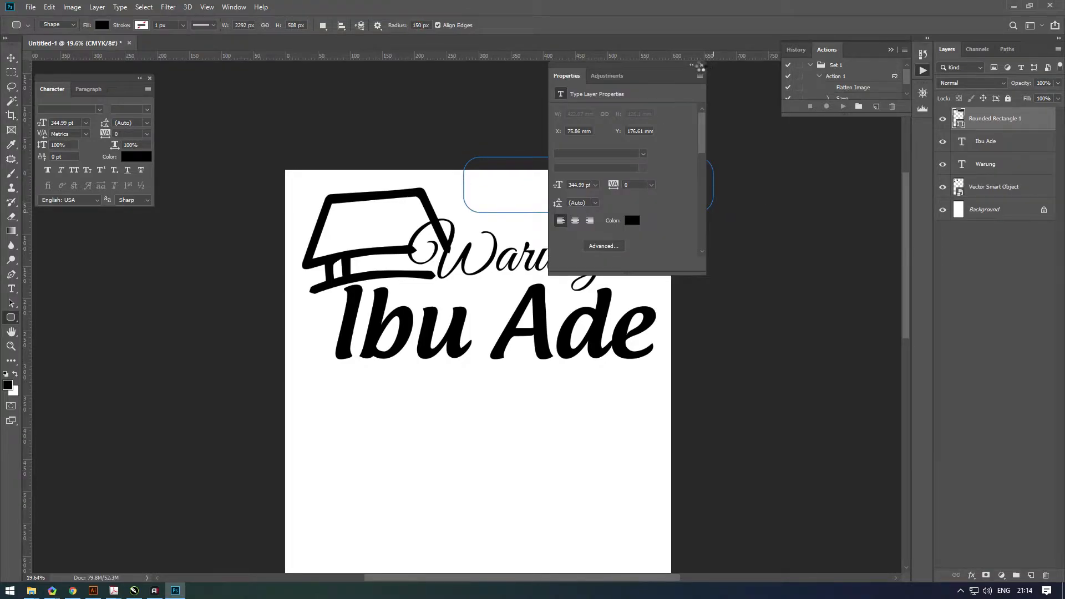
pyautogui.click(701, 65)
# - Skew the rounded rectangle horizontally by about 30.6° and shift it slightly up and right at the poster's upper-right corner
pyautogui.hotkey('ctrl', 't')
pyautogui.rightClick(582, 189)
pyautogui.click(607, 228)
pyautogui.moveTo(544, 158); pyautogui.dragTo(557, 161)
pyautogui.press('Return')
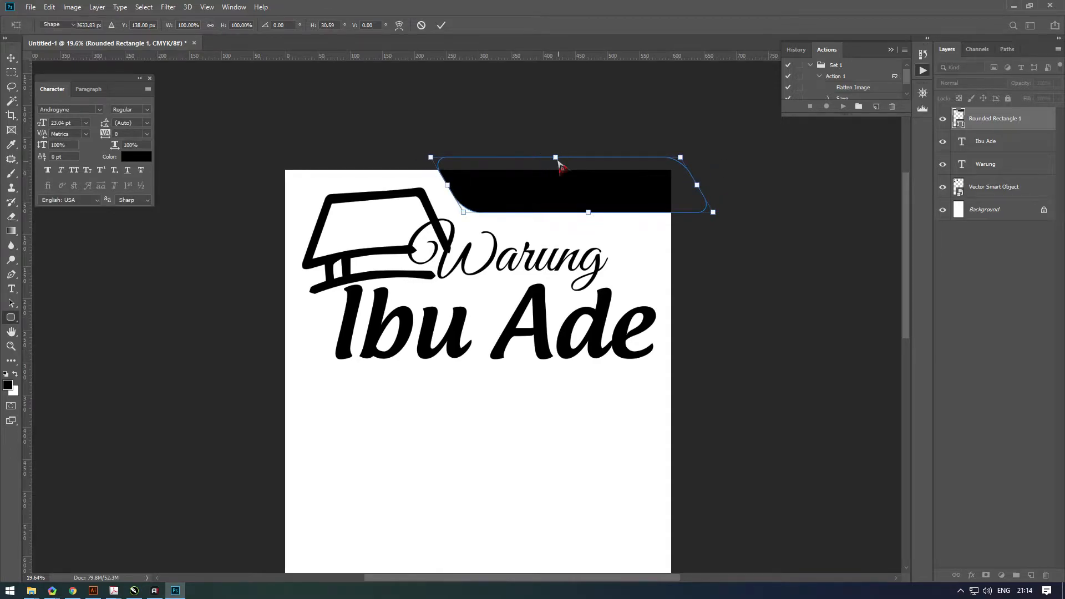
pyautogui.click(499, 220)
pyautogui.press('v')
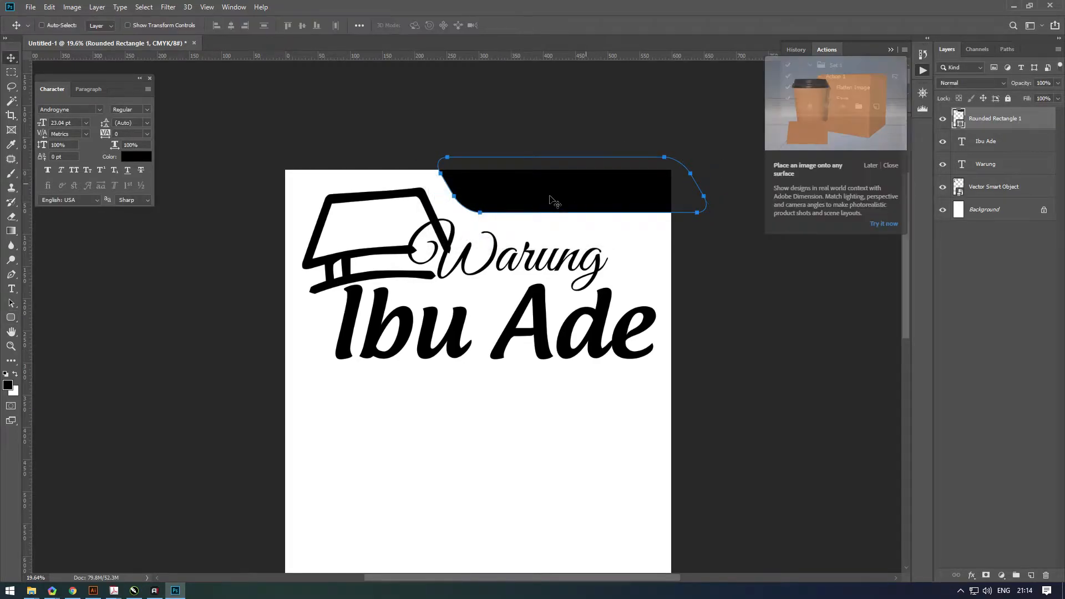
pyautogui.moveTo(544, 200); pyautogui.dragTo(577, 190)
pyautogui.scroll(-5, 554, 222)
# - Select the hut drawing and both logo texts together and nudge them slightly upward below the black corner shape
pyautogui.scroll(4, 504, 250)
pyautogui.click(973, 137)
pyautogui.keyDown('shift'); pyautogui.click(986, 191); pyautogui.keyUp('shift')
pyautogui.scroll(-3, 451, 199)
pyautogui.scroll(3, 449, 194)
pyautogui.moveTo(448, 134); pyautogui.dragTo(459, 255)
pyautogui.moveTo(452, 254); pyautogui.dragTo(453, 252)
pyautogui.scroll(-3, 472, 250)
pyautogui.scroll(1, 483, 244)
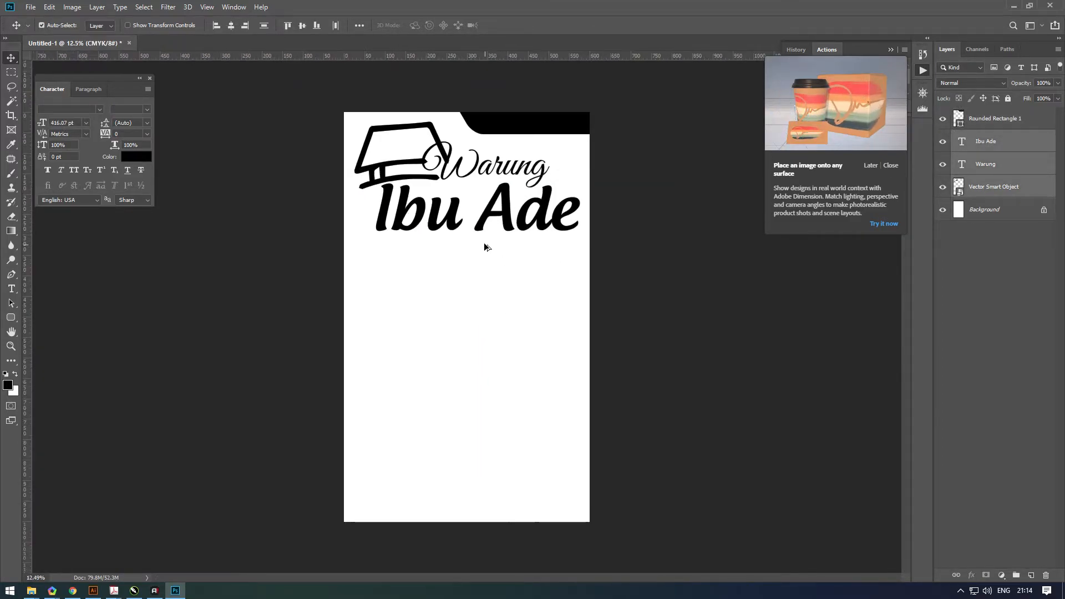
pyautogui.scroll(1, 466, 264)
# - Draw a large black circle beneath the logo, extending past the poster's left edge, and fine-tune its position
pyautogui.click(10, 318)
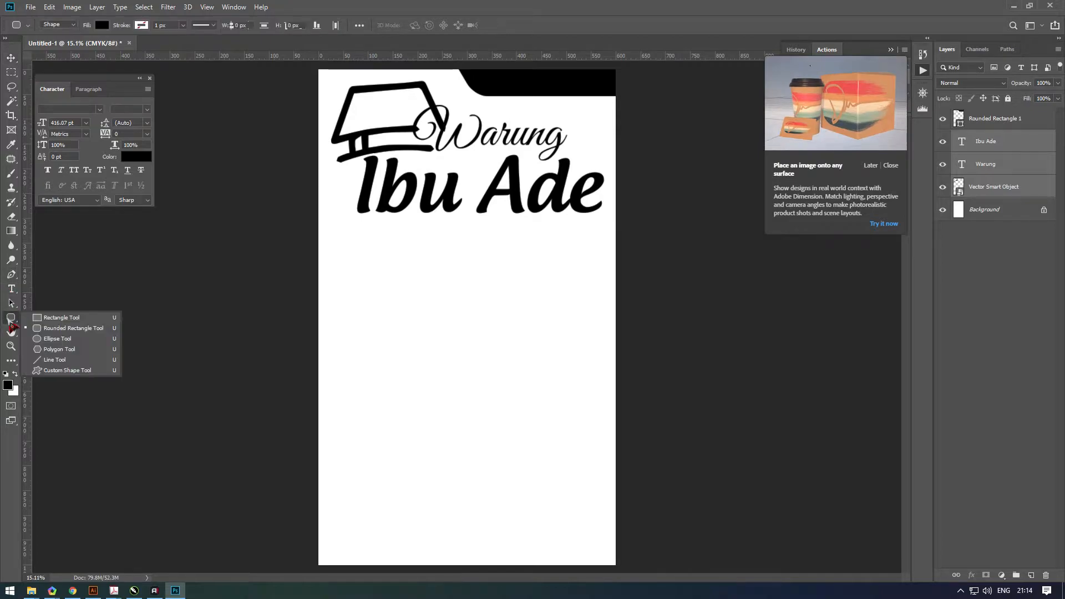
pyautogui.click(53, 339)
pyautogui.moveTo(285, 223); pyautogui.dragTo(486, 438)
pyautogui.click(702, 64)
pyautogui.press('v')
pyautogui.scroll(3, 401, 280)
pyautogui.moveTo(386, 282); pyautogui.dragTo(395, 280)
# - Duplicate the circle down and to the right so the copy extends past the poster's right edge
pyautogui.scroll(-3, 413, 287)
pyautogui.scroll(-1, 477, 222)
pyautogui.scroll(1, 452, 312)
pyautogui.scroll(2, 455, 333)
pyautogui.moveTo(376, 336); pyautogui.dragTo(562, 355)
pyautogui.scroll(-1, 417, 202)
# - Select both circles and stretch them together to about 101.3% width and 100.2% height
pyautogui.keyDown('shift'); pyautogui.click(1042, 164); pyautogui.keyUp('shift')
pyautogui.hotkey('ctrl', 't')
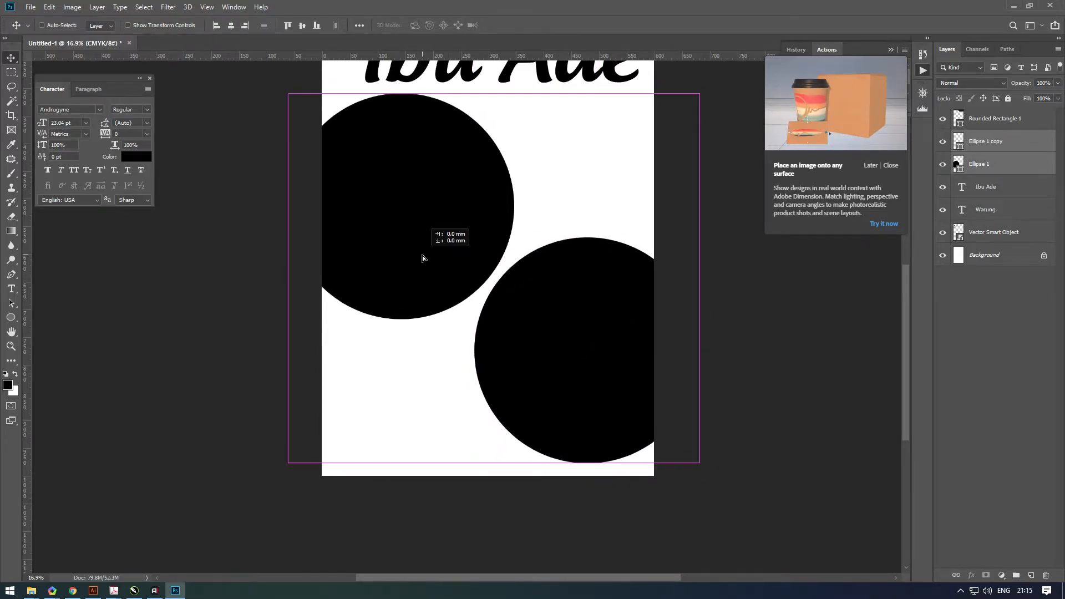
pyautogui.moveTo(700, 457); pyautogui.dragTo(706, 458)
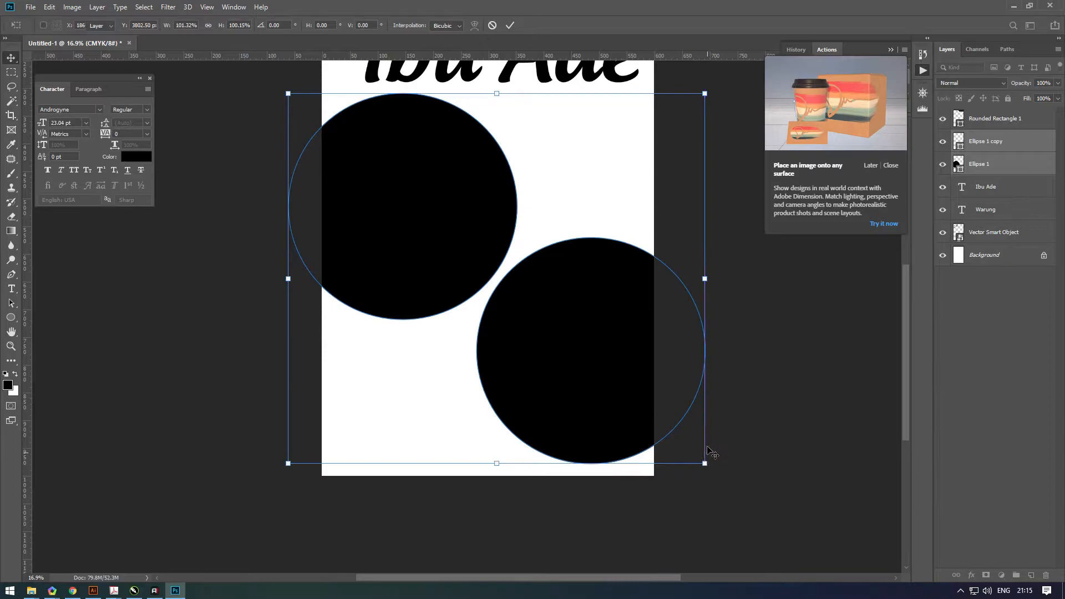
pyautogui.press('Return')
pyautogui.moveTo(386, 143); pyautogui.dragTo(377, 267)
pyautogui.scroll(2, 377, 267)
# - Place the grated-cheese rice dessert photo from the Warung ibu ade folder above Ellipse 1 and clip it to that circle
pyautogui.rightClick(417, 212)
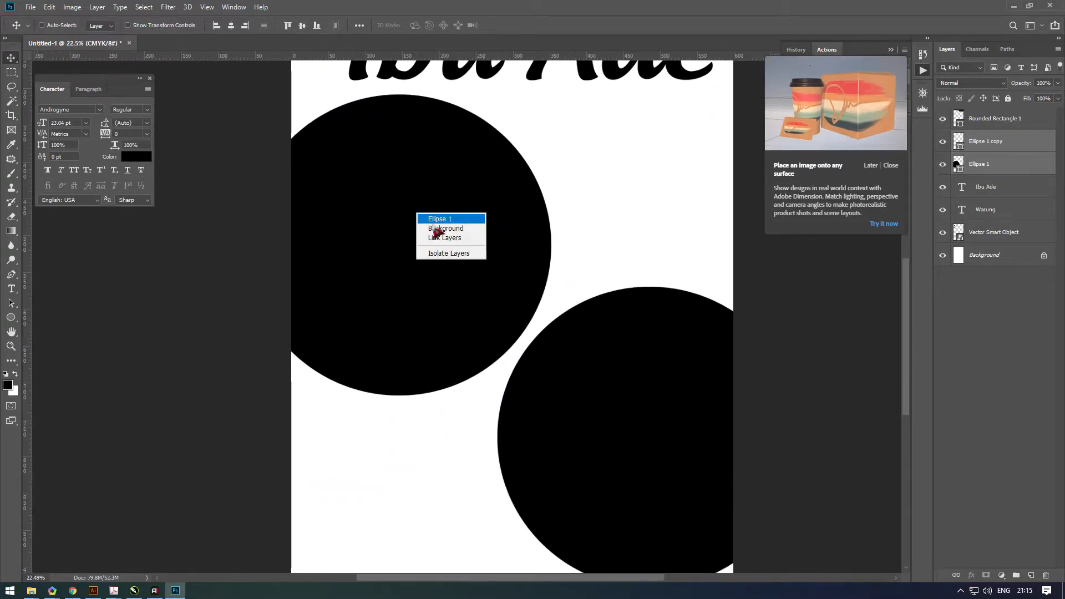
pyautogui.click(438, 219)
pyautogui.moveTo(35, 592)
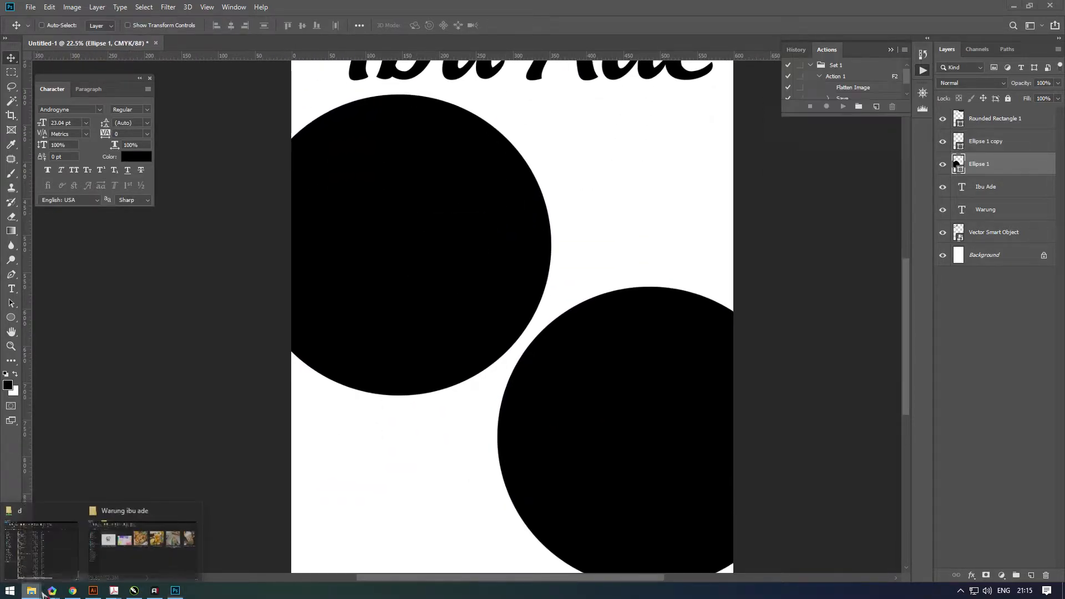
pyautogui.click(144, 538)
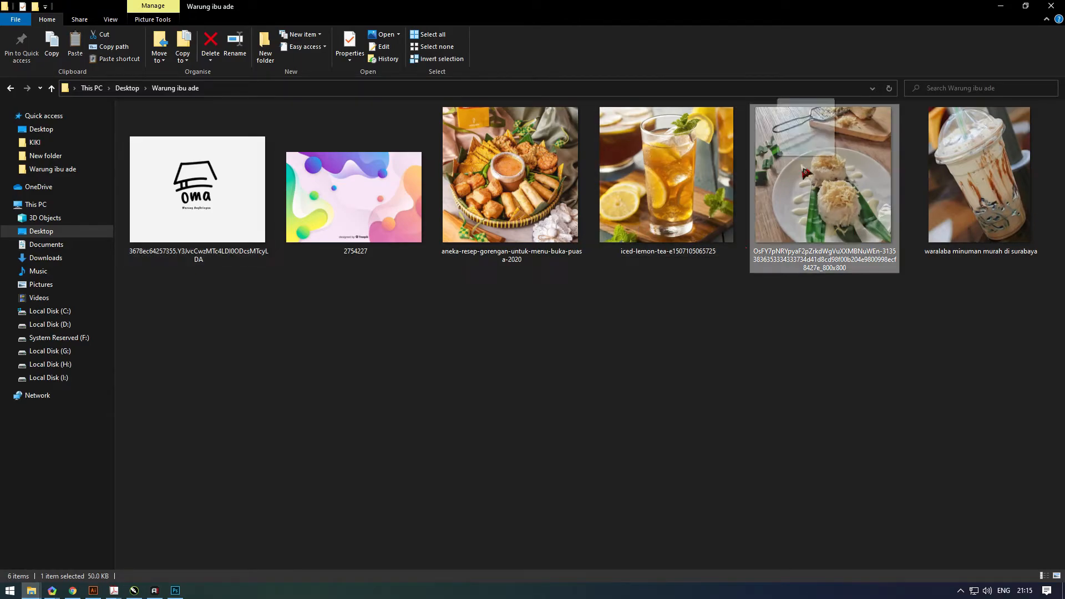
pyautogui.click(176, 590)
pyautogui.moveTo(491, 214); pyautogui.dragTo(491, 215)
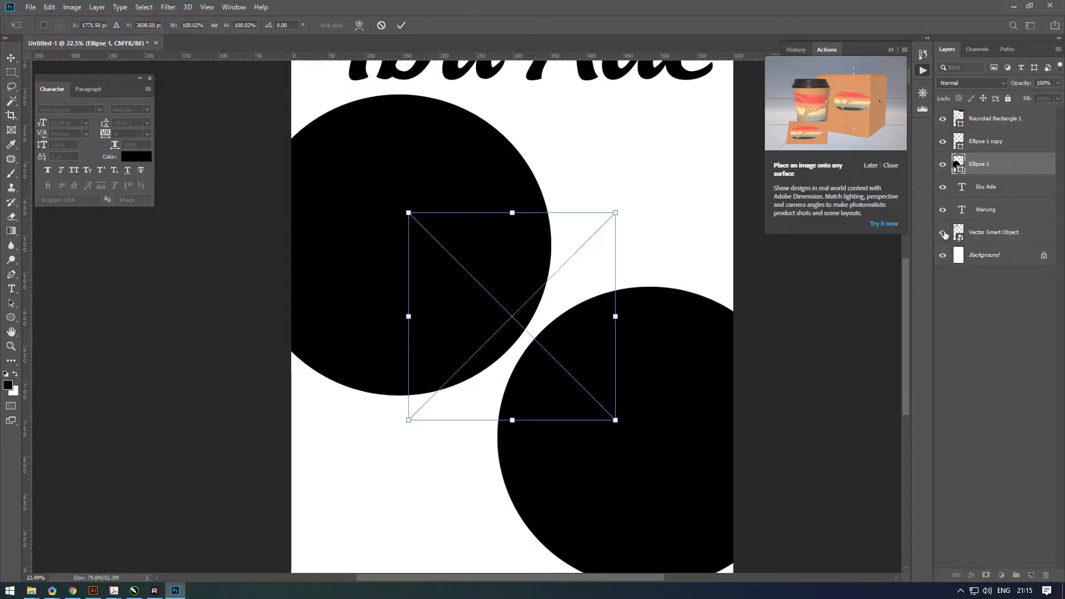
pyautogui.press('Return')
pyautogui.hotkey('ctrl', 'alt', 'g')
# - Position and enlarge the rice dessert photo until it fills the upper-left circle
pyautogui.moveTo(548, 309); pyautogui.dragTo(412, 162)
pyautogui.hotkey('ctrl', 't')
pyautogui.moveTo(503, 297); pyautogui.dragTo(583, 397)
pyautogui.press('Return')
pyautogui.moveTo(485, 257); pyautogui.dragTo(428, 235)
pyautogui.hotkey('ctrl', 't')
pyautogui.hotkey('ctrl', '0')
pyautogui.moveTo(268, 205); pyautogui.dragTo(226, 162)
pyautogui.press('Return')
pyautogui.scroll(5, 508, 246)
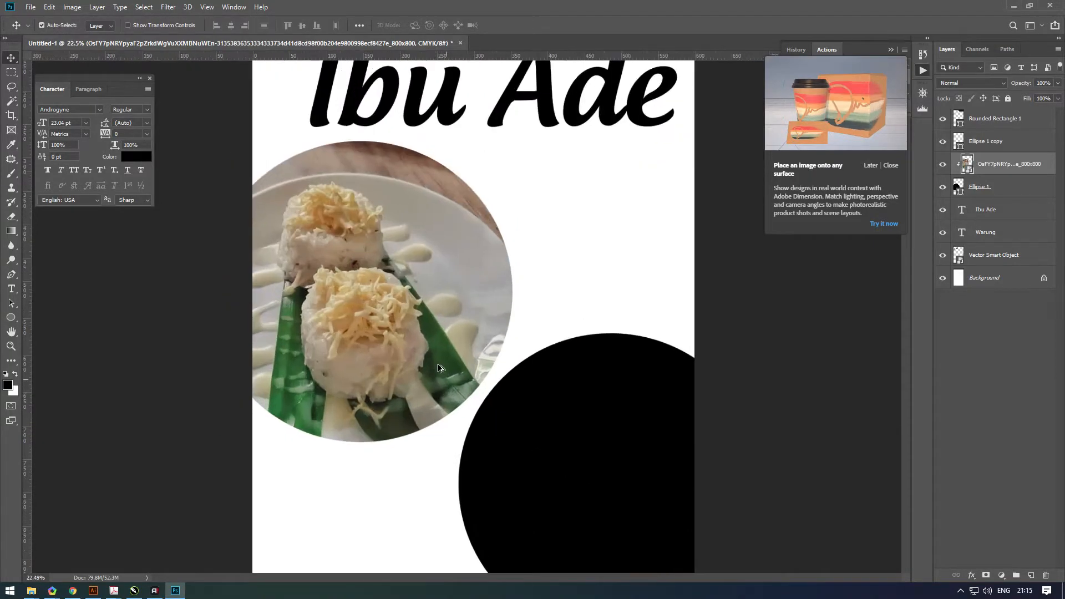
# - Apply a Curves adjustment to the rice dessert photo
pyautogui.hotkey('ctrl', 'm')
pyautogui.moveTo(465, 226); pyautogui.dragTo(473, 231)
pyautogui.press('Return')
# - Place the aneka-resep-gorengan fried snack photo above Ellipse 1 copy and clip it to the lower-right circle
pyautogui.scroll(-3, 557, 203)
pyautogui.rightClick(592, 300)
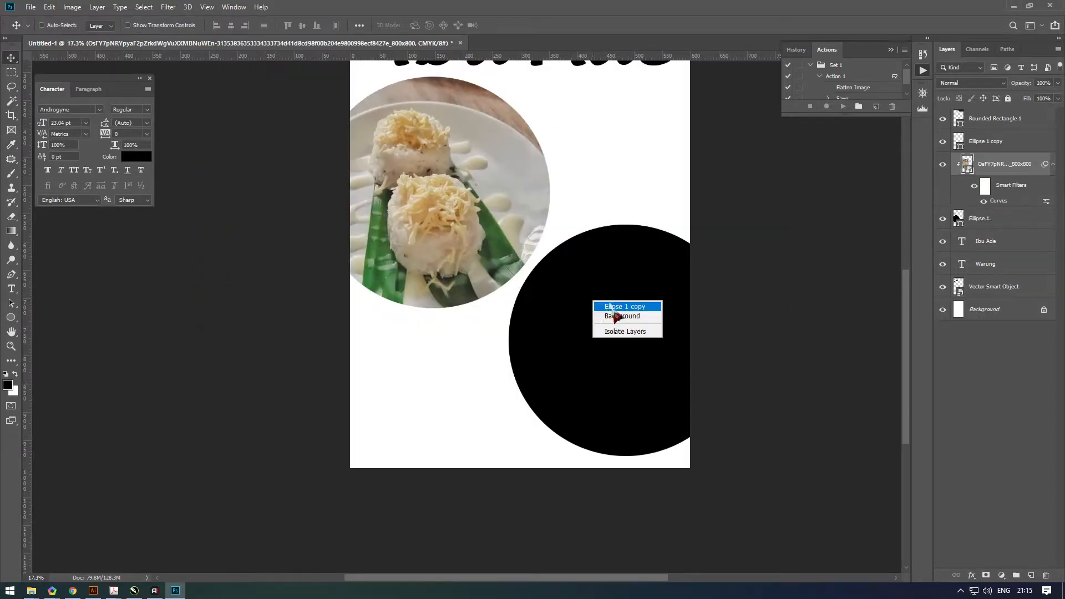
pyautogui.click(615, 306)
pyautogui.moveTo(31, 588)
pyautogui.click(186, 537)
pyautogui.moveTo(803, 265); pyautogui.dragTo(525, 452)
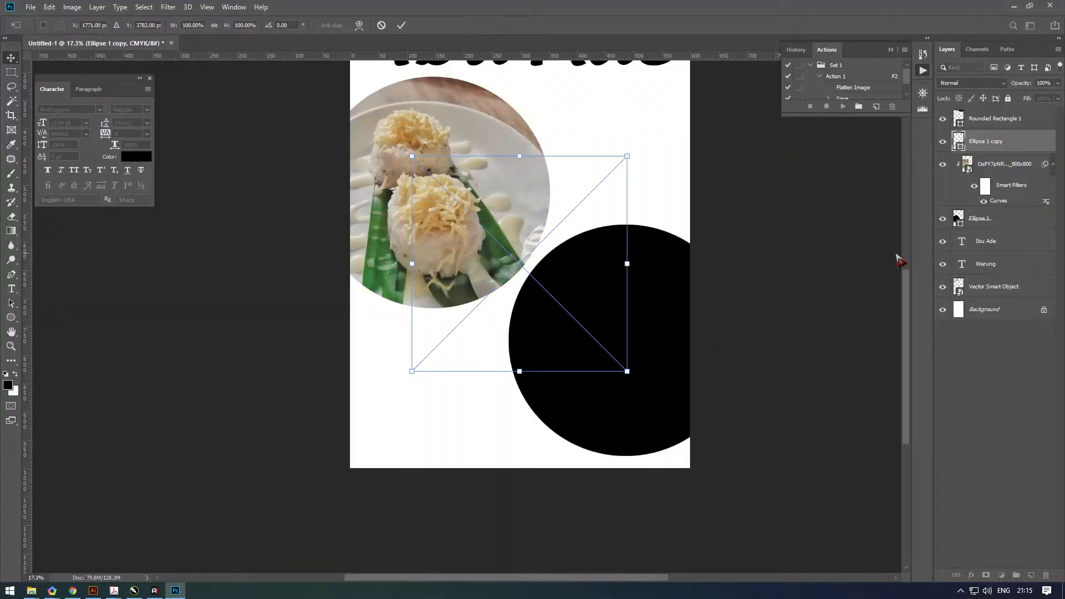
pyautogui.press('Return')
pyautogui.keyDown('alt'); pyautogui.click(1022, 151); pyautogui.keyUp('alt')
# - Position and enlarge the fried snack photo until it fills the lower-right circle
pyautogui.moveTo(544, 306); pyautogui.dragTo(639, 389)
pyautogui.hotkey('ctrl', 't')
pyautogui.moveTo(508, 240); pyautogui.dragTo(483, 215)
pyautogui.press('Return')
pyautogui.moveTo(597, 297); pyautogui.dragTo(604, 300)
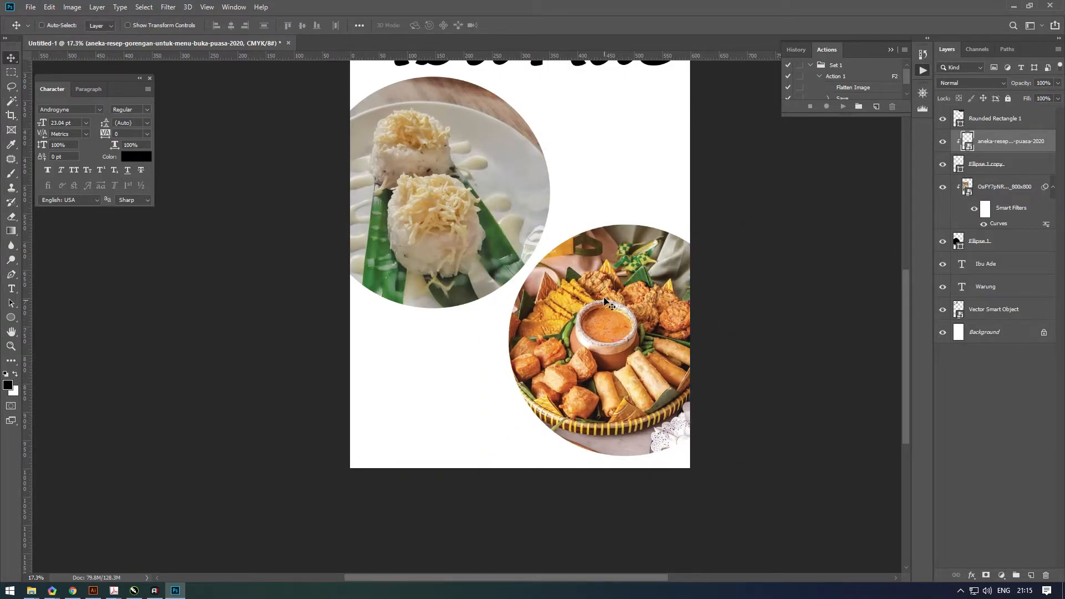
# - Examine the overall poster layout and the placement of the two circular food photos
pyautogui.scroll(-4, 639, 317)
pyautogui.scroll(4, 513, 348)
pyautogui.moveTo(519, 412); pyautogui.dragTo(569, 287)
pyautogui.scroll(-4, 571, 301)
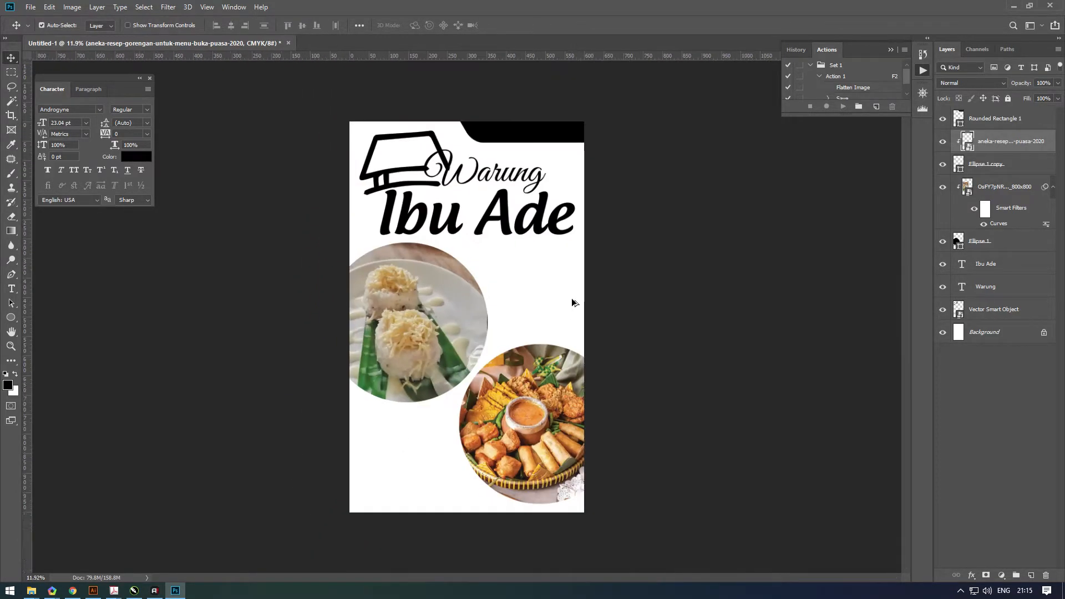
pyautogui.scroll(4, 499, 327)
pyautogui.moveTo(546, 372); pyautogui.dragTo(476, 325)
pyautogui.moveTo(485, 388); pyautogui.dragTo(557, 306)
pyautogui.scroll(-3, 546, 358)
pyautogui.scroll(3, 473, 368)
pyautogui.moveTo(473, 369); pyautogui.dragTo(482, 298)
# - Place the colourful abstract image 2754227 into the poster and move its layer directly above the Background layer
pyautogui.moveTo(31, 592)
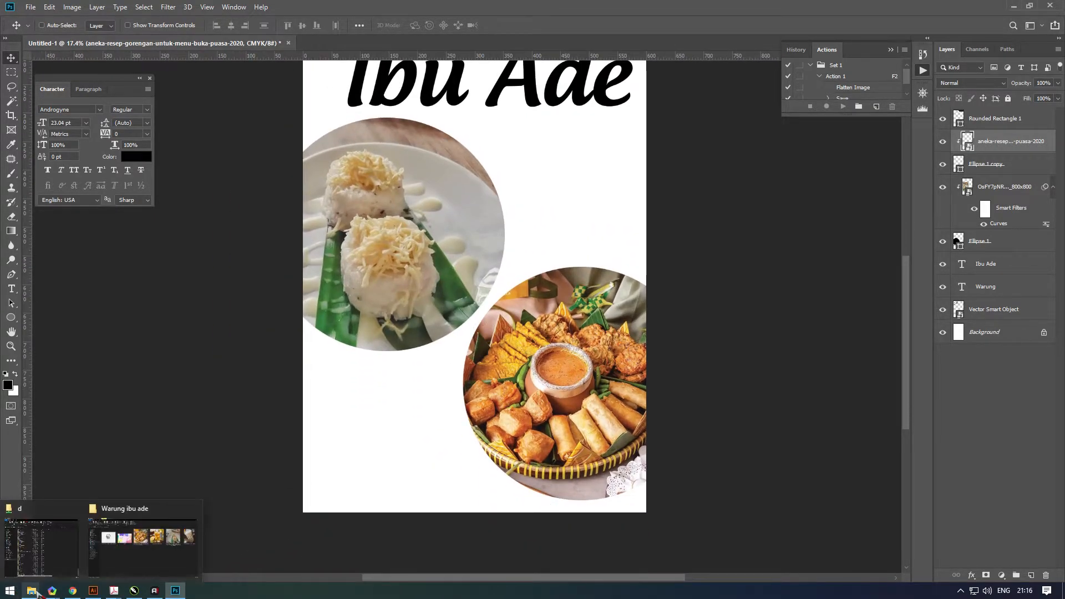
pyautogui.click(143, 546)
pyautogui.moveTo(188, 585); pyautogui.dragTo(444, 444)
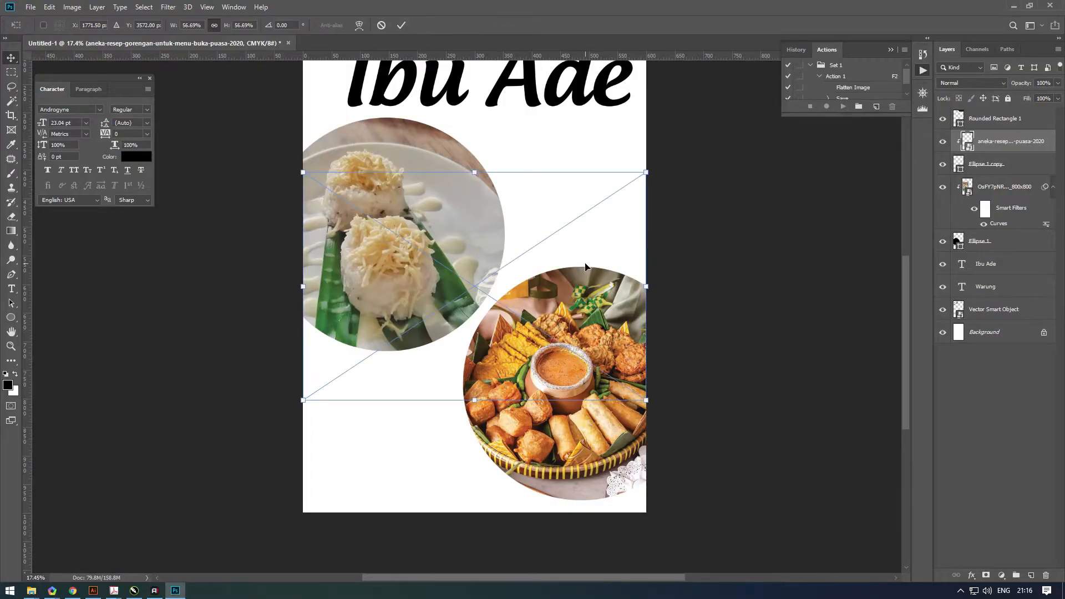
pyautogui.press('Return')
pyautogui.moveTo(1022, 148); pyautogui.dragTo(995, 340)
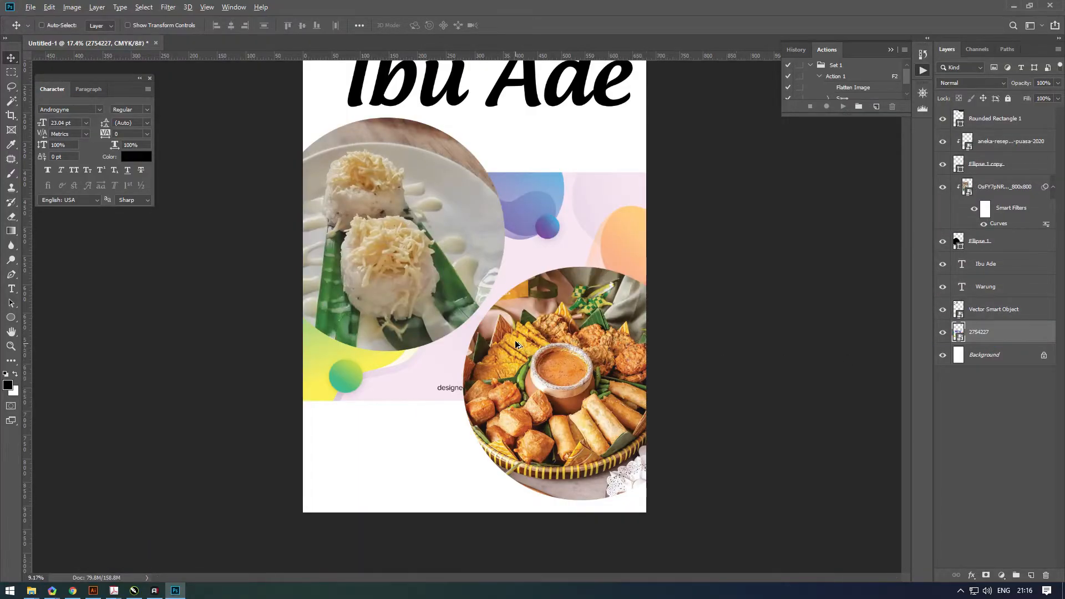
# - Rotate the abstract background image 90° and enlarge and position it to cover the whole poster
pyautogui.scroll(-2, 500, 333)
pyautogui.hotkey('ctrl', 't')
pyautogui.rightClick(519, 325)
pyautogui.click(556, 419)
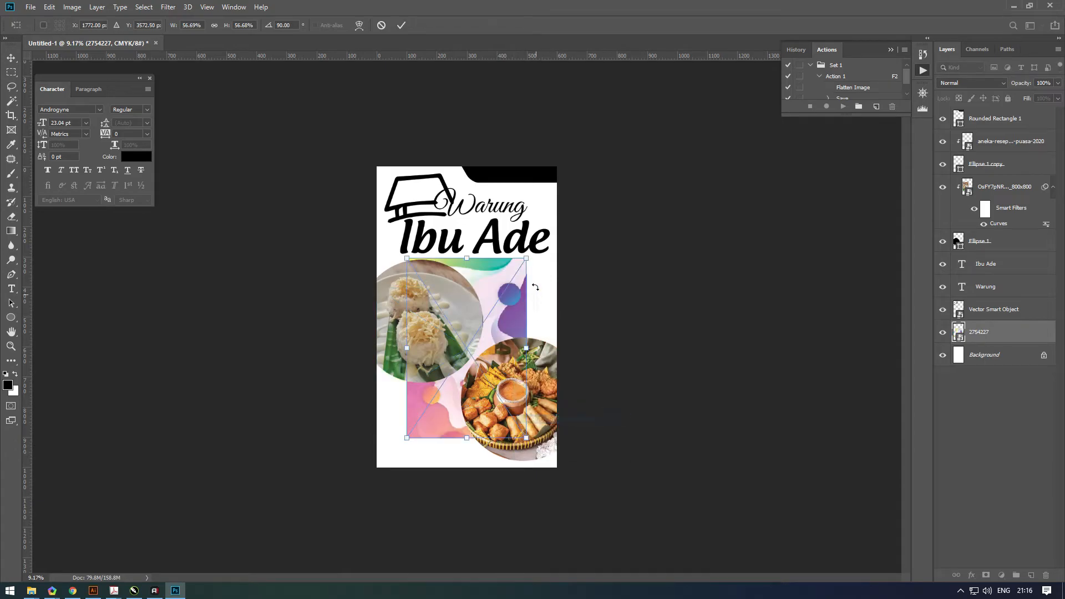
pyautogui.moveTo(527, 259); pyautogui.dragTo(601, 143)
pyautogui.moveTo(521, 306); pyautogui.dragTo(499, 312)
pyautogui.press('Return')
pyautogui.hotkey('ctrl', '0')
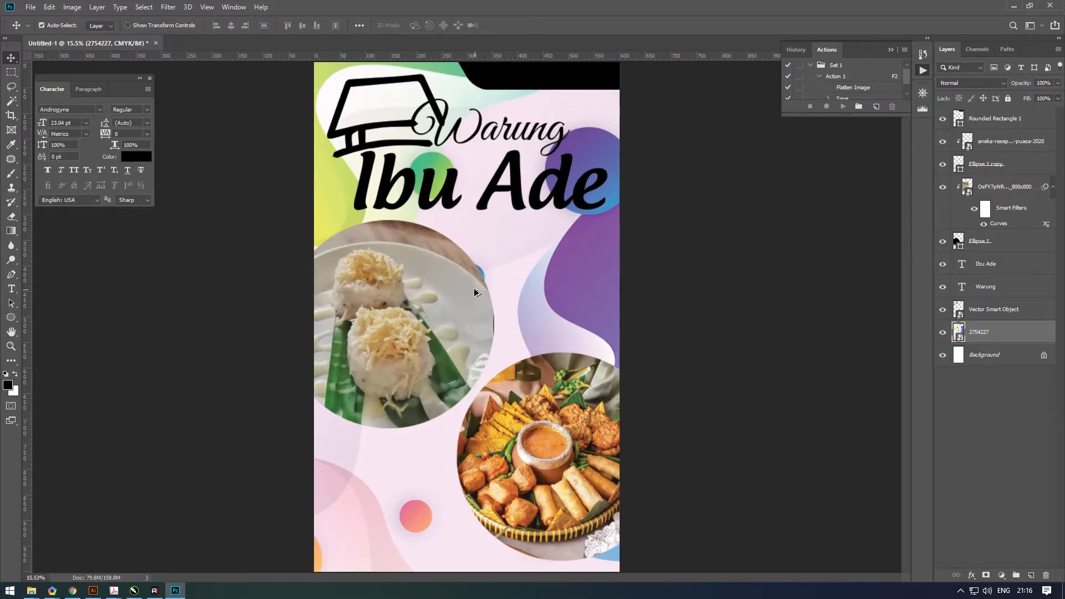
# - Duplicate the abstract background image and set the copy's blend mode to Multiply
pyautogui.click(993, 83)
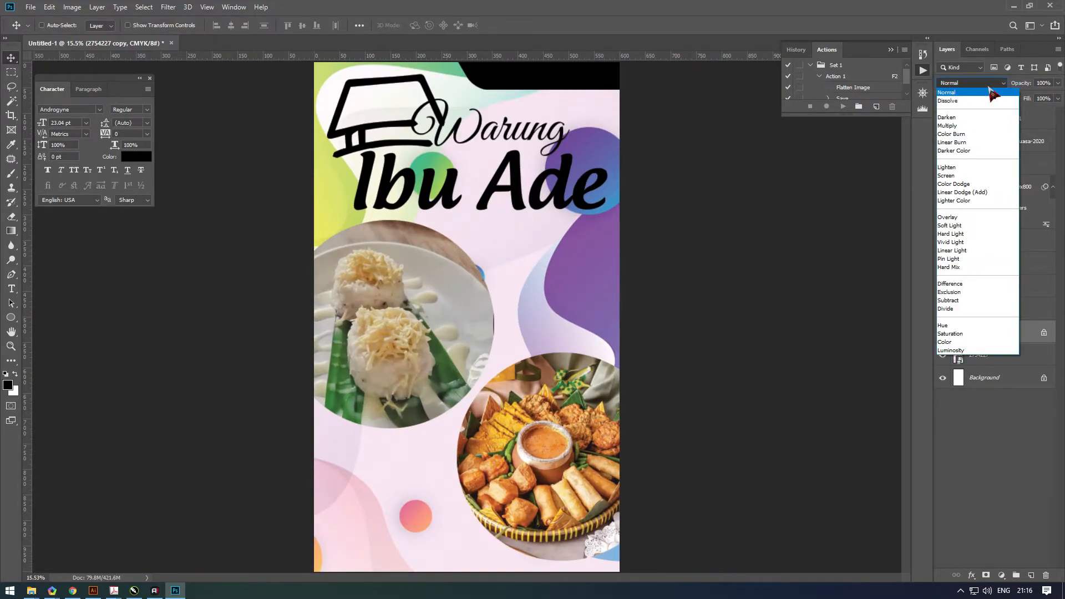
pyautogui.click(957, 127)
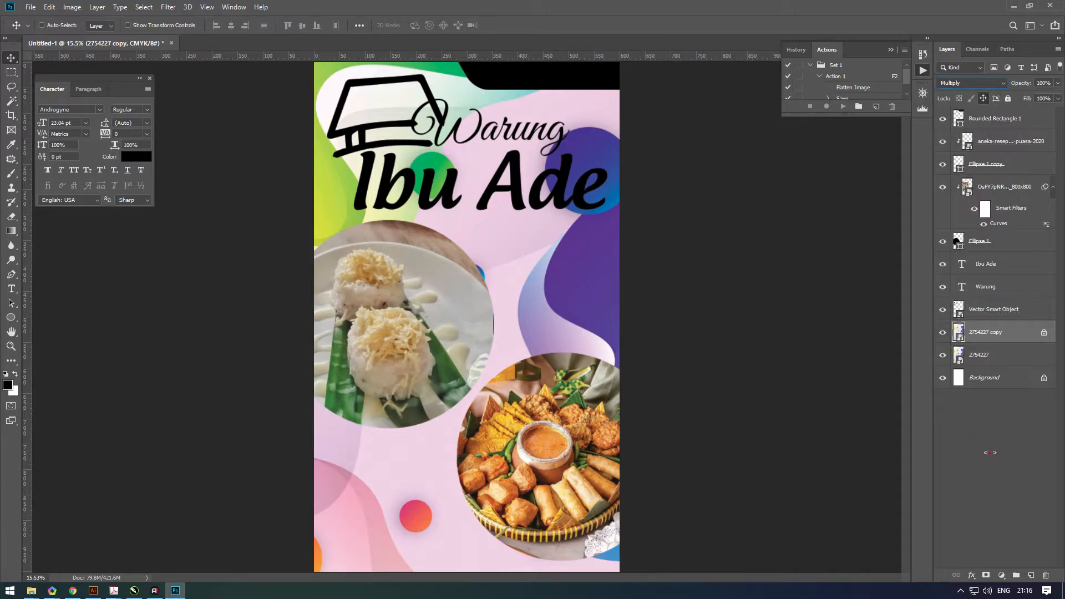
pyautogui.click(991, 451)
# - Duplicate the Ellipse 1 circle beneath the rice dessert photo and select the lower, unclipped circle
pyautogui.scroll(-4, 522, 311)
pyautogui.scroll(7, 469, 321)
pyautogui.keyDown('ctrl'); pyautogui.rightClick(469, 324); pyautogui.keyUp('ctrl')
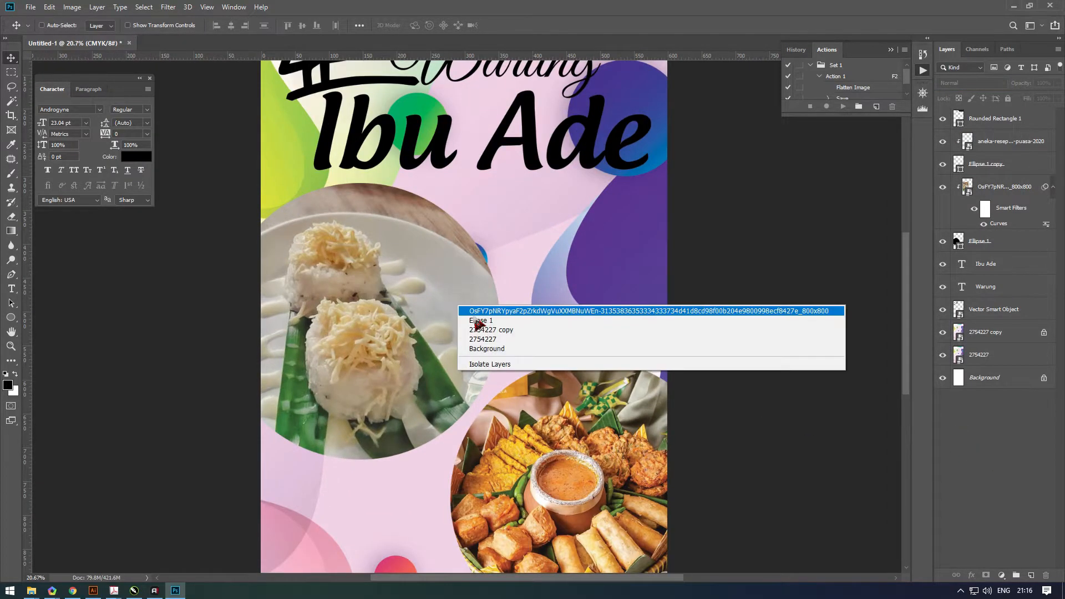
pyautogui.click(485, 311)
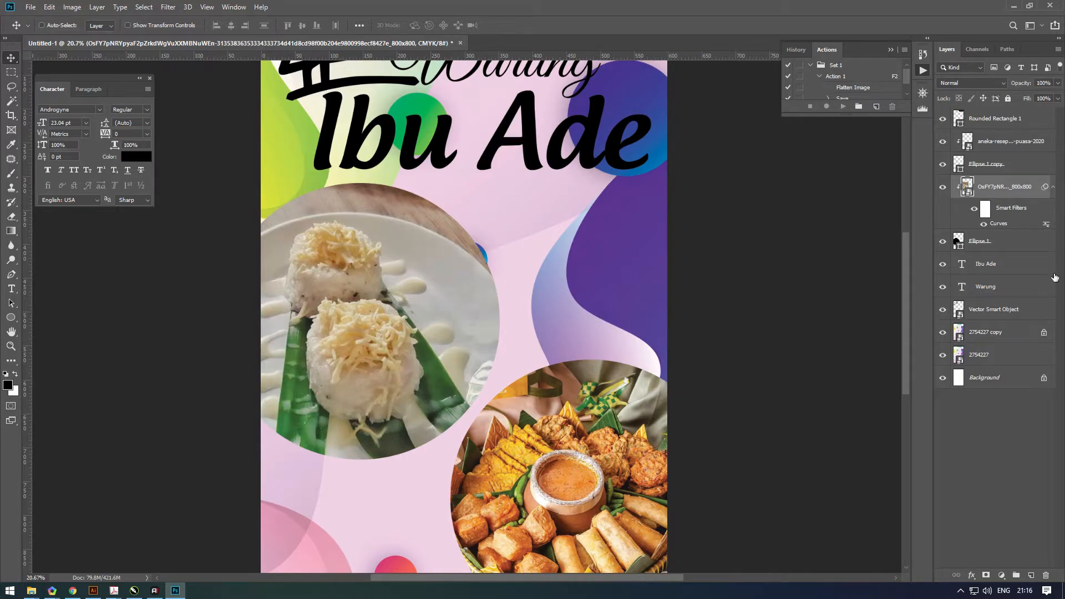
pyautogui.click(1026, 246)
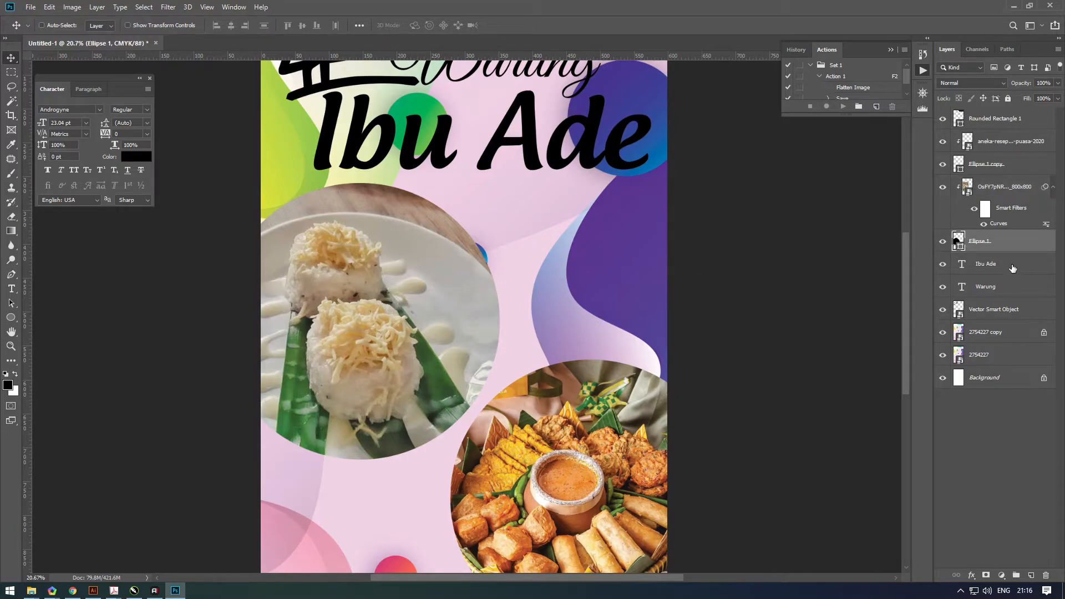
pyautogui.hotkey('ctrl', 'j')
pyautogui.click(981, 266)
pyautogui.hotkey('ctrl', '-')
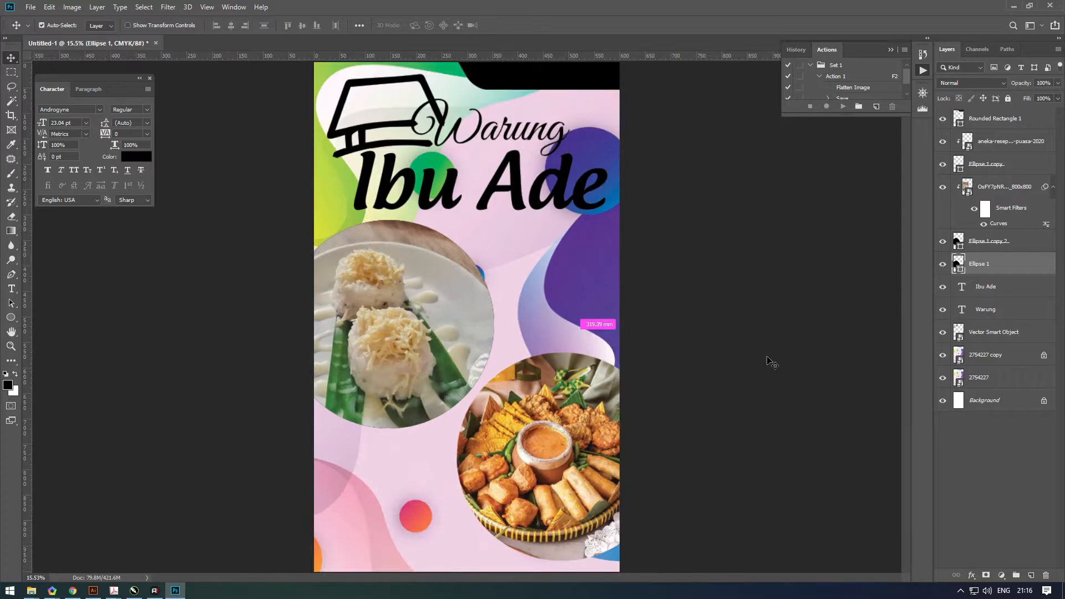
# - Enlarge the lower circle slightly and center it so it forms a black border around the rice dessert photo
pyautogui.hotkey('ctrl', 't')
pyautogui.moveTo(493, 221); pyautogui.dragTo(498, 214)
pyautogui.press('Return')
pyautogui.scroll(3, 448, 279)
pyautogui.moveTo(449, 281); pyautogui.dragTo(448, 280)
pyautogui.scroll(-2, 423, 244)
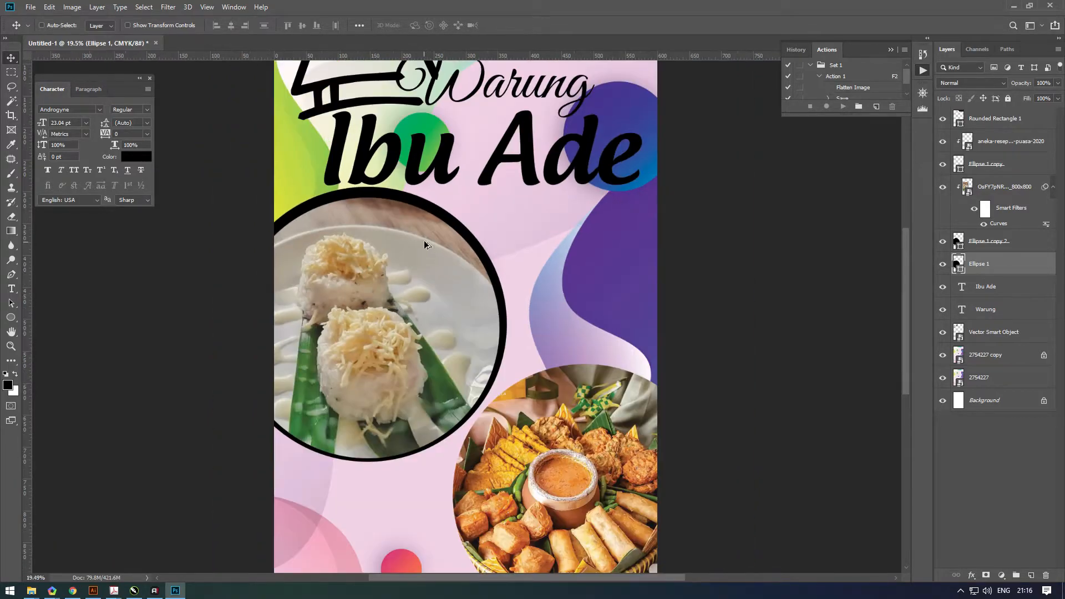
# - Duplicate the circle beneath the fried snacks photo and enlarge the lower, unclipped one into a black border around the photo
pyautogui.click(1005, 164)
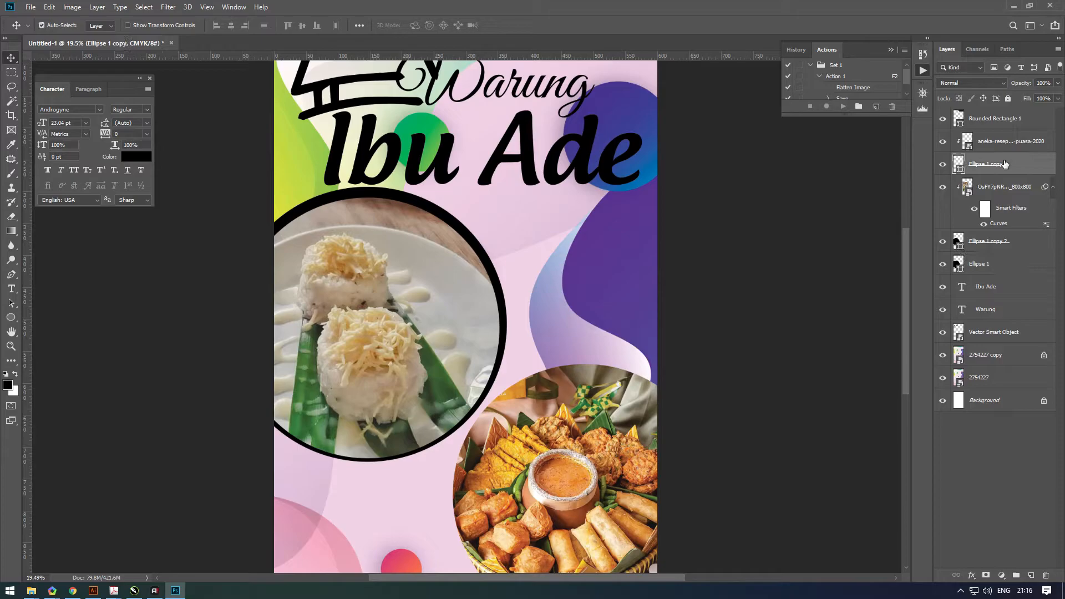
pyautogui.hotkey('ctrl', 'j')
pyautogui.click(998, 186)
pyautogui.scroll(-1, 748, 349)
pyautogui.hotkey('ctrl', 't')
pyautogui.moveTo(656, 351); pyautogui.dragTo(660, 348)
pyautogui.press('Return')
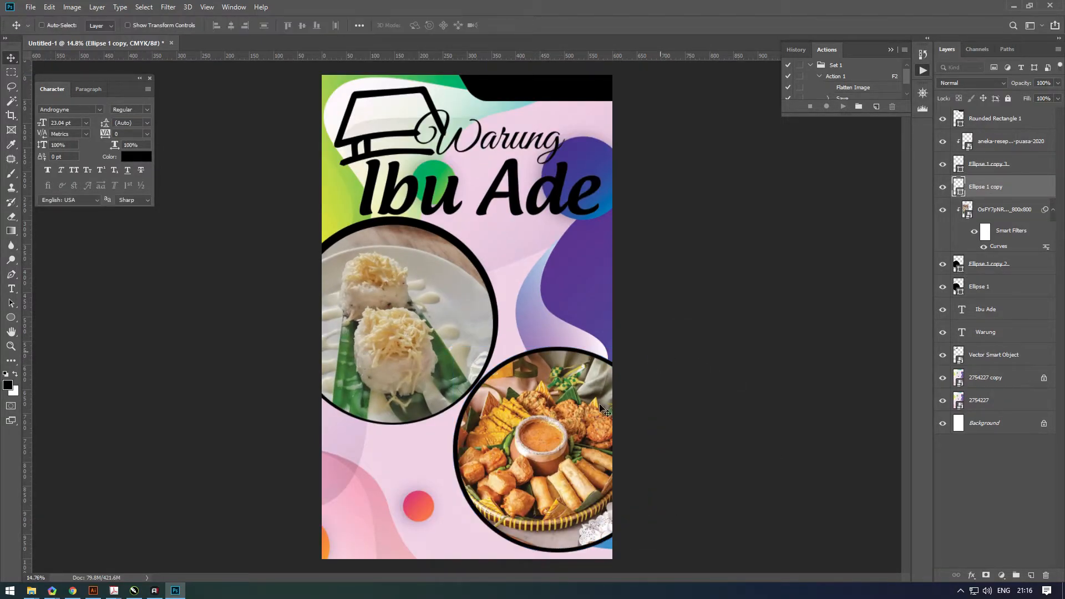
# - Move the enlarged lower circle up until its black border also surrounds the upper edge of the fried snacks photo
pyautogui.scroll(3, 533, 421)
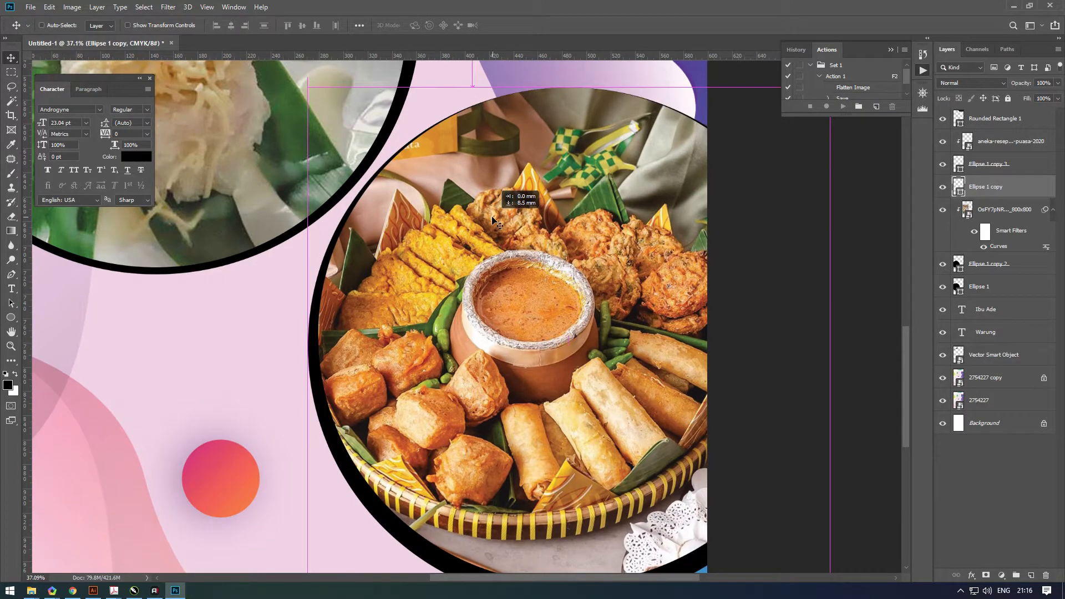
pyautogui.moveTo(492, 220); pyautogui.dragTo(492, 220)
pyautogui.scroll(-1, 533, 314)
pyautogui.press('Up')
pyautogui.press('Up')
pyautogui.press('Up')
pyautogui.press('Up')
pyautogui.press('Up')
pyautogui.press('Up')
pyautogui.press('Up')
pyautogui.press('Up')
pyautogui.press('Up')
pyautogui.press('Up')
pyautogui.press('Up')
pyautogui.press('Up')
pyautogui.press('Up')
pyautogui.press('Up')
pyautogui.press('Up')
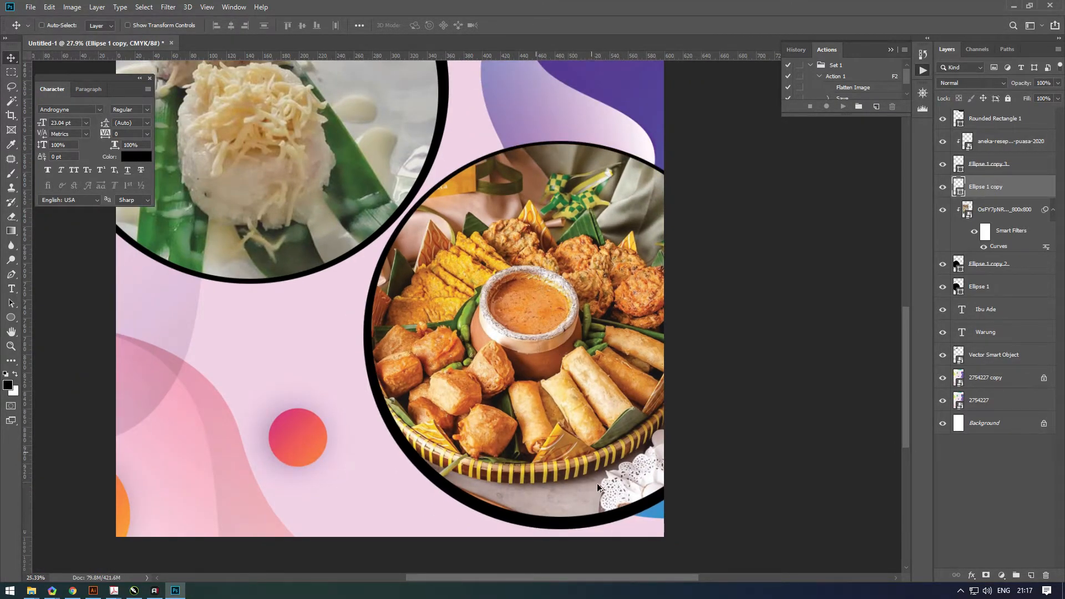
# - Add the two-line text "Ketan Susu" beside the rice dessert photo and enlarge it to about 157 pt
pyautogui.scroll(-3, 595, 490)
pyautogui.scroll(1, 494, 188)
pyautogui.scroll(1, 438, 266)
pyautogui.scroll(1, 462, 230)
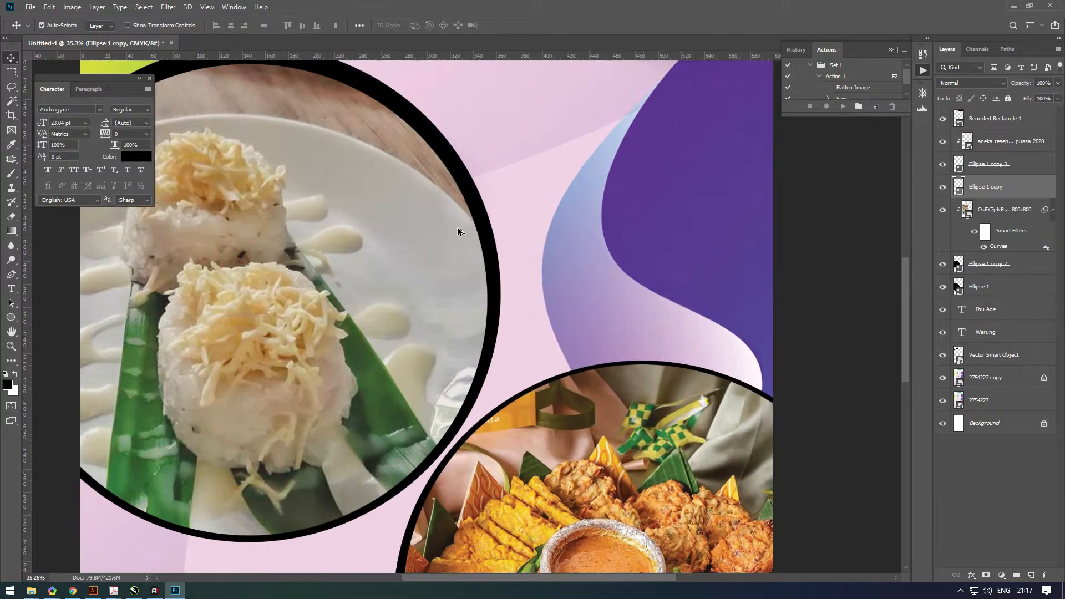
pyautogui.scroll(-3, 471, 249)
pyautogui.scroll(3, 466, 261)
pyautogui.press('t')
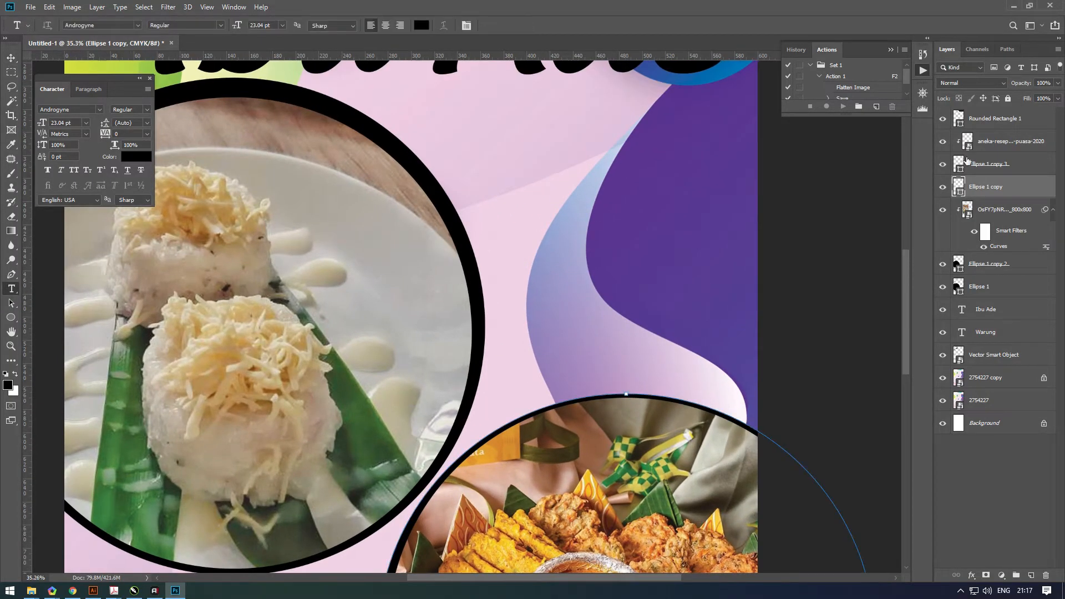
pyautogui.click(554, 188)
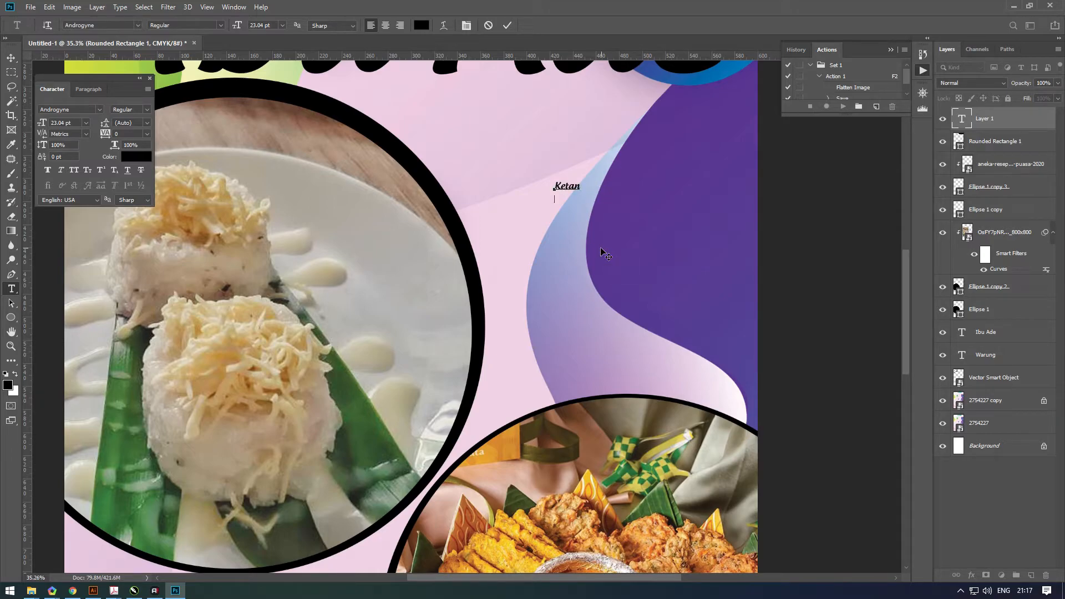
pyautogui.hotkey('ctrl', 'Return')
pyautogui.hotkey('ctrl', 't')
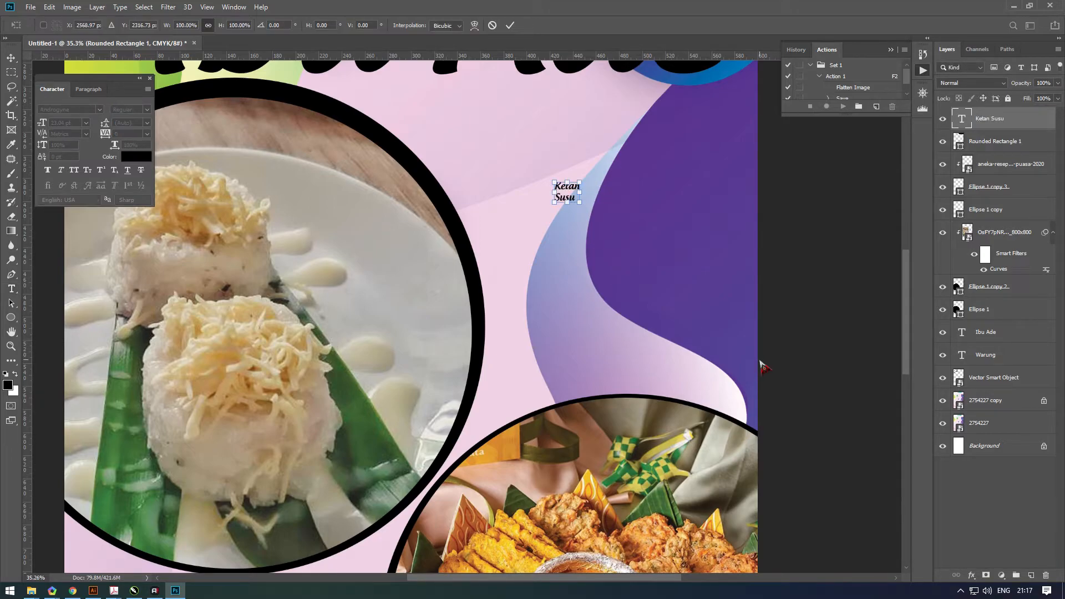
pyautogui.moveTo(579, 203); pyautogui.dragTo(742, 314)
pyautogui.press('Return')
# - Change the Ketan Susu text's font to Museo Sans 900
pyautogui.press('t')
pyautogui.click(75, 110)
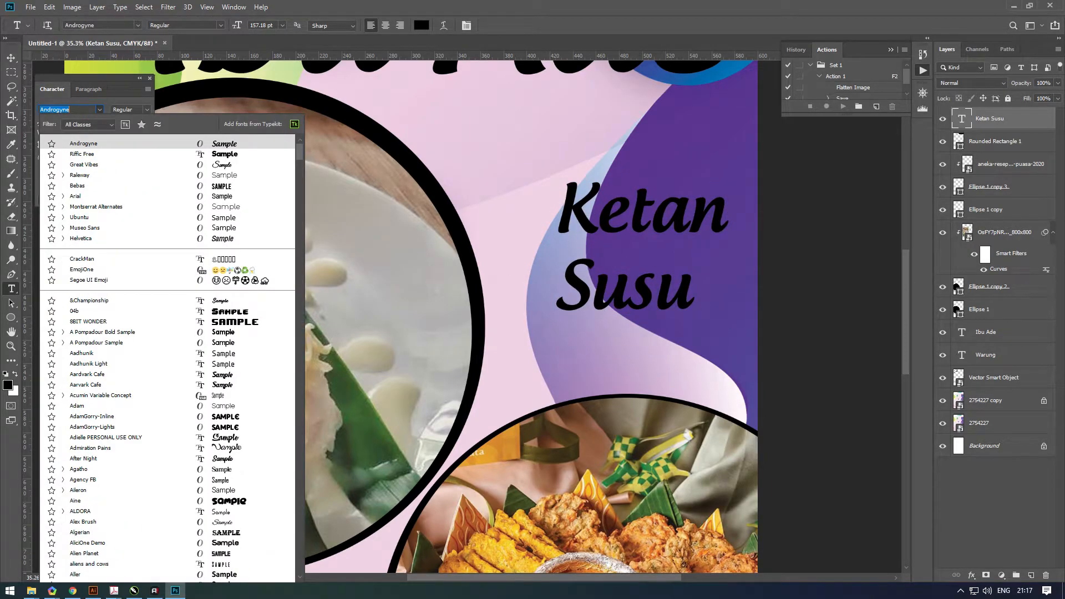
pyautogui.write('muese')
pyautogui.press('BackSpace')
pyautogui.press('BackSpace')
pyautogui.press('BackSpace')
pyautogui.press('BackSpace')
pyautogui.press('BackSpace')
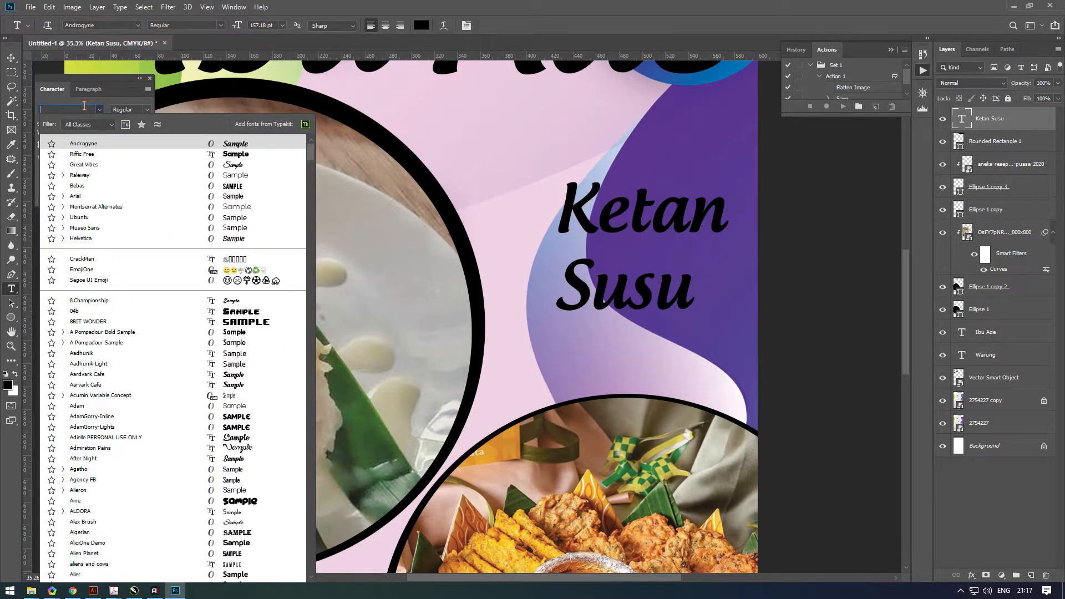
pyautogui.write('muse')
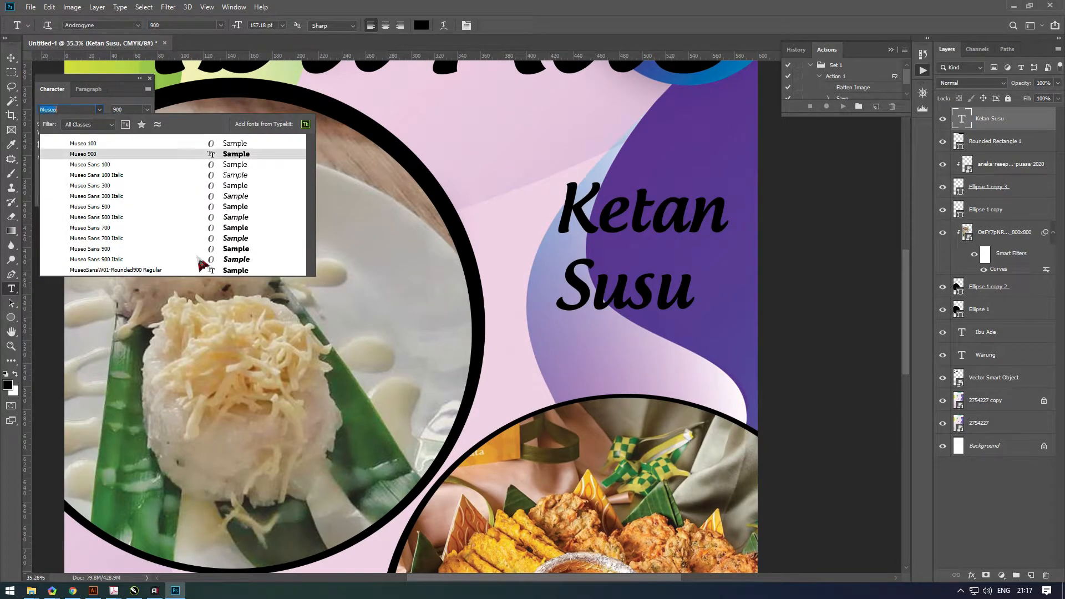
pyautogui.click(201, 249)
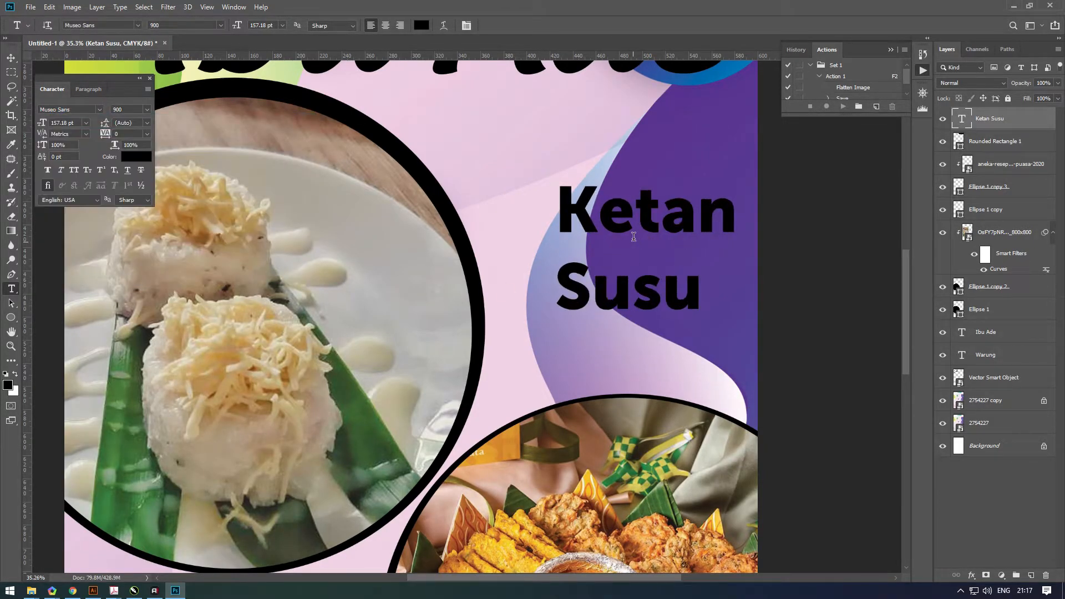
# - Move the Ketan Susu text closer to the rice dessert photo and enlarge it to about 194 pt
pyautogui.press('v')
pyautogui.moveTo(641, 224); pyautogui.dragTo(569, 209)
pyautogui.hotkey('ctrl', 't')
pyautogui.moveTo(666, 304); pyautogui.dragTo(710, 328)
pyautogui.press('Return')
# - Duplicate the Ketan Susu text below the rice dessert photo and replace the copy's wording with "Aneka Gorengan" on two lines
pyautogui.moveTo(580, 205); pyautogui.dragTo(432, 444)
pyautogui.scroll(-3, 618, 154)
pyautogui.press('r')
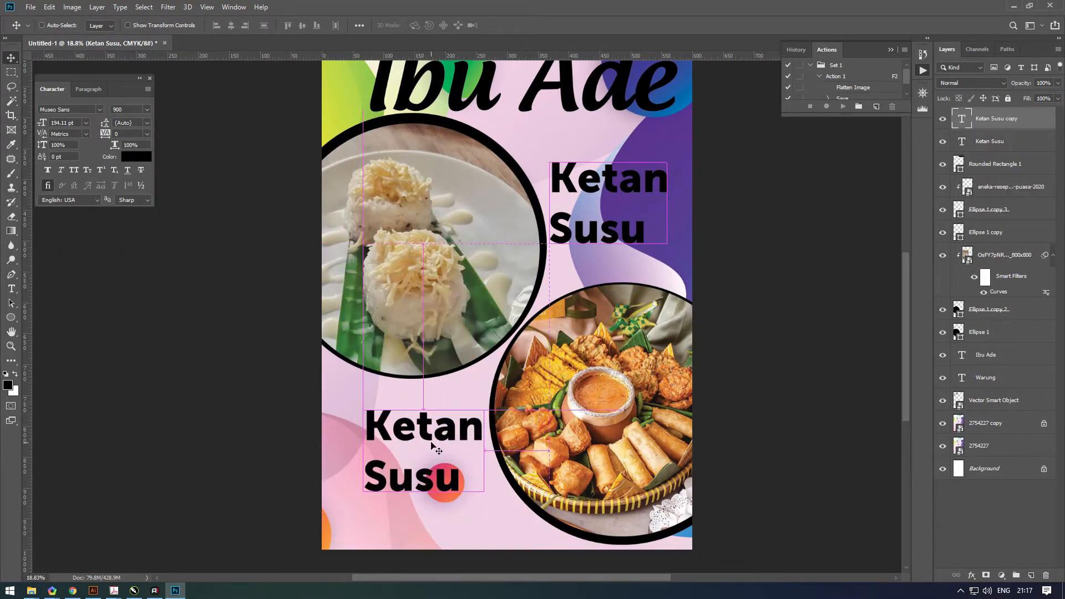
pyautogui.press('t')
pyautogui.click(431, 441)
pyautogui.hotkey('ctrl', 'a')
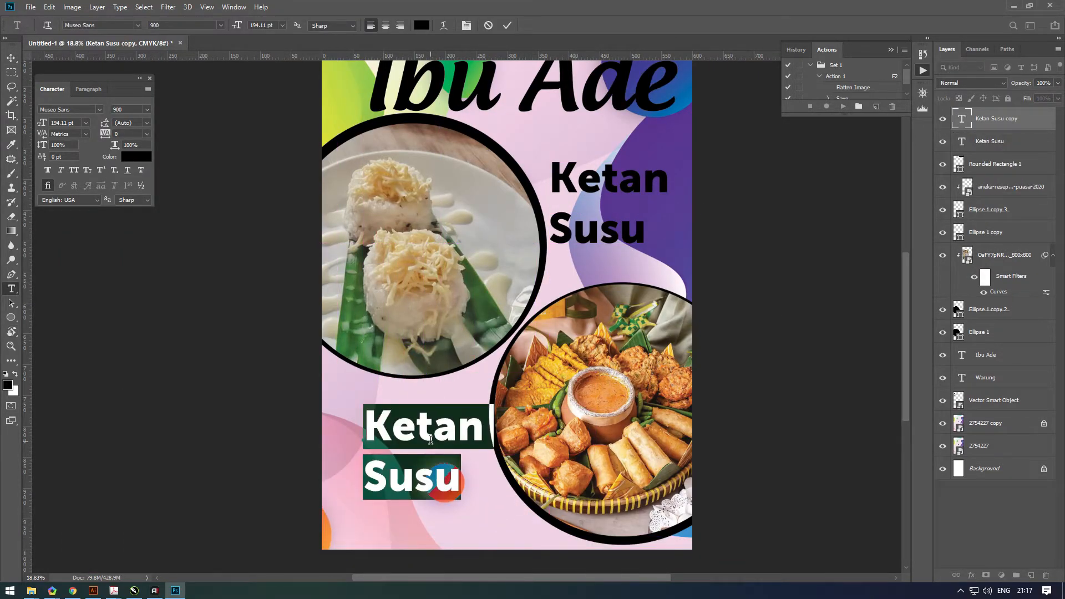
pyautogui.write('Ane')
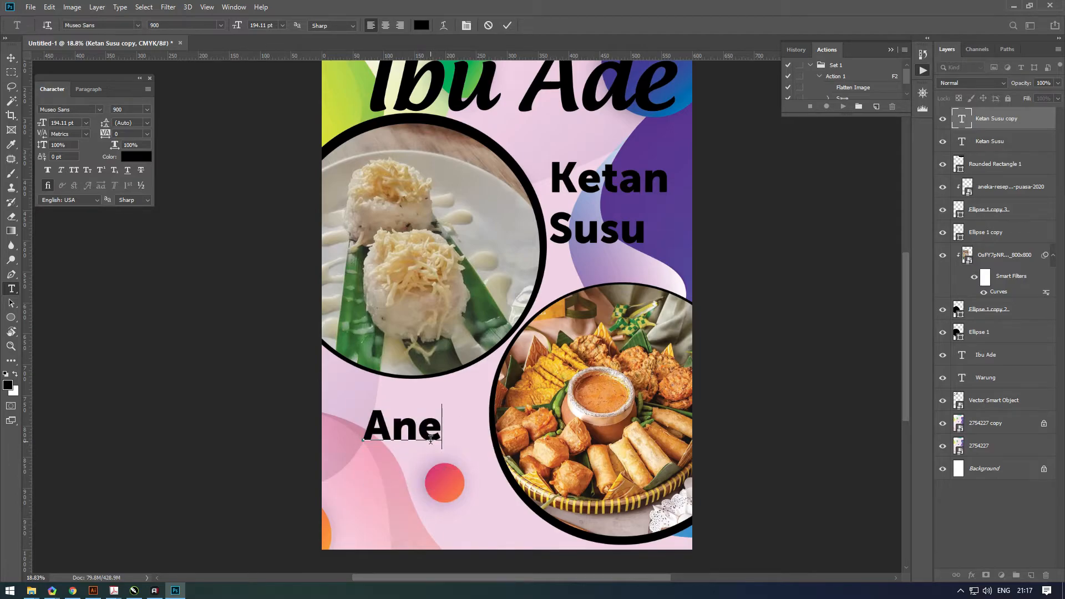
pyautogui.write('ka Gore')
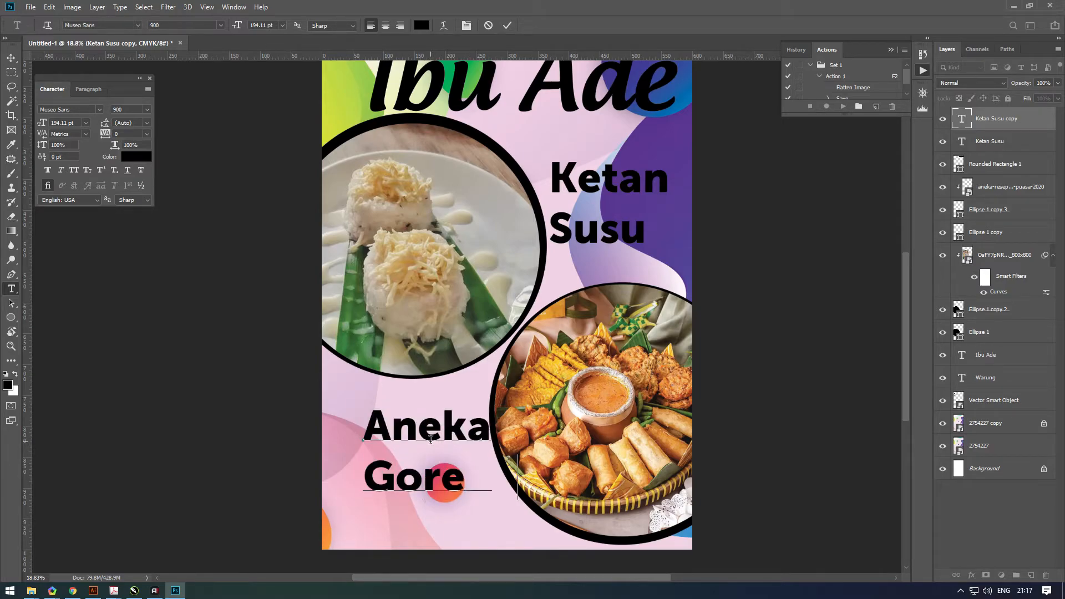
pyautogui.write('ngan')
pyautogui.hotkey('ctrl', 'Return')
# - Right-align the Aneka Gorengan text and move it so its end overlaps the edge of the fried snacks photo
pyautogui.click(89, 89)
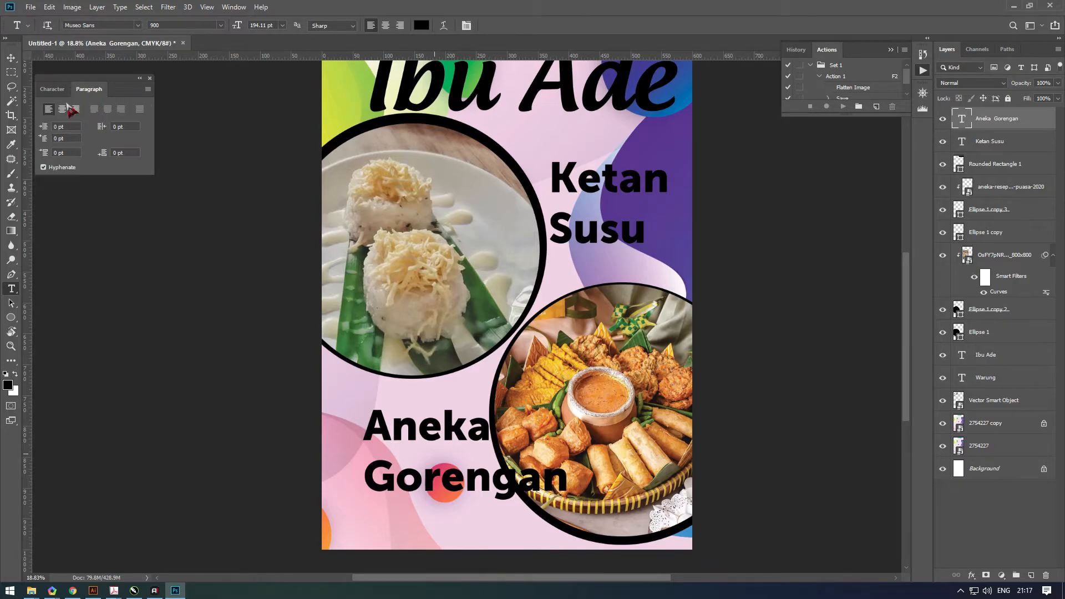
pyautogui.click(76, 109)
pyautogui.press('v')
pyautogui.moveTo(352, 447); pyautogui.dragTo(481, 438)
pyautogui.scroll(3, 469, 494)
pyautogui.scroll(1, 464, 492)
pyautogui.moveTo(355, 333); pyautogui.dragTo(419, 343)
pyautogui.scroll(-2, 413, 374)
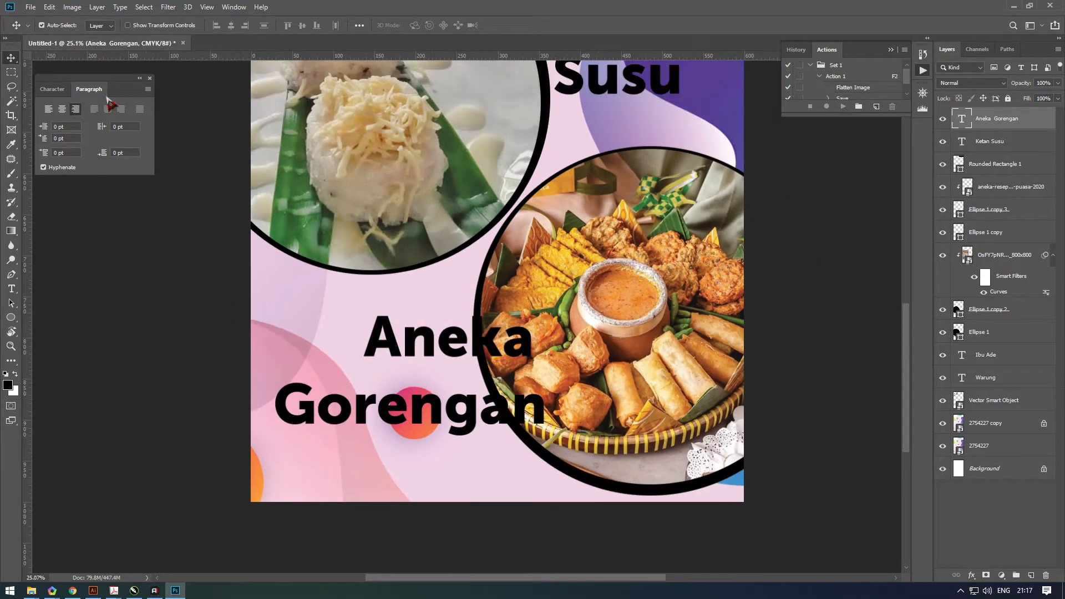
pyautogui.click(54, 89)
pyautogui.click(147, 123)
pyautogui.click(140, 135)
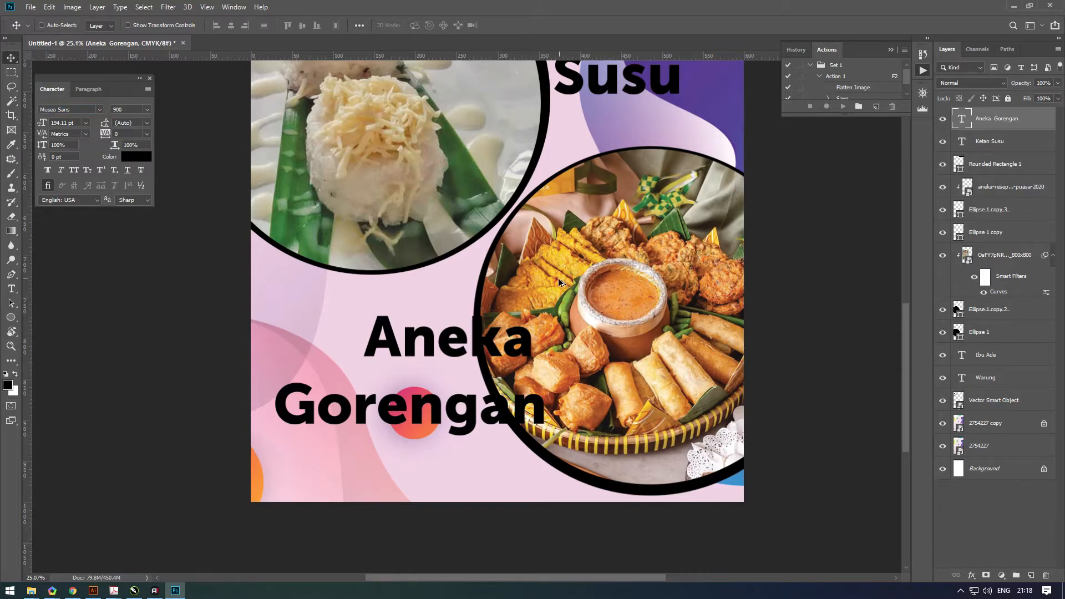
# - Draw a rounded rectangle about 2223 x 919 px with a 150 px corner radius over the Ketan Susu text and part of the rice photo
pyautogui.scroll(-1, 604, 233)
pyautogui.moveTo(569, 115); pyautogui.dragTo(527, 179)
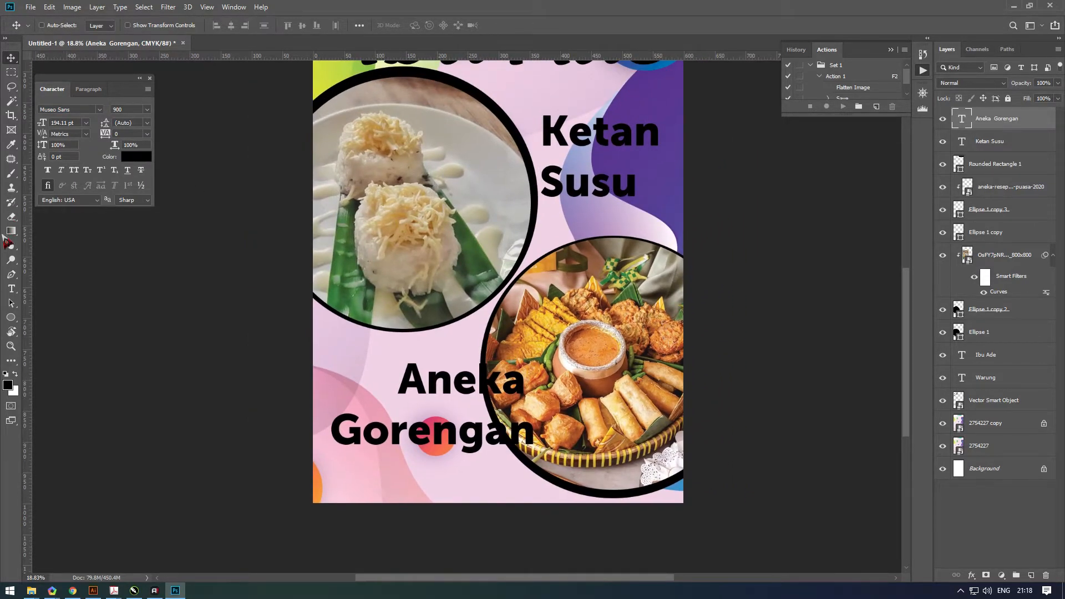
pyautogui.rightClick(11, 317)
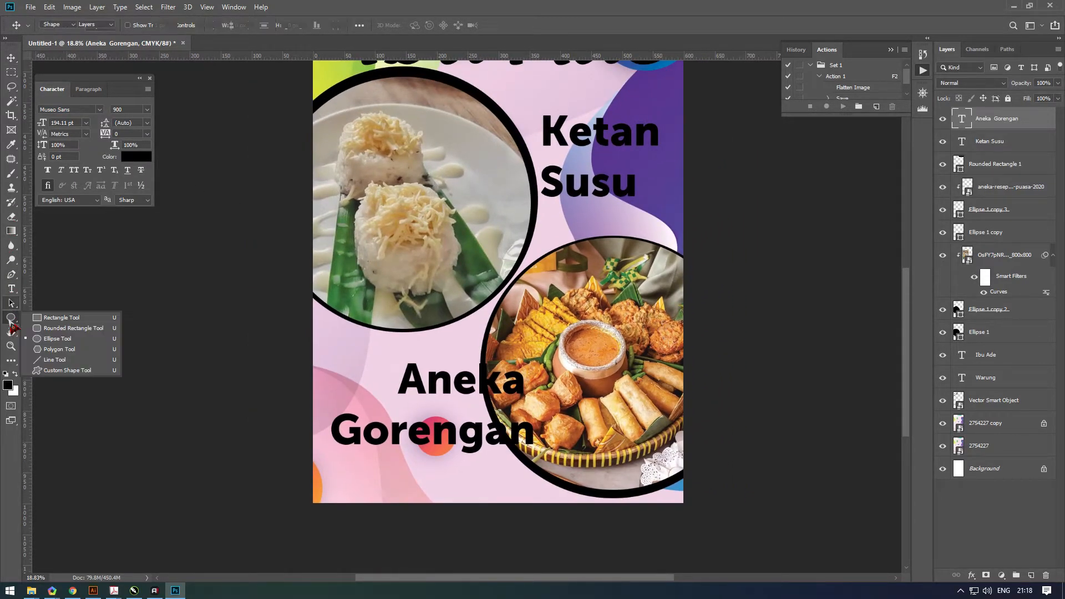
pyautogui.click(61, 329)
pyautogui.moveTo(446, 110); pyautogui.dragTo(676, 205)
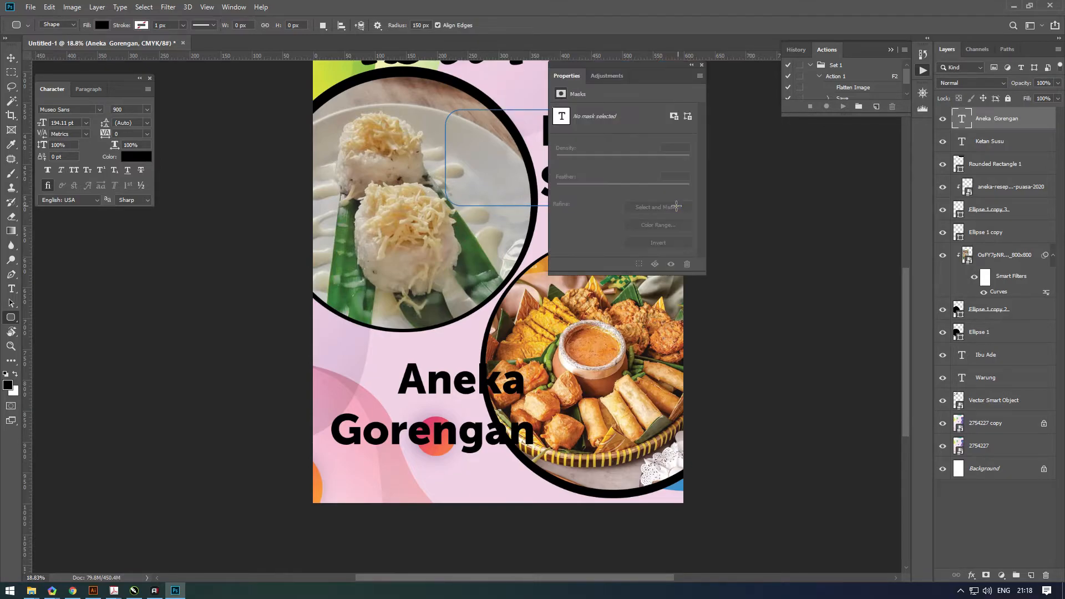
pyautogui.click(702, 65)
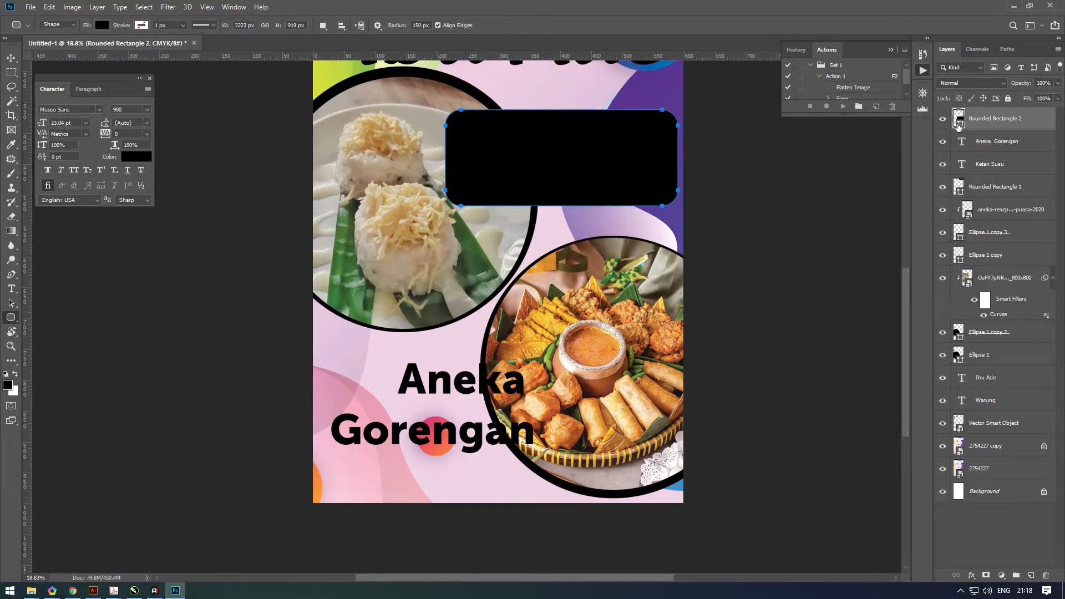
# - Fill the new rounded rectangle with yellow C0 M10 Y100 K0 and place its layer directly above the 2754227 copy background
pyautogui.doubleClick(957, 121)
pyautogui.write('0')
pyautogui.press('Tab')
pyautogui.write('10')
pyautogui.press('Tab')
pyautogui.write('100')
pyautogui.press('Tab')
pyautogui.write('0')
pyautogui.press('Return')
pyautogui.moveTo(993, 118); pyautogui.dragTo(1010, 442)
# - Add a layer mask to the yellow rectangle and apply a linear gradient that fades it out away from the rice dessert photo
pyautogui.click(997, 577)
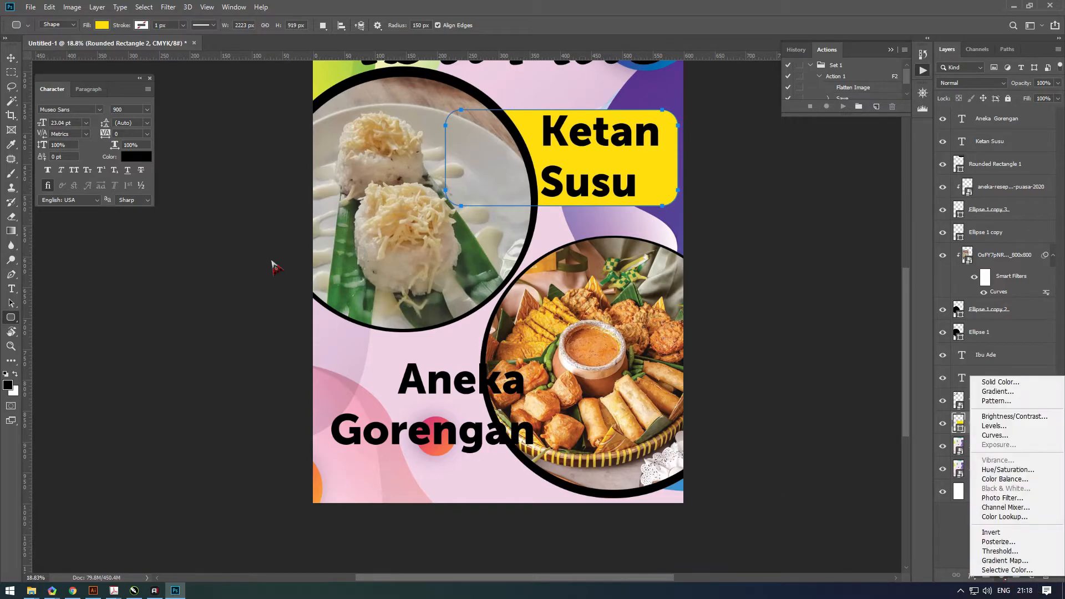
pyautogui.click(933, 527)
pyautogui.click(998, 577)
pyautogui.click(986, 575)
pyautogui.click(985, 575)
pyautogui.click(12, 232)
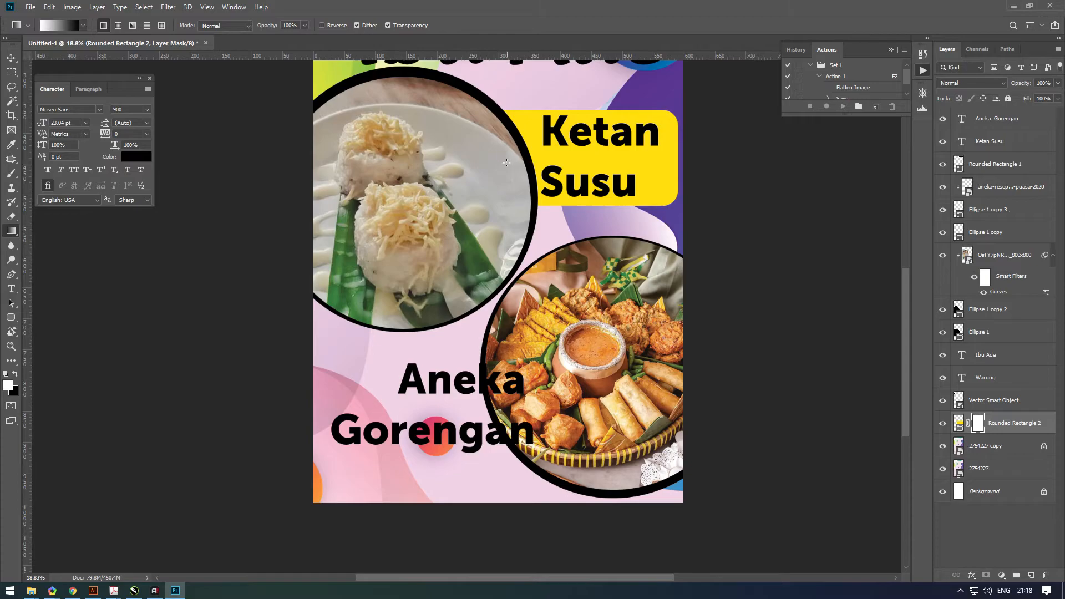
pyautogui.moveTo(681, 161); pyautogui.dragTo(651, 302)
# - Duplicate the faded yellow rectangle, flip the copy horizontally and place it behind the Aneka Gorengan text
pyautogui.click(11, 58)
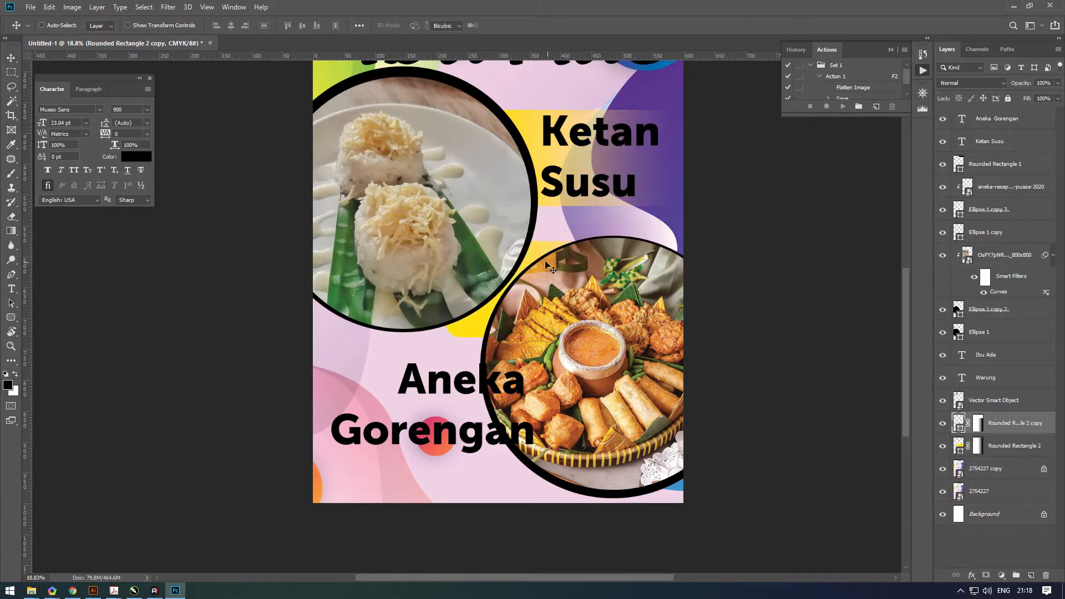
pyautogui.hotkey('ctrl', 't')
pyautogui.rightClick(546, 265)
pyautogui.click(607, 370)
pyautogui.press('Return')
pyautogui.moveTo(533, 300); pyautogui.dragTo(400, 415)
# - Shift the Aneka Gorengan text slightly down on its yellow strip and set its leading to 150 pt
pyautogui.scroll(3, 400, 415)
pyautogui.rightClick(499, 358)
pyautogui.click(524, 366)
pyautogui.moveTo(524, 369); pyautogui.dragTo(524, 375)
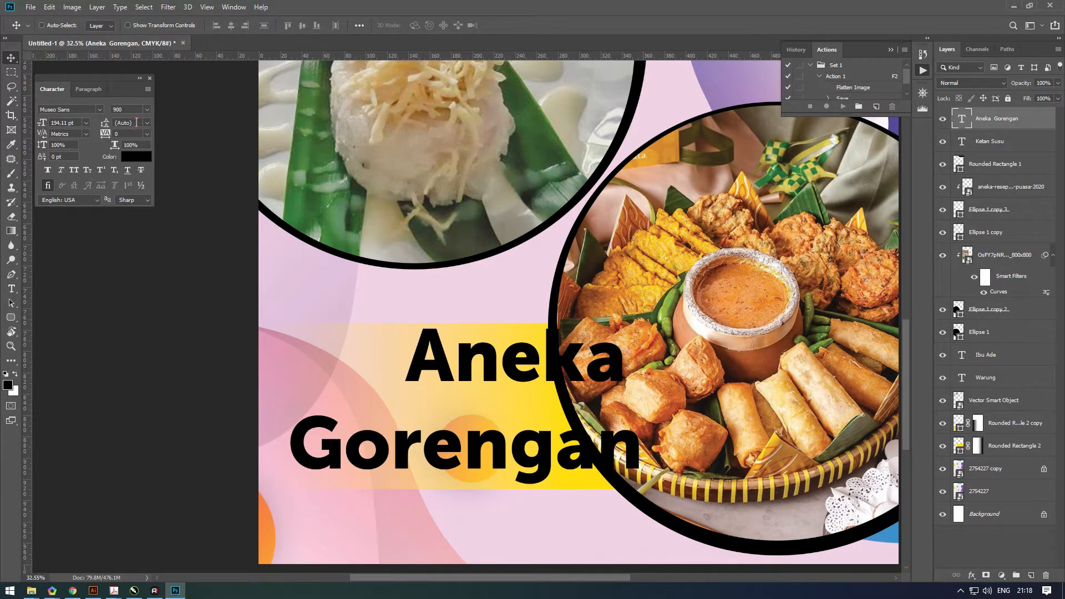
pyautogui.click(148, 122)
pyautogui.click(137, 121)
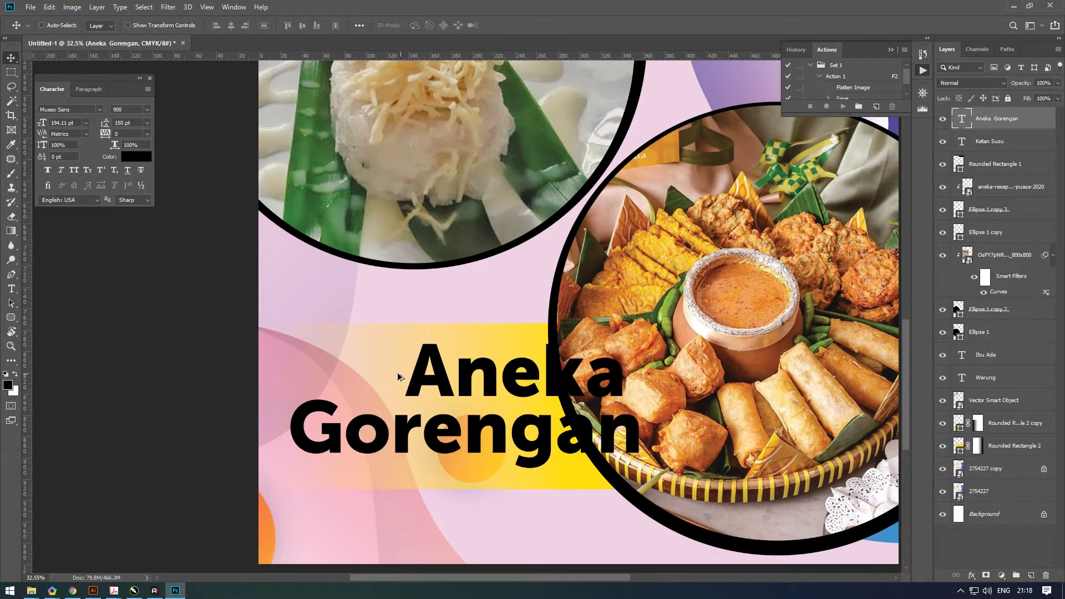
# - Set the Ketan Susu text's leading to 150 pt and move it down to center it on its yellow strip
pyautogui.hotkey('ctrl', '0')
pyautogui.scroll(1, 654, 155)
pyautogui.rightClick(603, 119)
pyautogui.click(621, 124)
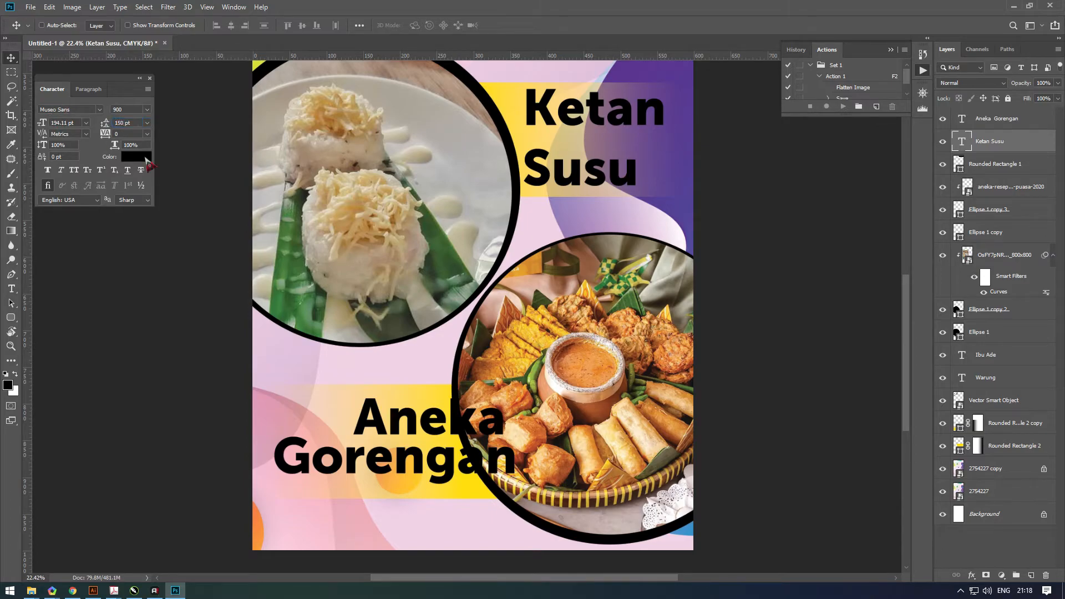
pyautogui.press('Return')
pyautogui.moveTo(589, 147); pyautogui.dragTo(589, 163)
# - Recolor the Ellipse 1 border circle around the rice dessert photo to orange C0 M80 Y100 K0
pyautogui.scroll(5, 623, 126)
pyautogui.moveTo(624, 125); pyautogui.dragTo(561, 214)
pyautogui.scroll(-3, 485, 204)
pyautogui.rightClick(424, 195)
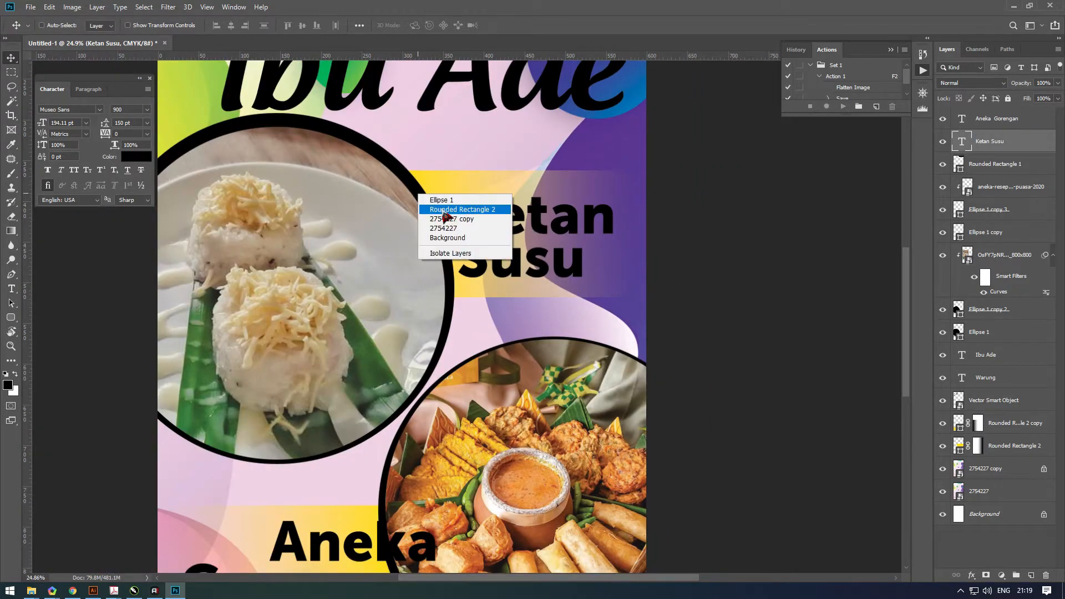
pyautogui.click(441, 199)
pyautogui.doubleClick(959, 333)
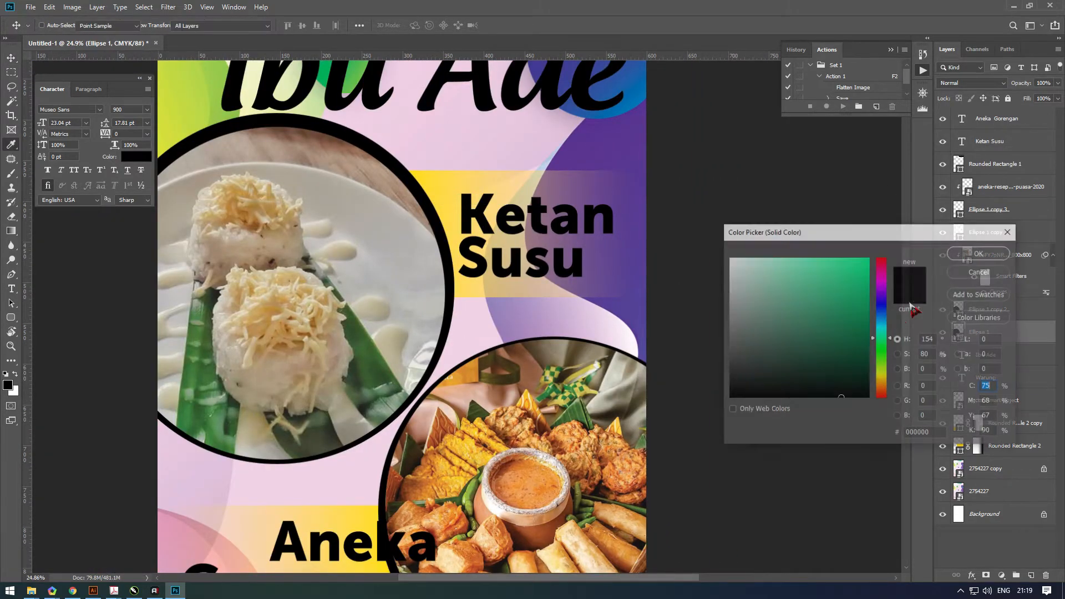
pyautogui.write('0')
pyautogui.press('Tab')
pyautogui.write('80')
pyautogui.press('Tab')
pyautogui.write('100')
pyautogui.press('Tab')
pyautogui.write('0')
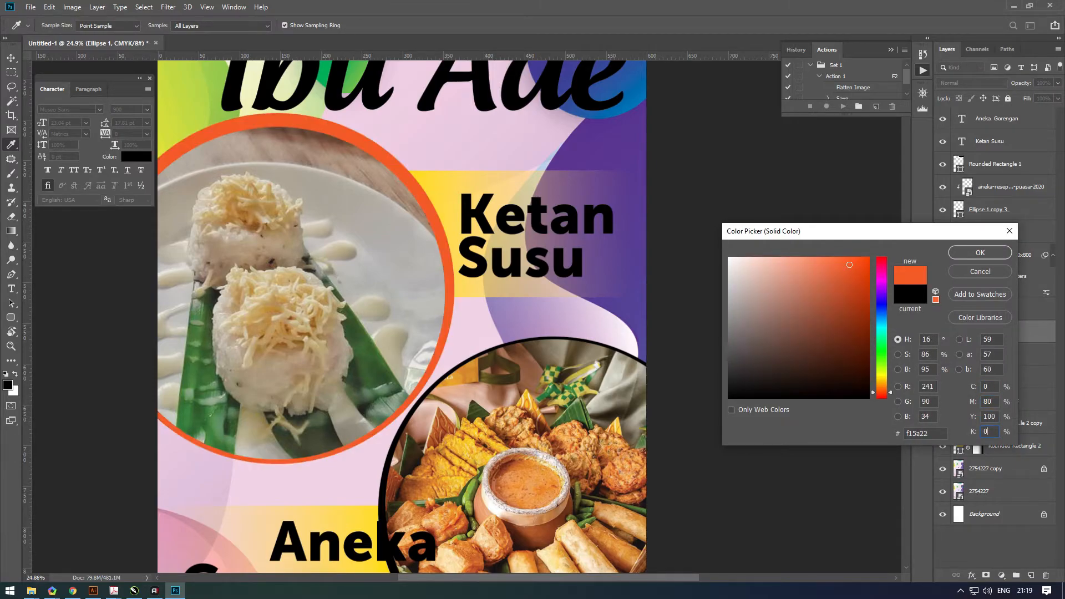
pyautogui.press('Return')
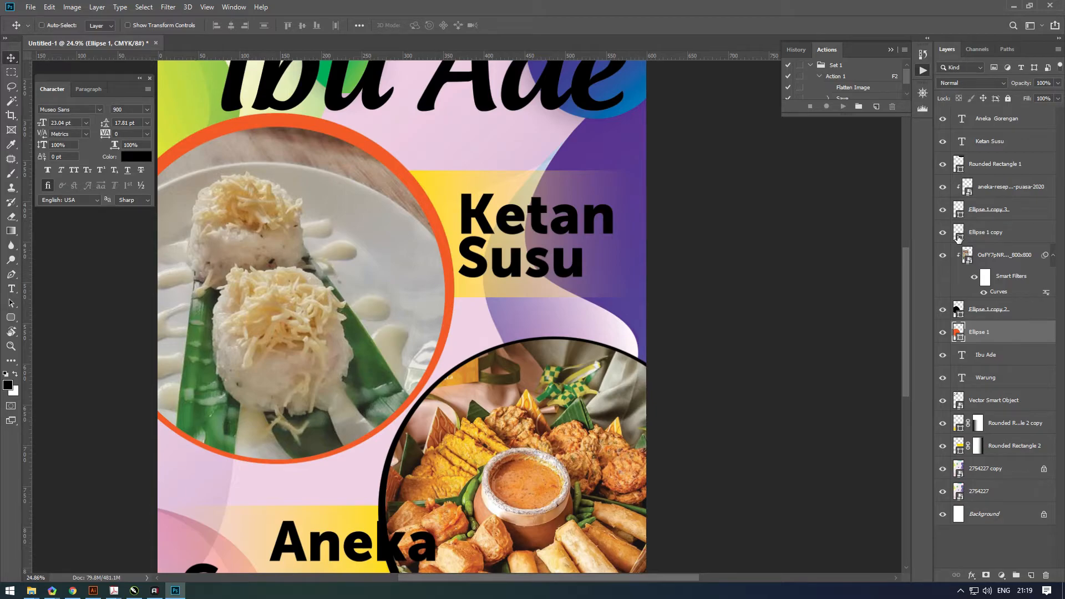
# - Recolor the border circle around the fried snacks photo to orange C0 M80 Y100 K0
pyautogui.doubleClick(959, 233)
pyautogui.write('0')
pyautogui.press('Tab')
pyautogui.write('80')
pyautogui.press('Tab')
pyautogui.write('100')
pyautogui.press('Tab')
pyautogui.write('0')
pyautogui.press('Return')
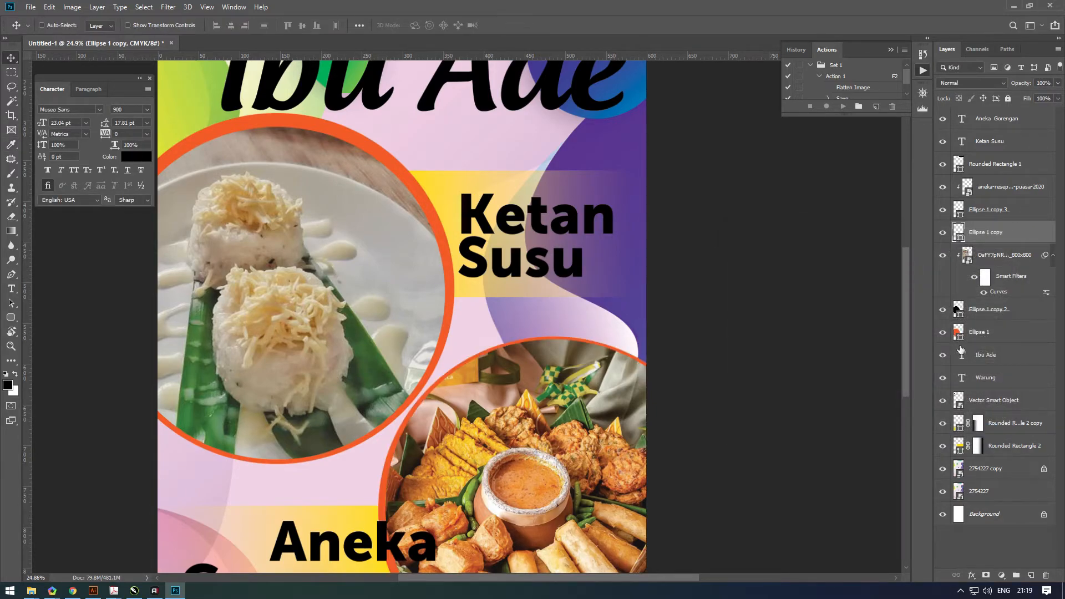
# - Give the Ketan Susu text a rich black Color Overlay of C80 M80 Y80 K100
pyautogui.scroll(-2, 690, 297)
pyautogui.scroll(4, 638, 282)
pyautogui.rightClick(584, 261)
pyautogui.click(609, 267)
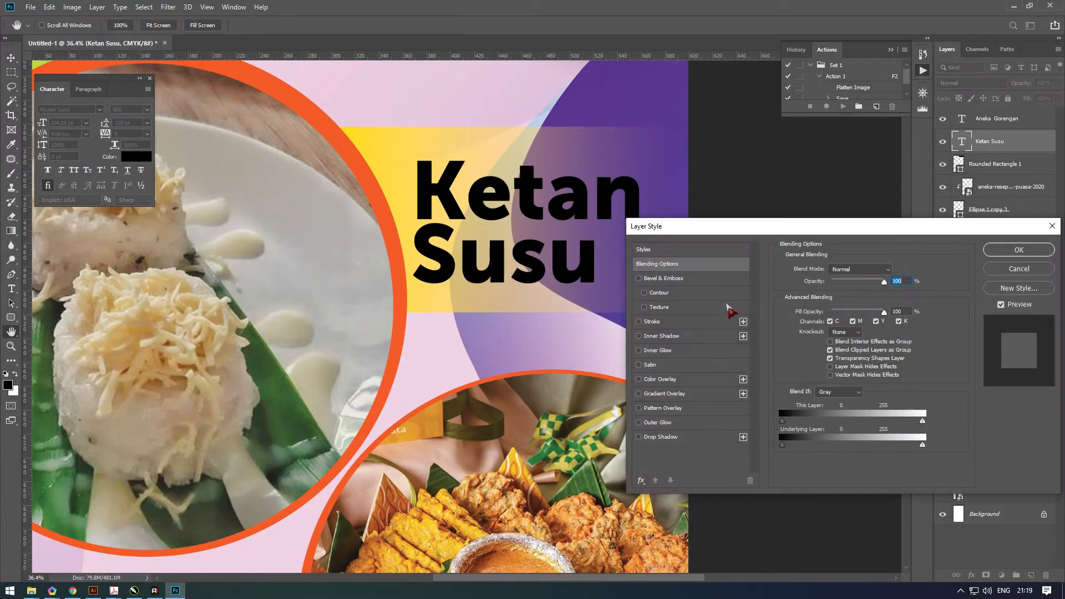
pyautogui.click(674, 378)
pyautogui.click(893, 274)
pyautogui.moveTo(996, 387); pyautogui.dragTo(952, 375)
pyautogui.write('80')
pyautogui.press('Tab')
pyautogui.write('80')
pyautogui.press('Tab')
pyautogui.write('80')
pyautogui.press('Tab')
pyautogui.write('100')
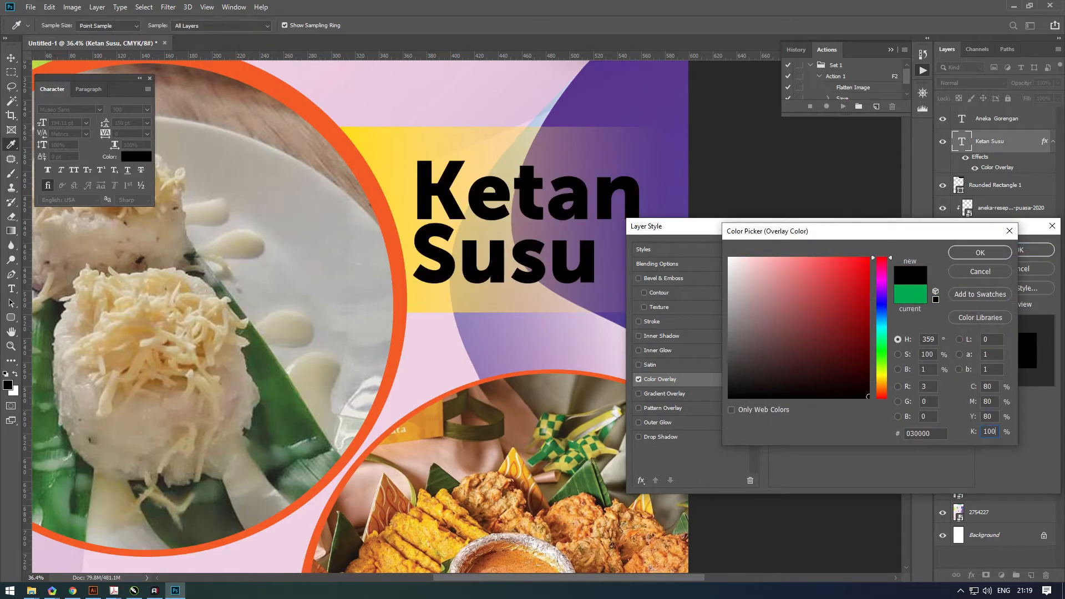
pyautogui.press('Return')
# - Add a white 25 px outside stroke to the Ketan Susu text
pyautogui.click(703, 324)
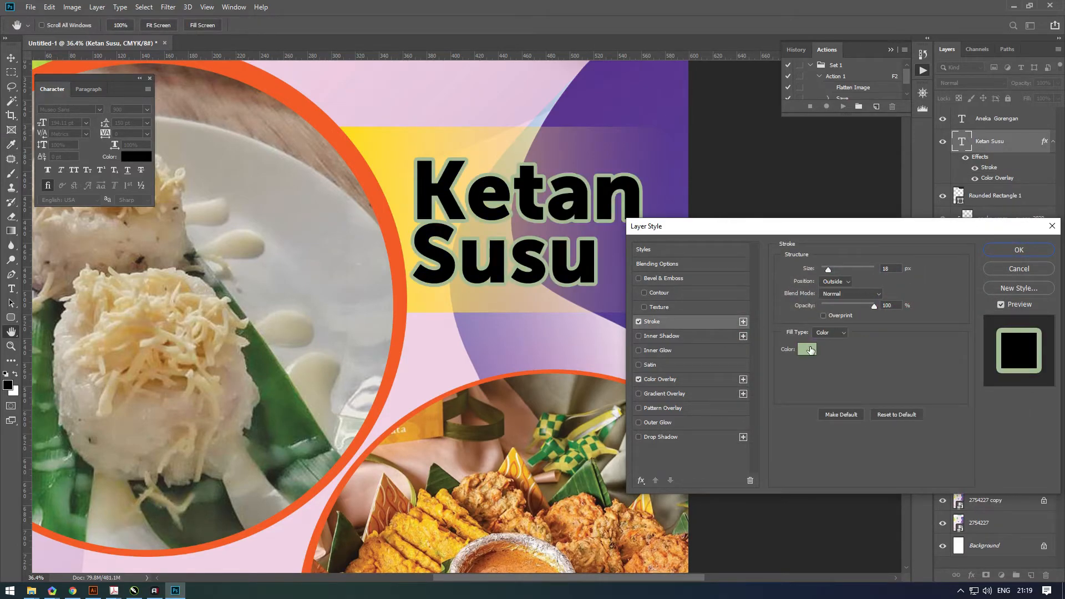
pyautogui.click(810, 349)
pyautogui.click(740, 236)
pyautogui.press('Return')
pyautogui.write('25')
pyautogui.click(1019, 250)
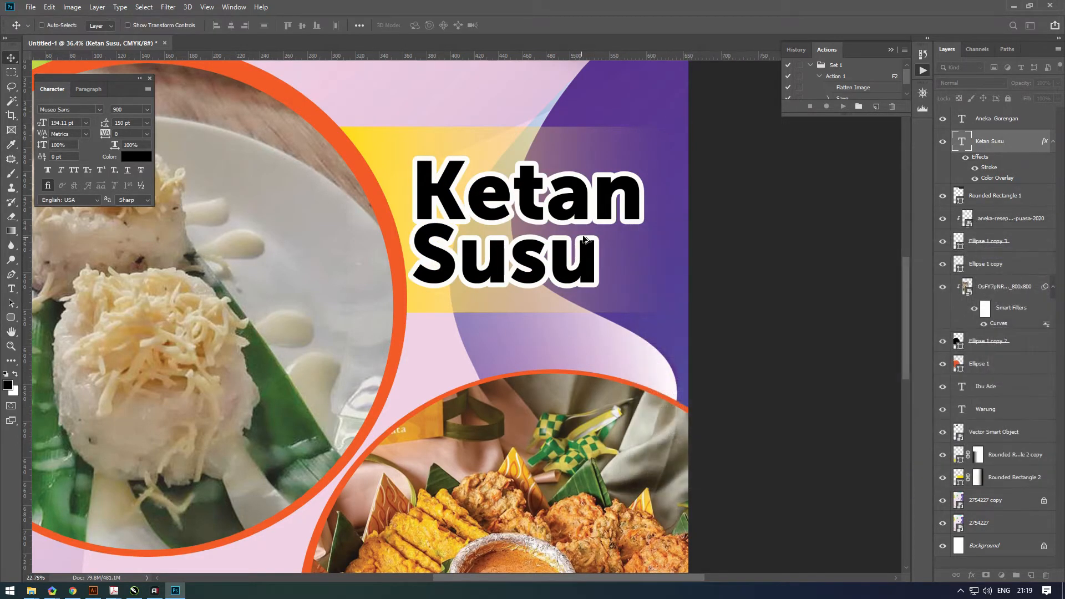
# - Copy the Ketan Susu text's layer style onto the Aneka Gorengan text
pyautogui.hotkey('ctrl', '0')
pyautogui.rightClick(1015, 147)
pyautogui.click(917, 449)
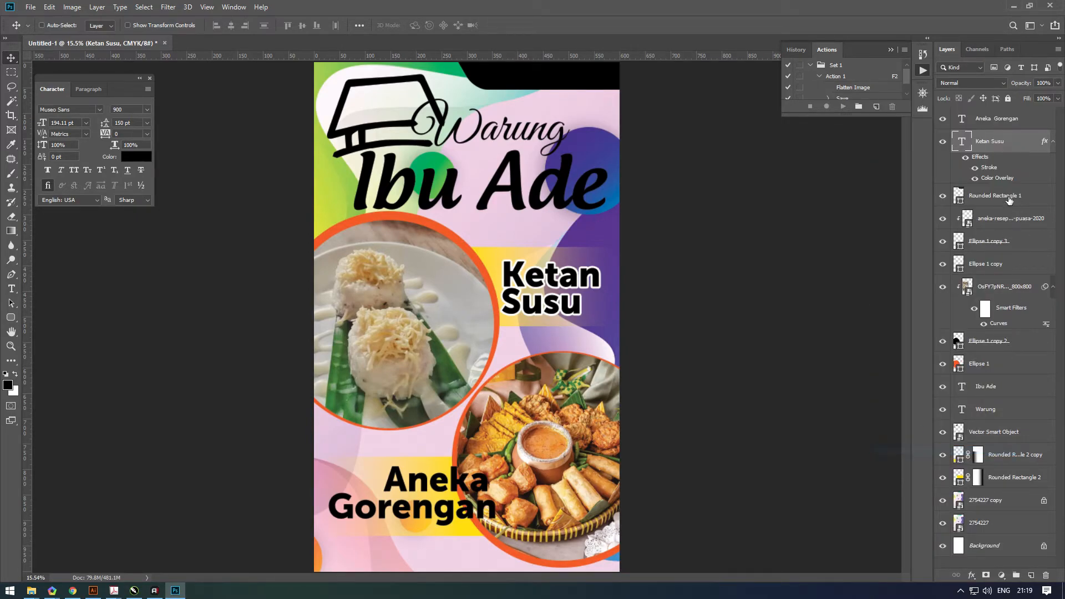
pyautogui.rightClick(1025, 121)
pyautogui.click(915, 460)
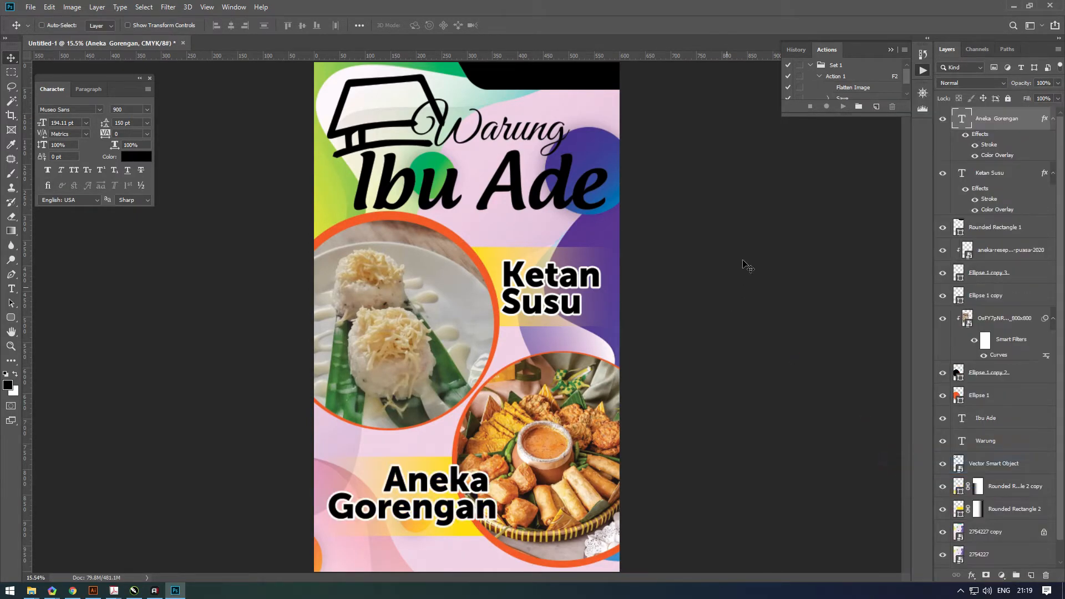
# - Apply a linear red-to-yellow Gradient Overlay to the Ibu Ade text, with its Color Overlay switched off
pyautogui.scroll(4, 435, 155)
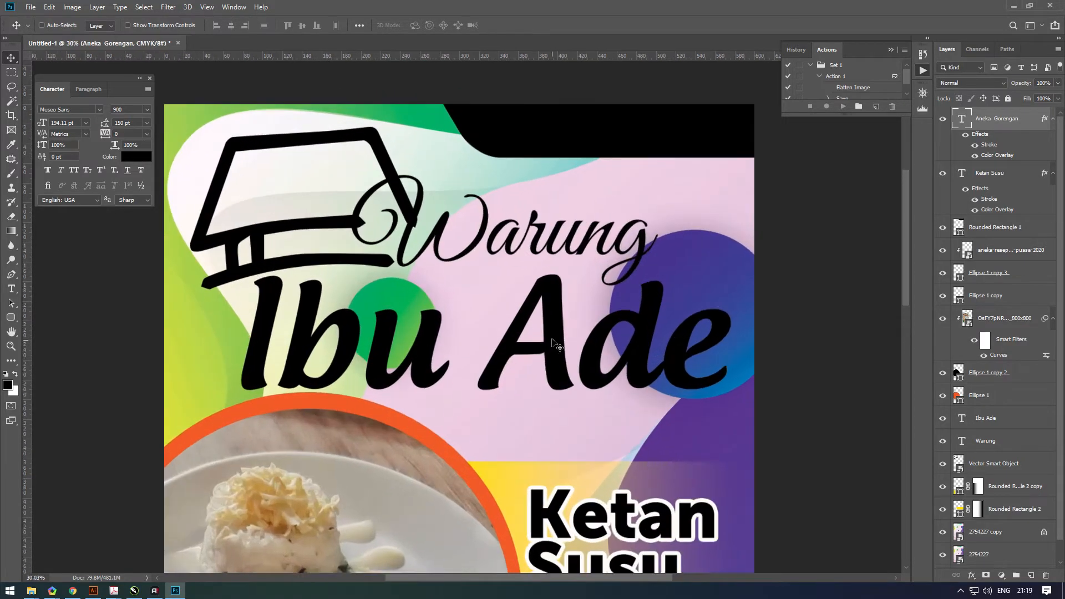
pyautogui.rightClick(553, 343)
pyautogui.click(574, 347)
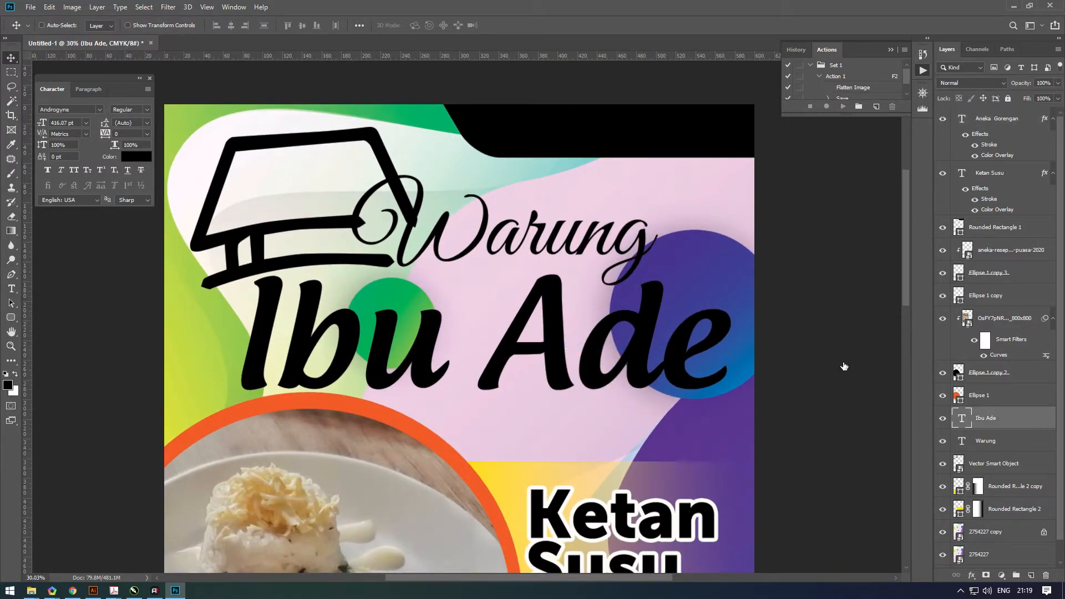
pyautogui.click(893, 273)
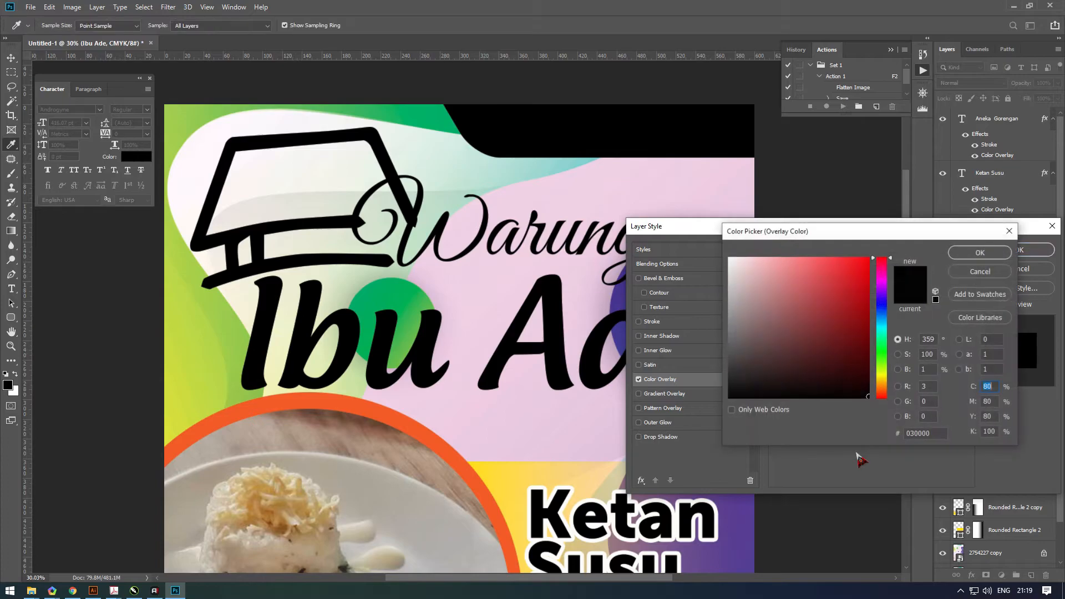
pyautogui.press('Escape')
pyautogui.click(660, 394)
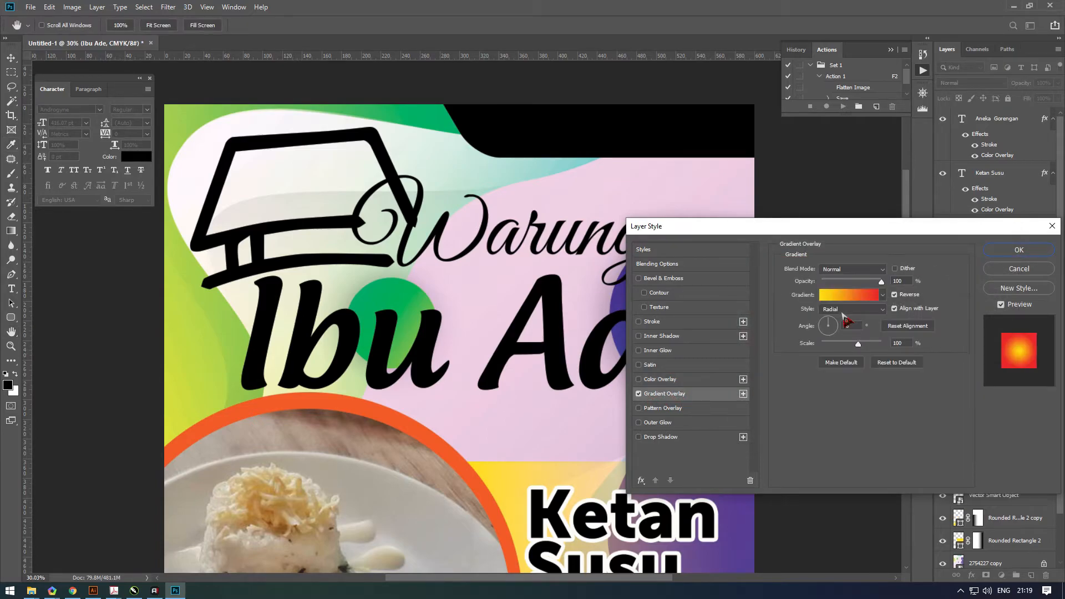
pyautogui.click(639, 379)
pyautogui.click(835, 282)
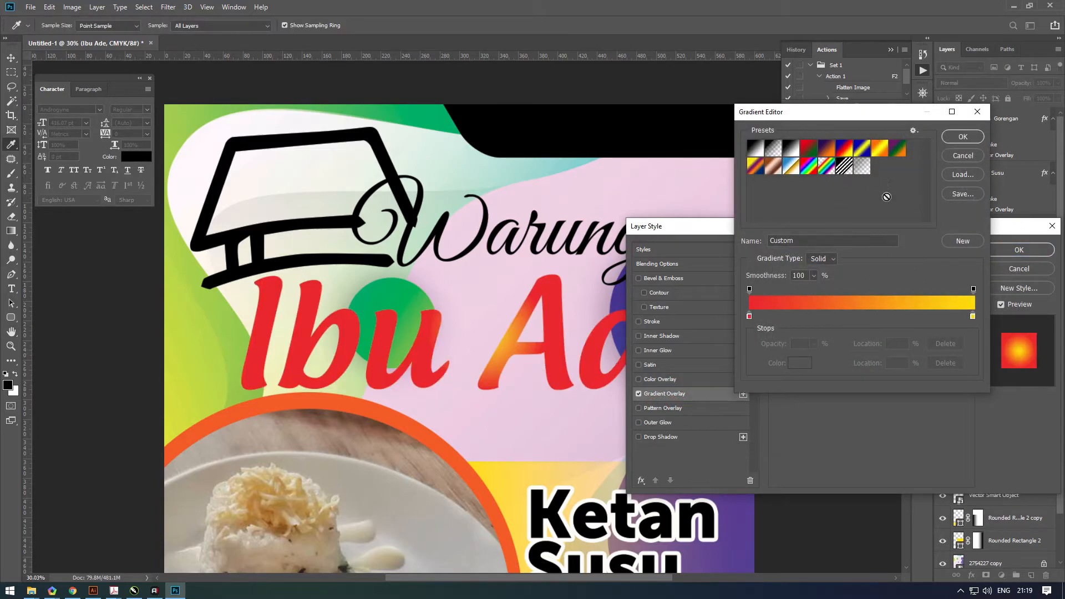
pyautogui.click(962, 137)
pyautogui.click(853, 309)
pyautogui.click(845, 303)
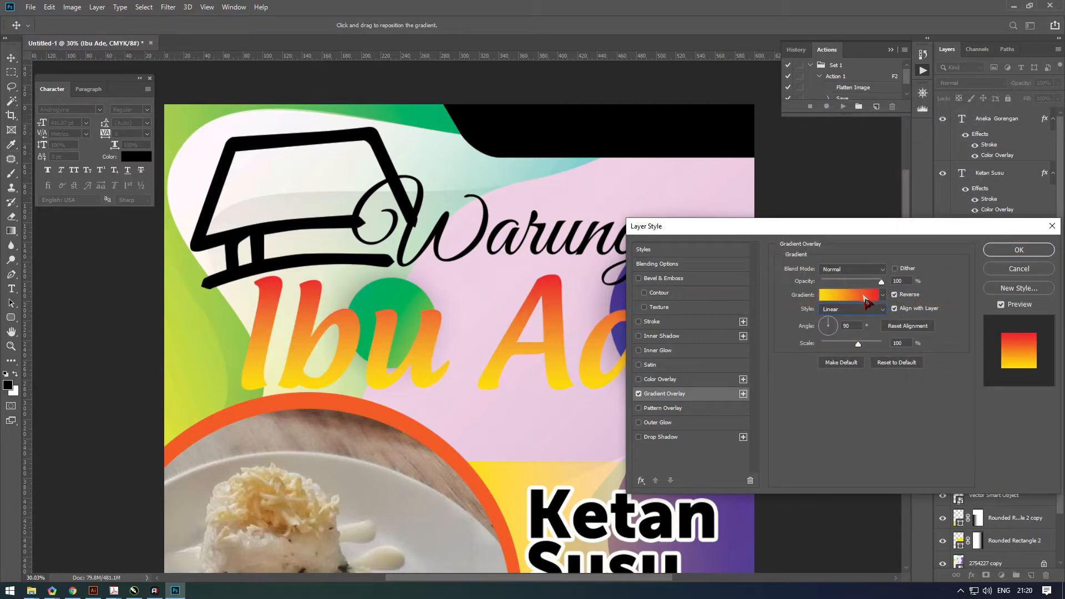
# - Set the red stop of the Ibu Ade gradient to dark red C0 M100 Y100 K50
pyautogui.click(864, 295)
pyautogui.click(754, 322)
pyautogui.click(797, 370)
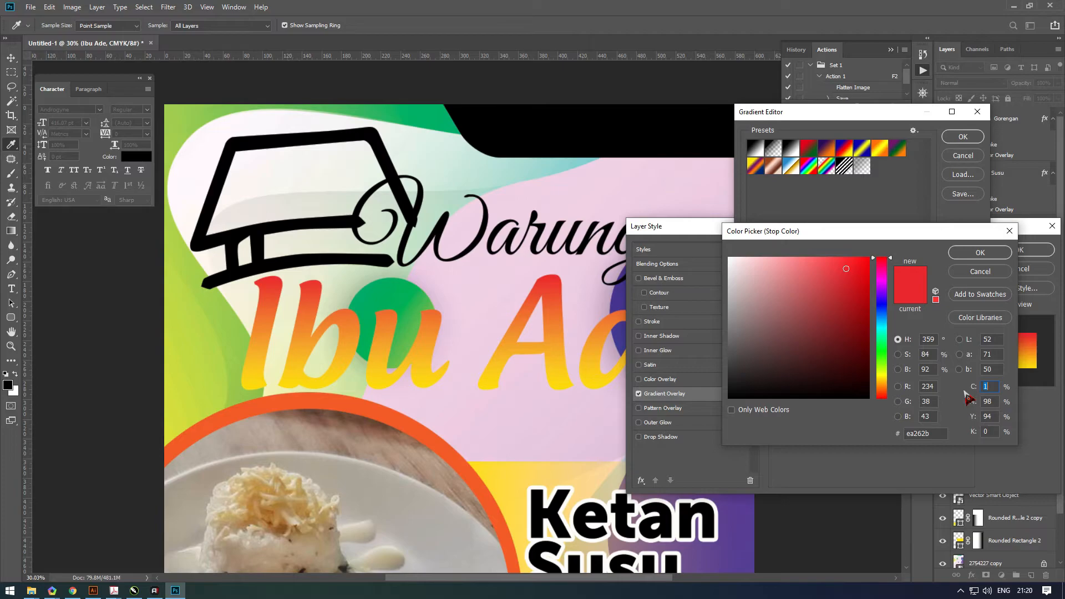
pyautogui.press('Tab')
pyautogui.write('100')
pyautogui.press('Tab')
pyautogui.write('100')
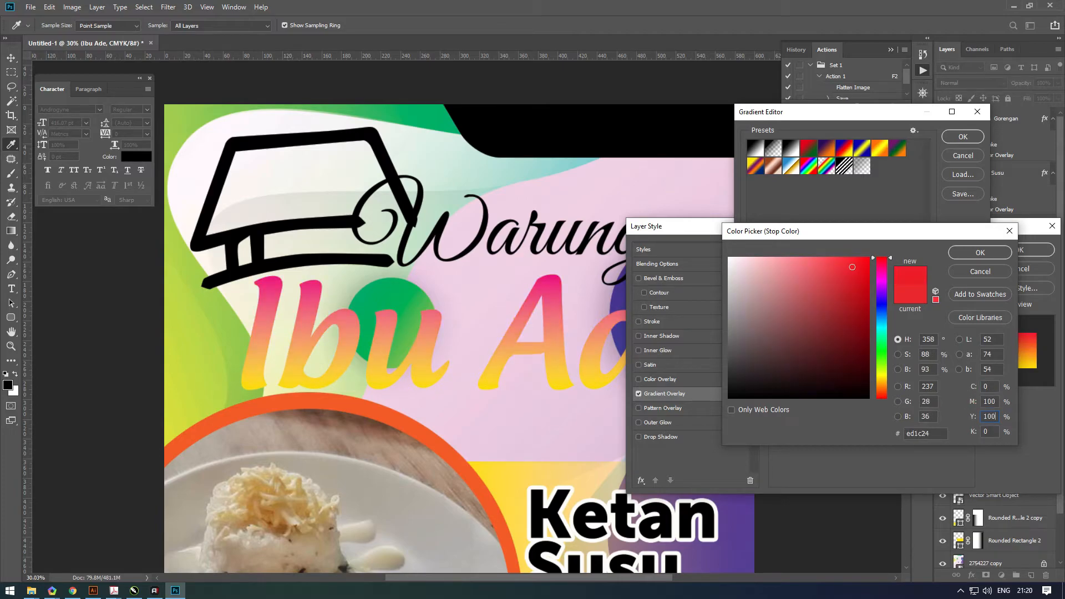
pyautogui.press('Tab')
pyautogui.write('50')
pyautogui.press('Return')
# - Change the yellow stop of the Ibu Ade gradient to red C0 M100 Y100 K0
pyautogui.click(972, 316)
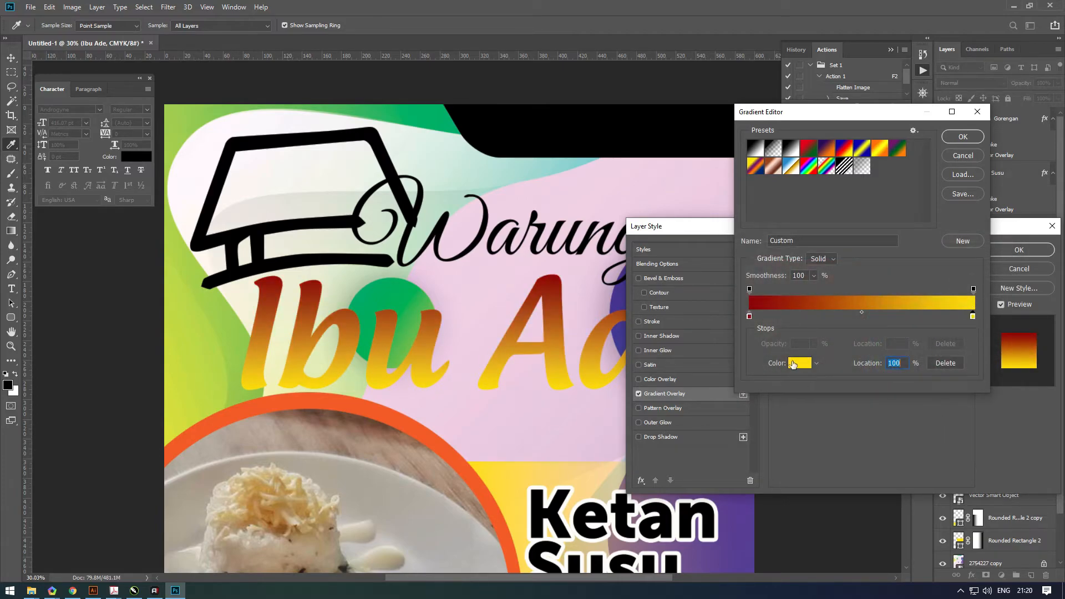
pyautogui.click(799, 362)
pyautogui.write('0')
pyautogui.press('Tab')
pyautogui.write('100')
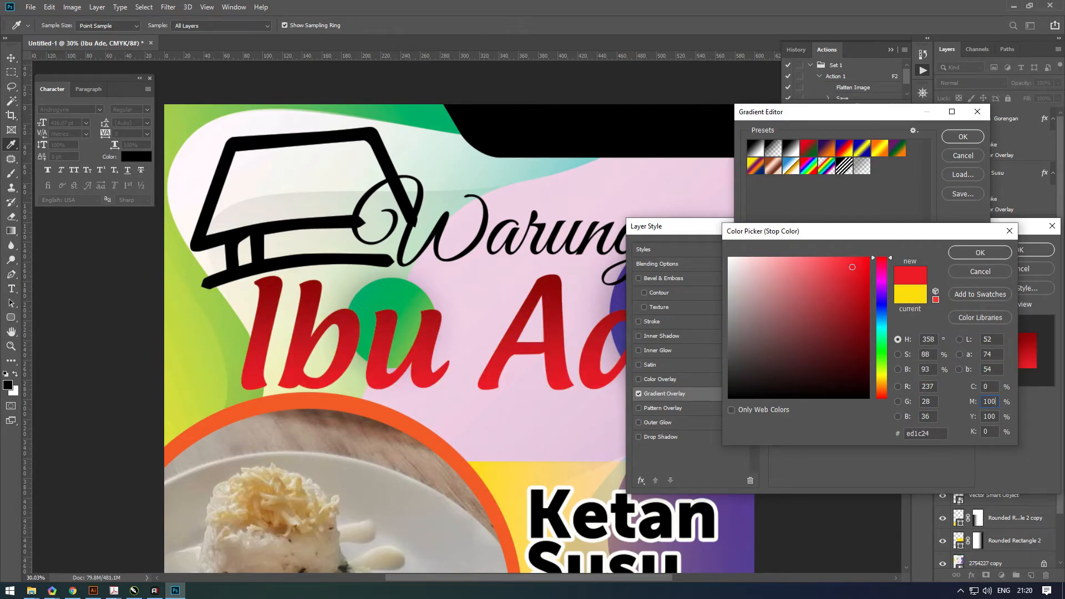
pyautogui.press('Return')
pyautogui.press('Return')
# - Add a white 40 px outside stroke and a drop shadow to the Ibu Ade text
pyautogui.click(654, 321)
pyautogui.moveTo(823, 270)
pyautogui.mouseDown()
pyautogui.moveTo(846, 272)
pyautogui.moveTo(831, 276)
pyautogui.mouseUp()
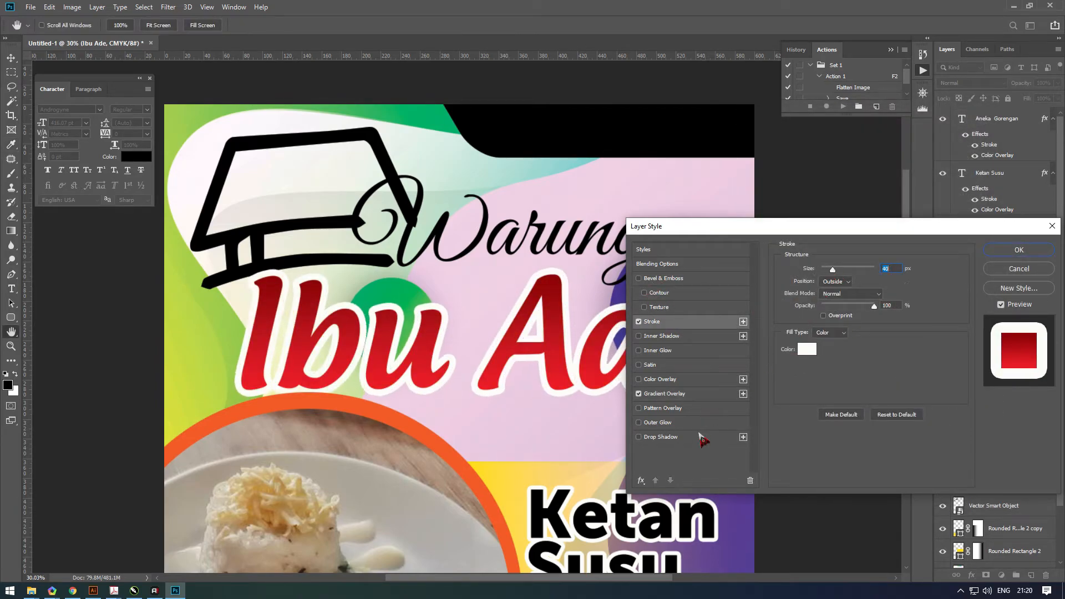
pyautogui.click(702, 438)
pyautogui.moveTo(829, 321); pyautogui.dragTo(832, 344)
pyautogui.moveTo(821, 332); pyautogui.dragTo(828, 331)
pyautogui.moveTo(544, 385); pyautogui.dragTo(551, 384)
pyautogui.press('Return')
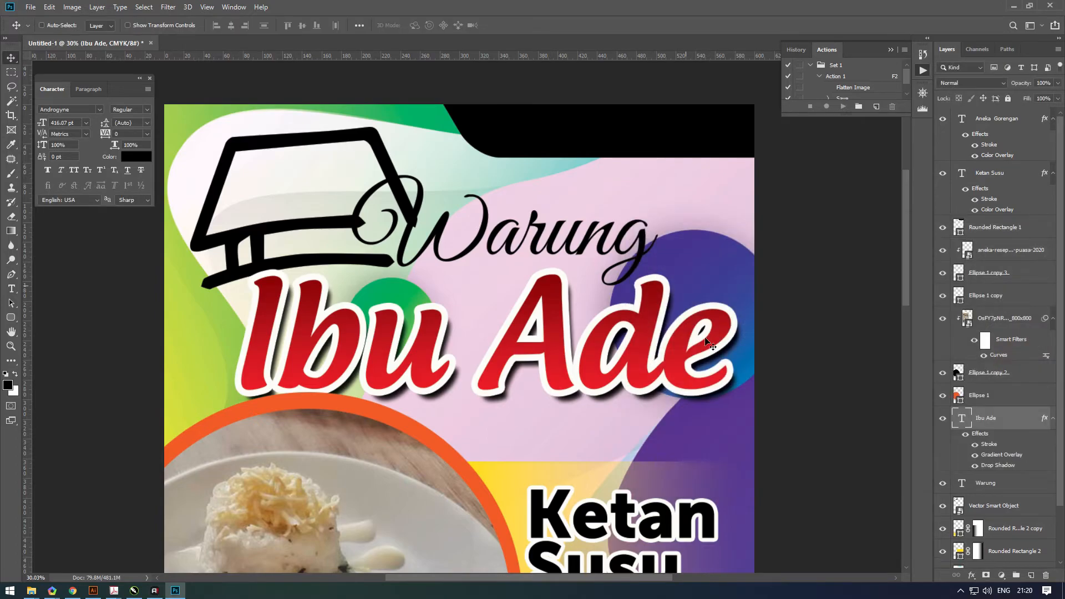
# - Draw a circle about 1403 px in diameter over the house logo, directly above the Vector Smart Object layer
pyautogui.moveTo(671, 301); pyautogui.dragTo(541, 258)
pyautogui.rightClick(529, 254)
pyautogui.click(549, 257)
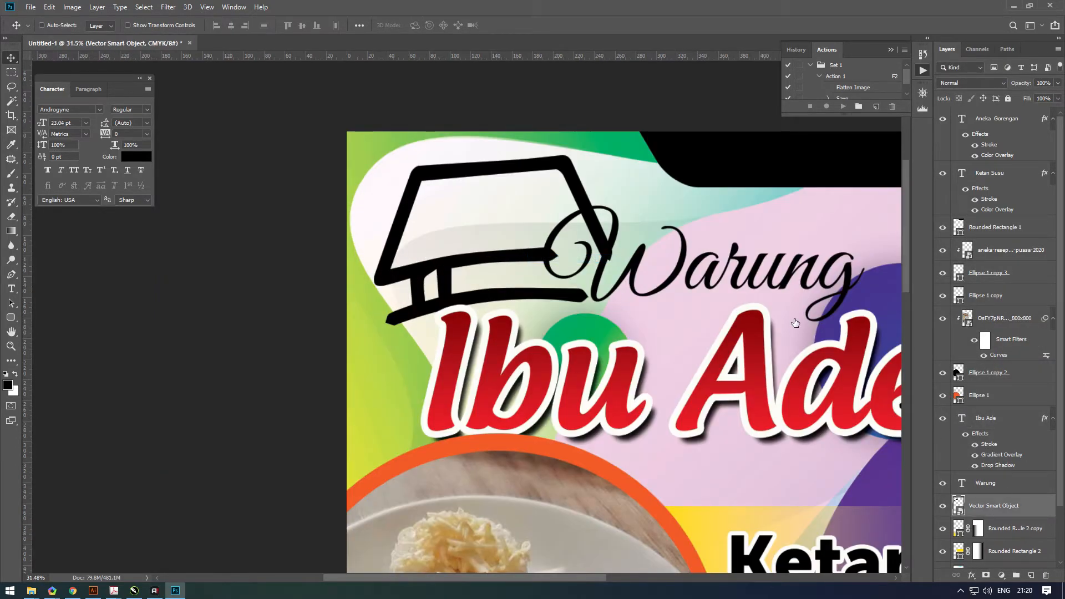
pyautogui.press('Escape')
pyautogui.click(15, 316)
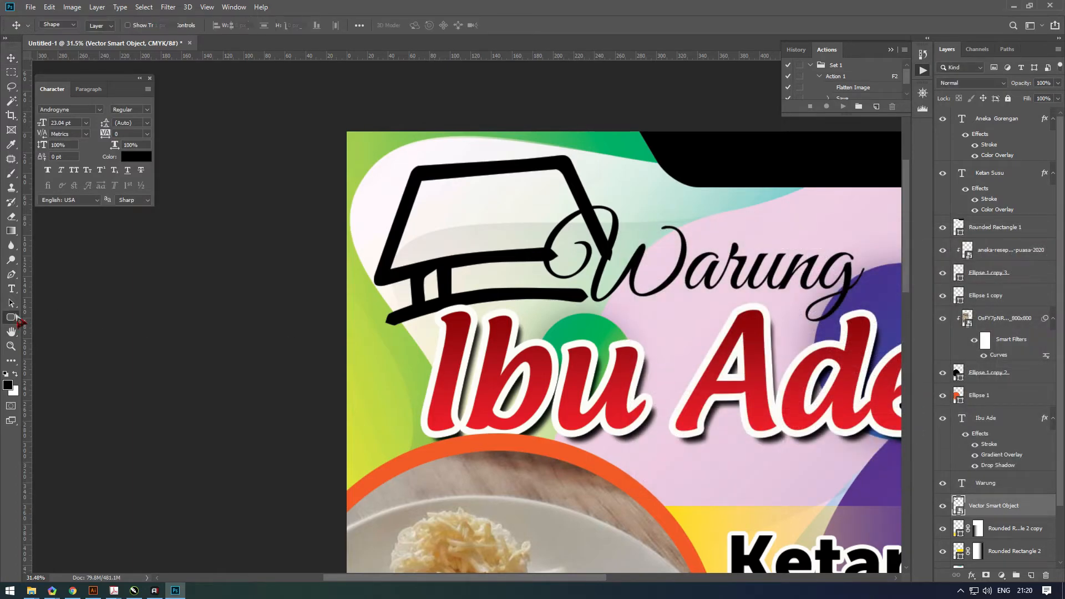
pyautogui.click(55, 343)
pyautogui.moveTo(364, 142); pyautogui.dragTo(610, 386)
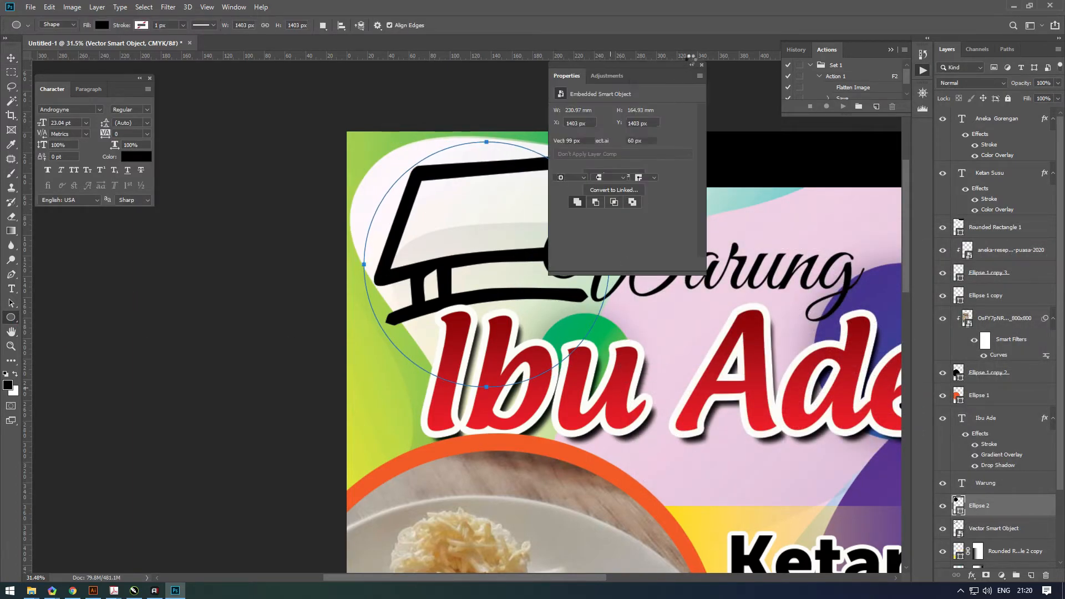
# - Fill the circle with yellow C0 M10 Y100 K0 and place it behind the house logo
pyautogui.doubleClick(958, 505)
pyautogui.write('0')
pyautogui.press('Tab')
pyautogui.write('10')
pyautogui.press('Tab')
pyautogui.write('100')
pyautogui.press('Tab')
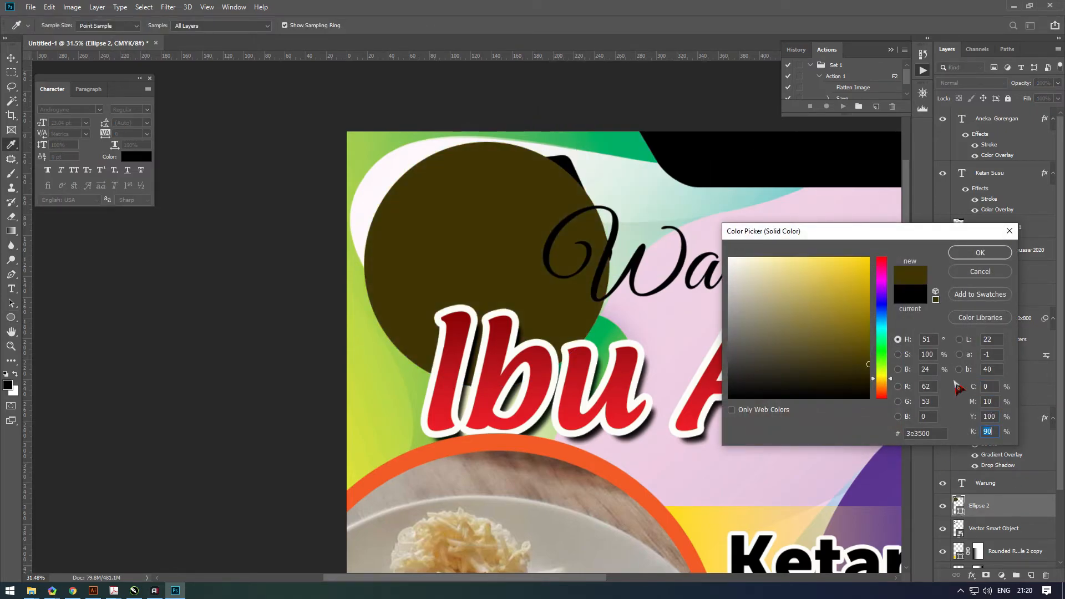
pyautogui.write('0')
pyautogui.press('Return')
pyautogui.moveTo(1027, 517); pyautogui.dragTo(1031, 534)
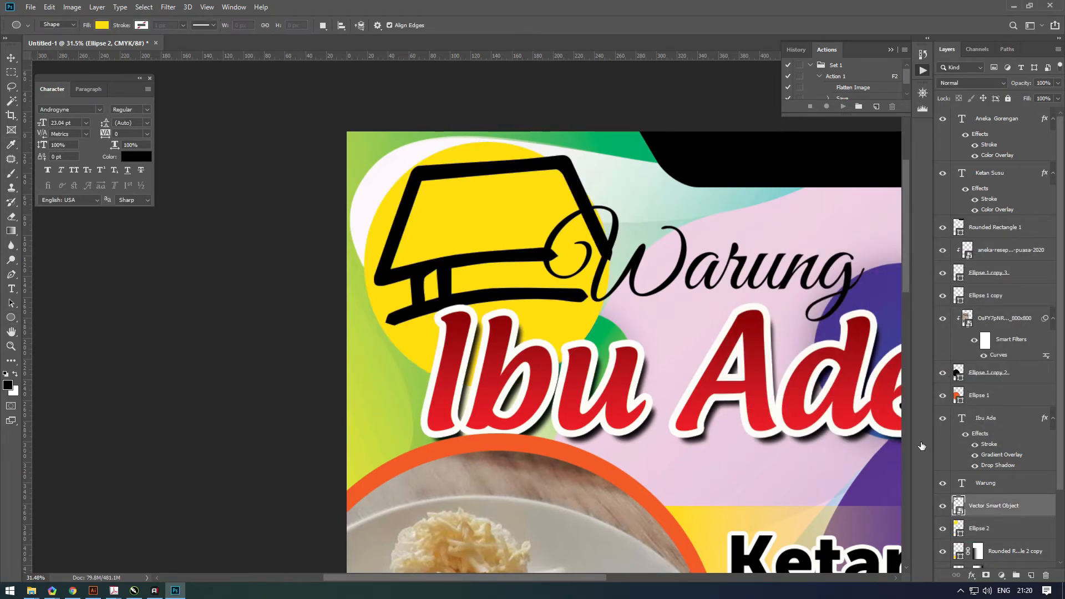
# - Add a white 20 px outside stroke to the house logo
pyautogui.click(663, 322)
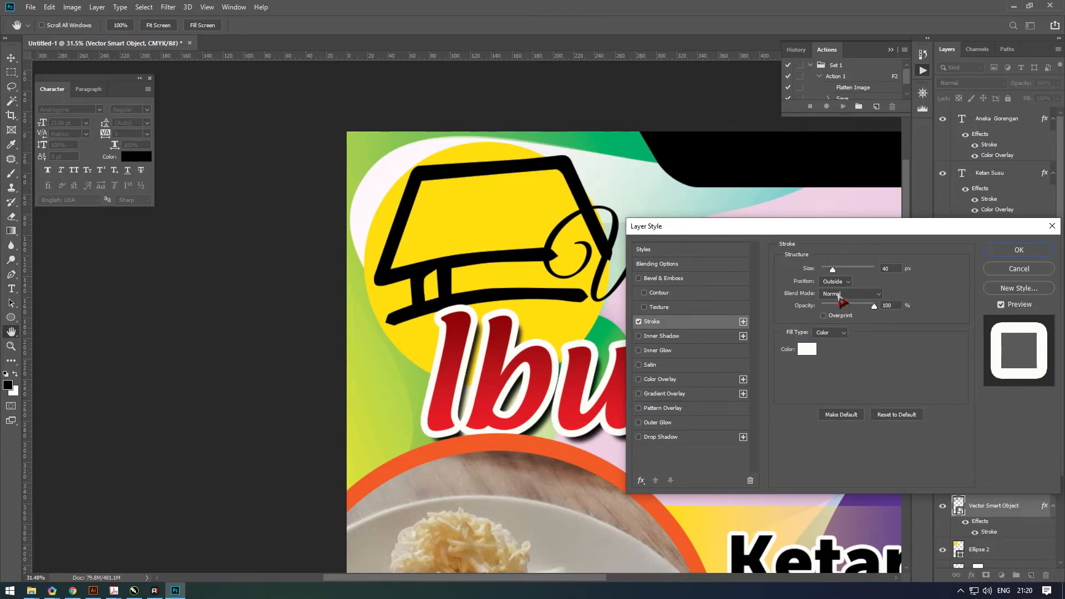
pyautogui.click(832, 270)
pyautogui.write('20')
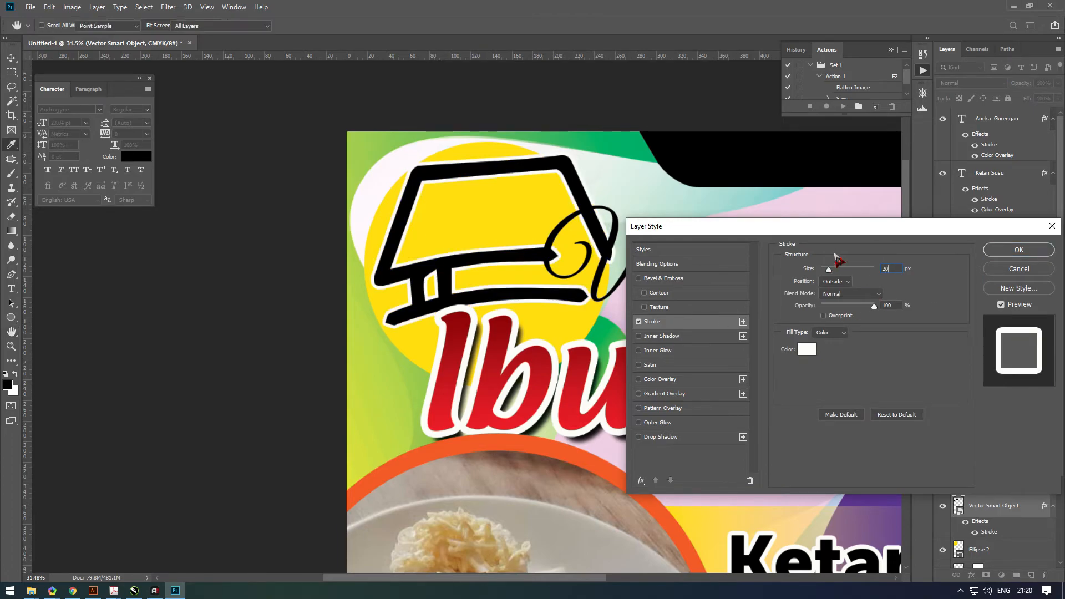
pyautogui.press('Return')
# - Give the Warung text a dark navy Color Overlay using C100 M80 Y0 darkened with black
pyautogui.scroll(-3, 696, 337)
pyautogui.scroll(5, 698, 310)
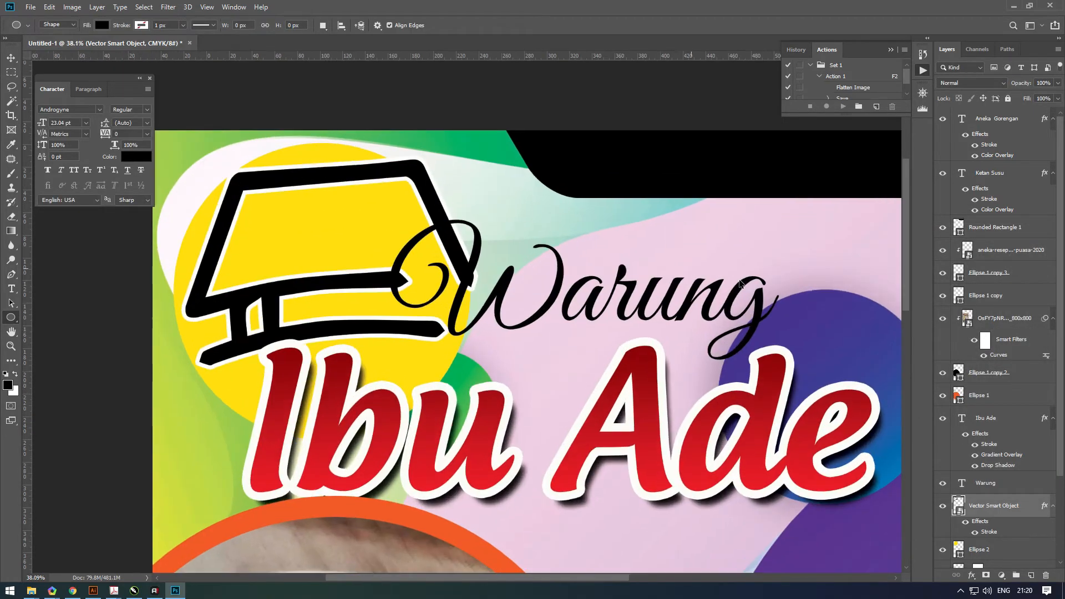
pyautogui.press('v')
pyautogui.click(1034, 486)
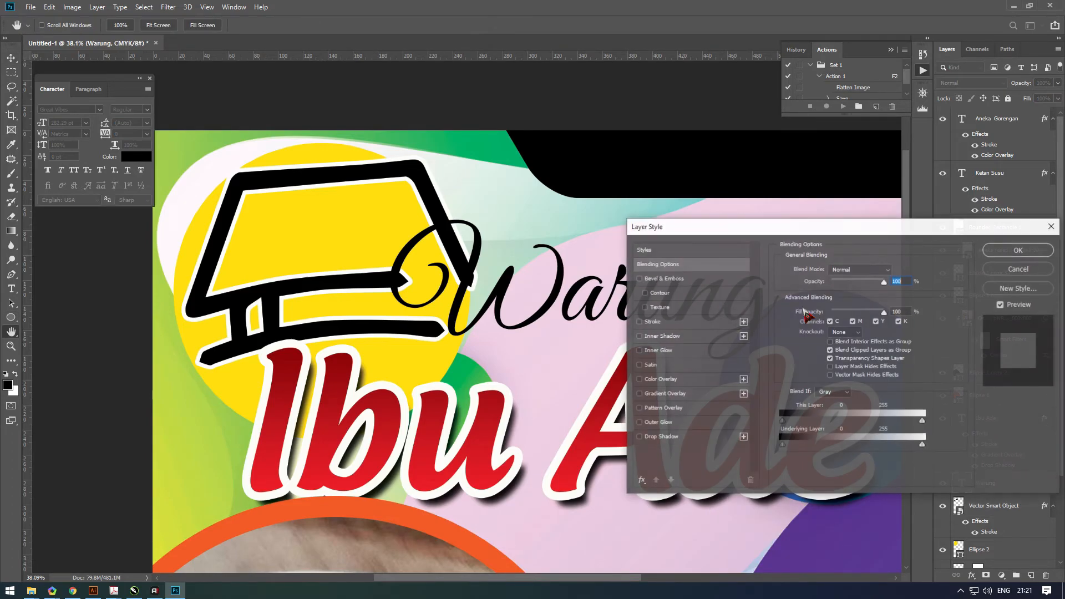
pyautogui.click(693, 382)
pyautogui.click(894, 275)
pyautogui.write('100')
pyautogui.press('Tab')
pyautogui.write('80')
pyautogui.press('Tab')
pyautogui.write('0')
pyautogui.press('Tab')
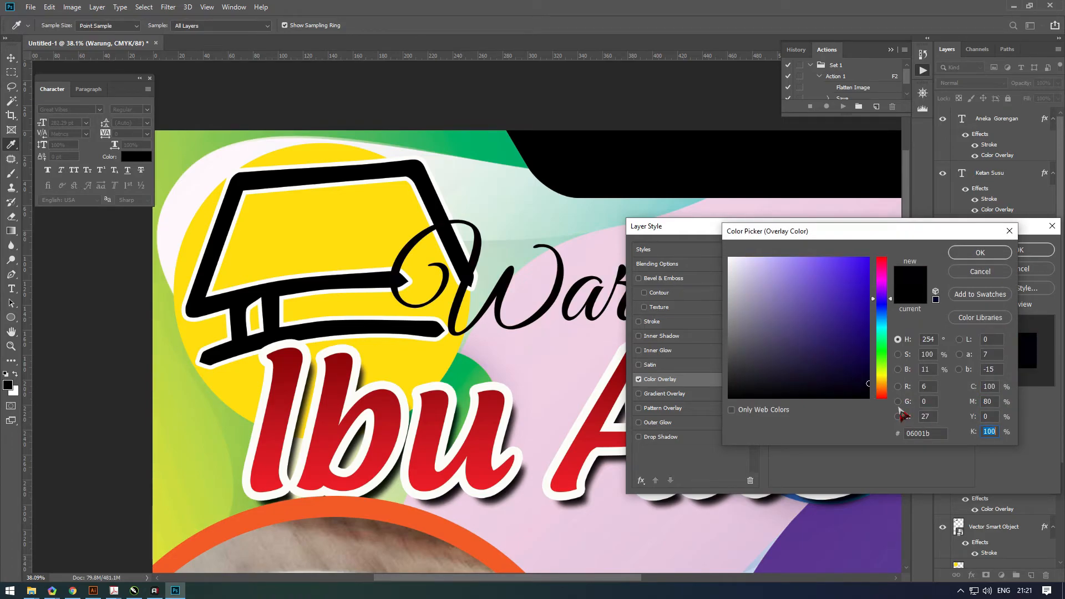
pyautogui.write('40')
pyautogui.press('Return')
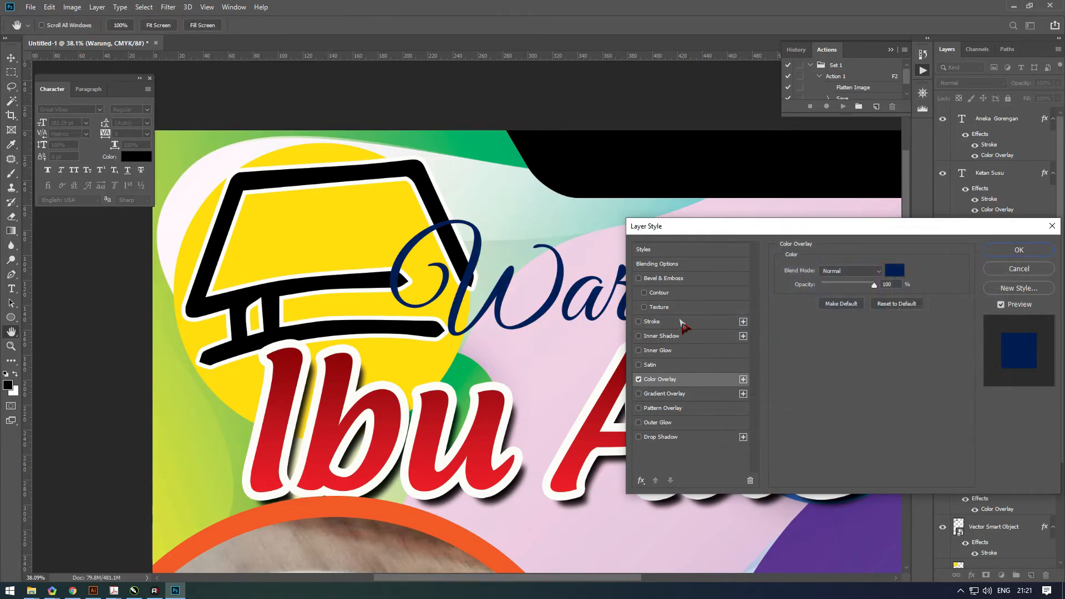
# - Thicken the Warung text with a 10 px outside stroke in navy C100 M80 Y0 K60
pyautogui.click(681, 322)
pyautogui.click(803, 355)
pyautogui.moveTo(994, 386); pyautogui.dragTo(936, 368)
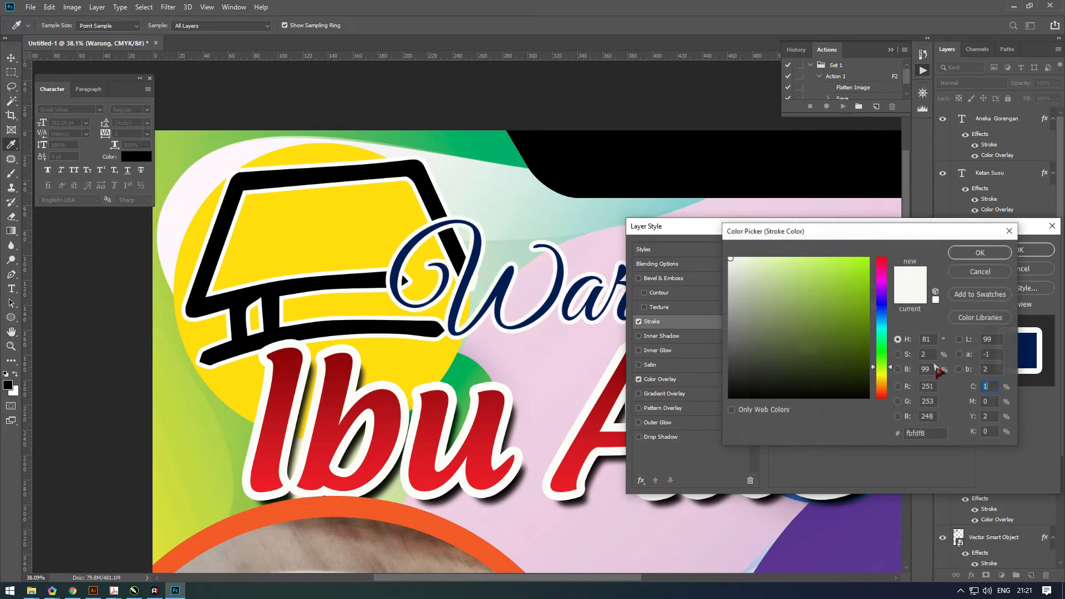
pyautogui.write('100')
pyautogui.press('Tab')
pyautogui.write('80')
pyautogui.press('Tab')
pyautogui.write('0')
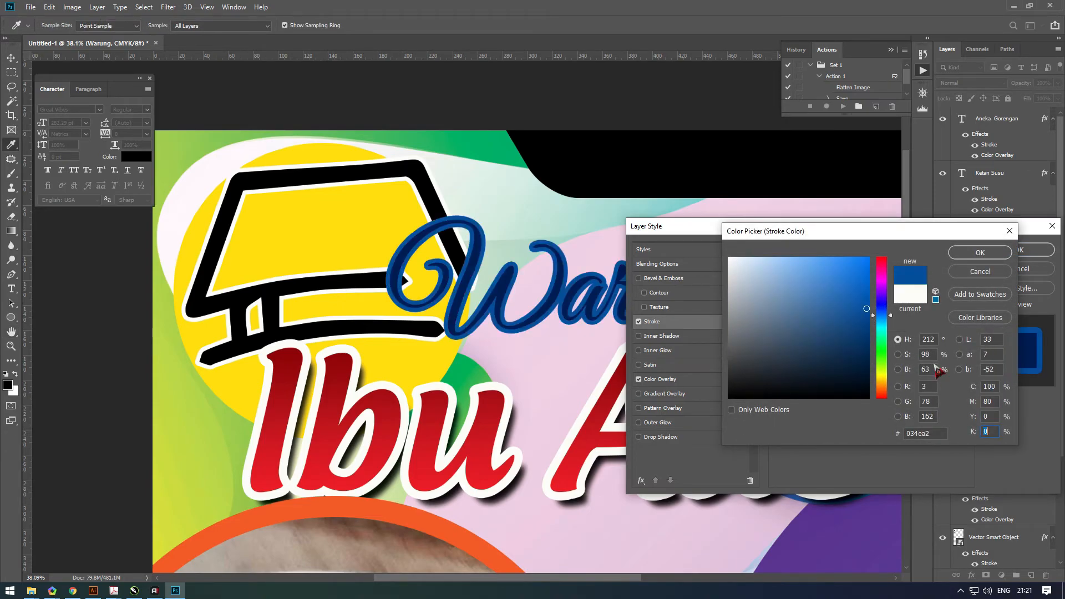
pyautogui.write('60')
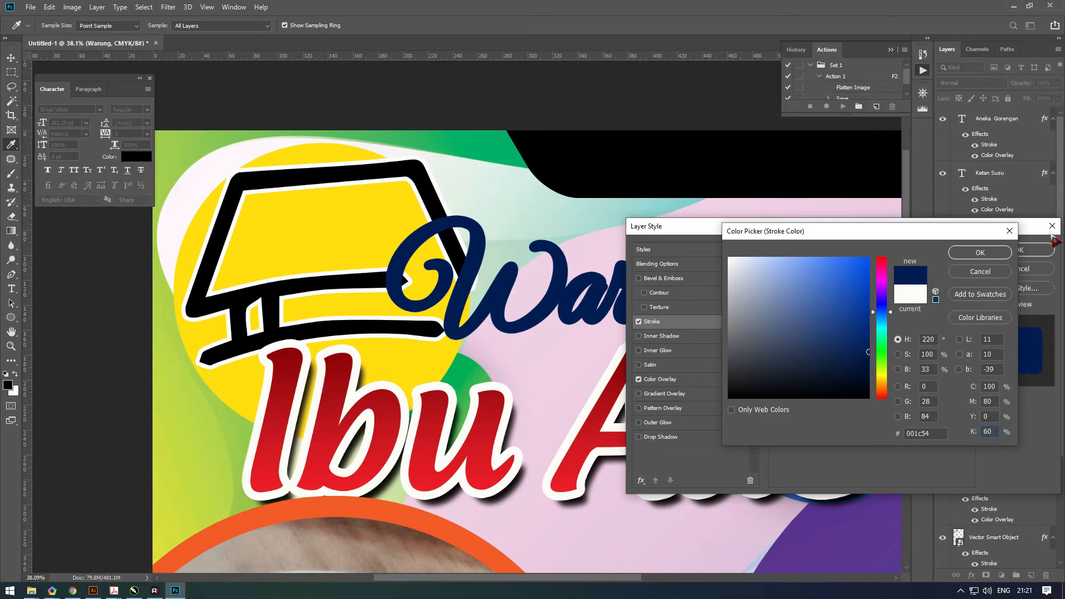
pyautogui.click(998, 253)
pyautogui.doubleClick(896, 267)
pyautogui.write('10')
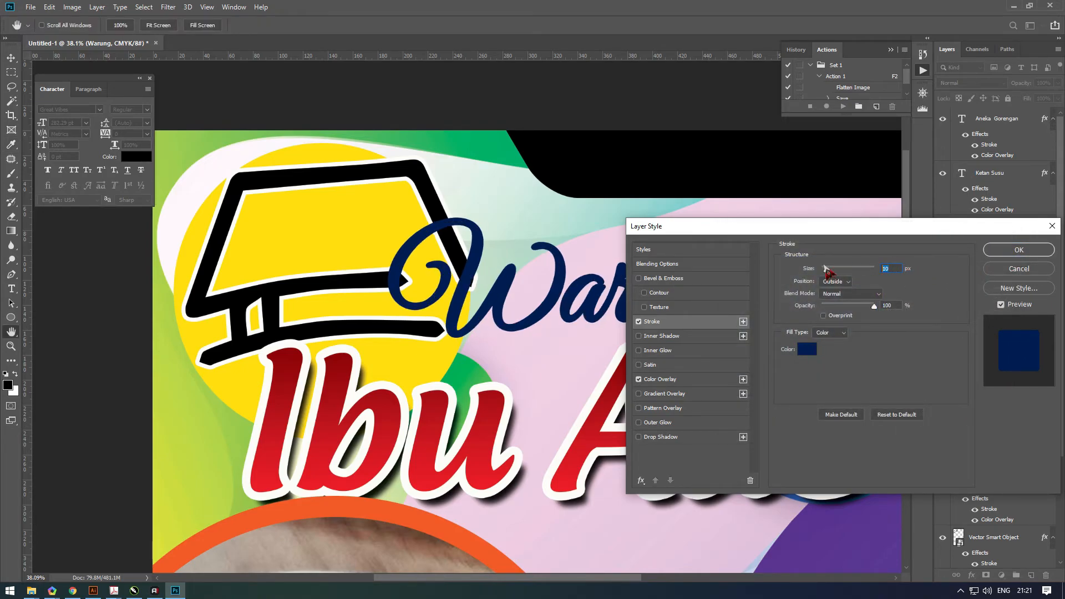
pyautogui.click(1018, 250)
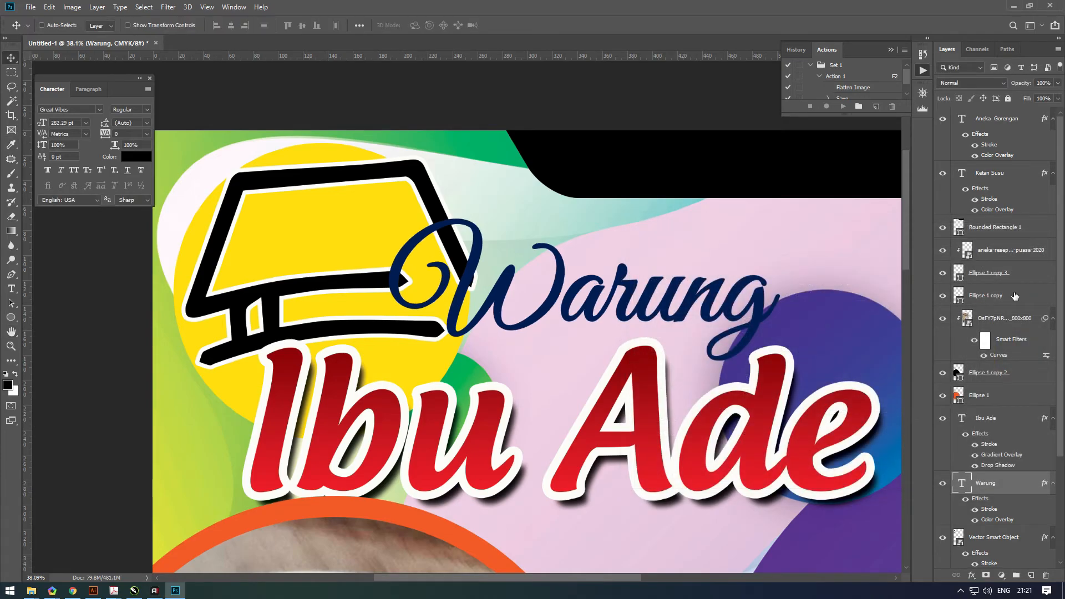
# - Back the Warung text with a duplicate carrying a white 28 px outside stroke and a 95% drop shadow at 41 px distance
pyautogui.hotkey('ctrl', 'j')
pyautogui.press('h')
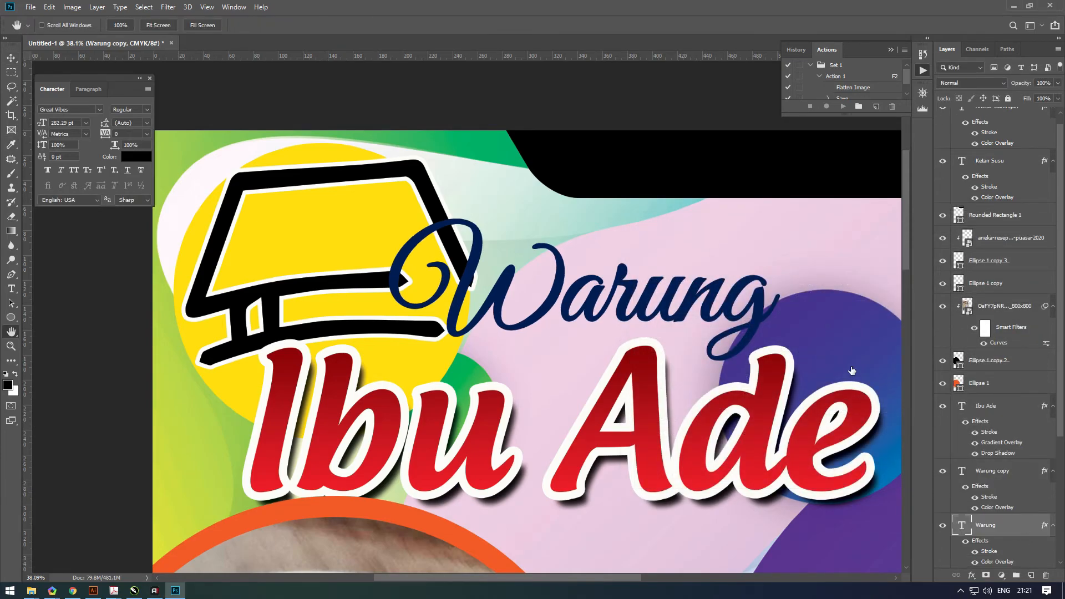
pyautogui.click(700, 323)
pyautogui.click(808, 351)
pyautogui.press('Return')
pyautogui.click(884, 267)
pyautogui.moveTo(811, 268); pyautogui.dragTo(812, 269)
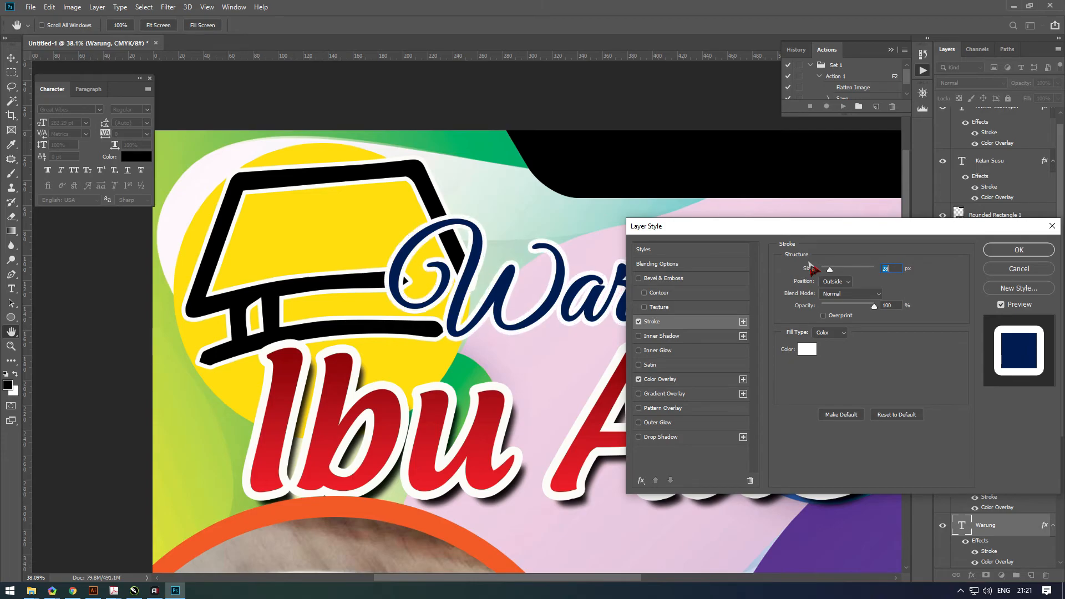
pyautogui.click(681, 438)
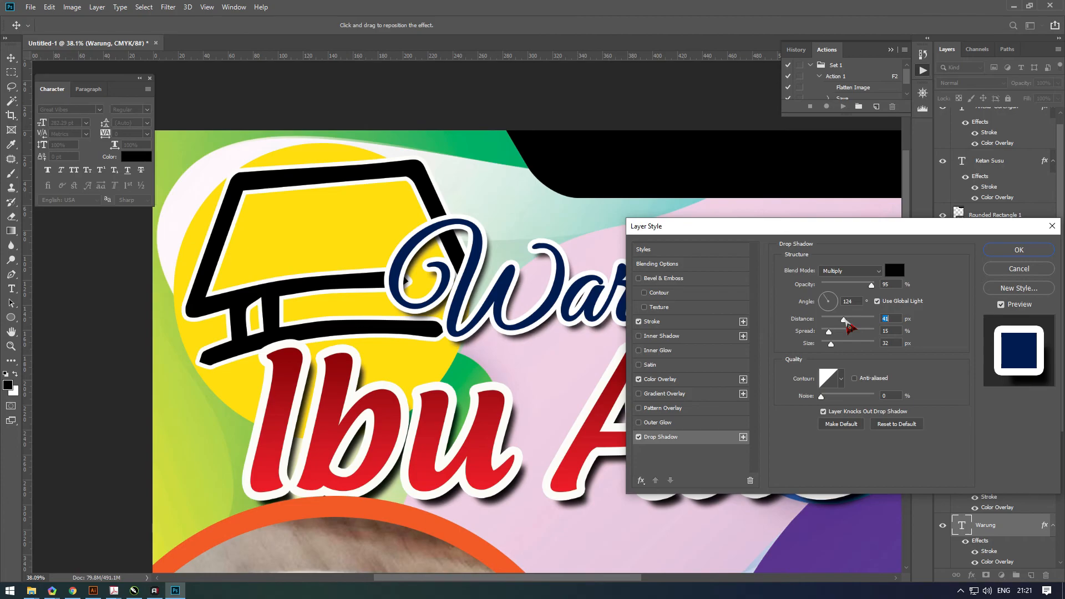
pyautogui.press('Return')
# - Recolour the black rounded rectangle in the poster's upper-right corner to red
pyautogui.rightClick(739, 178)
pyautogui.click(759, 182)
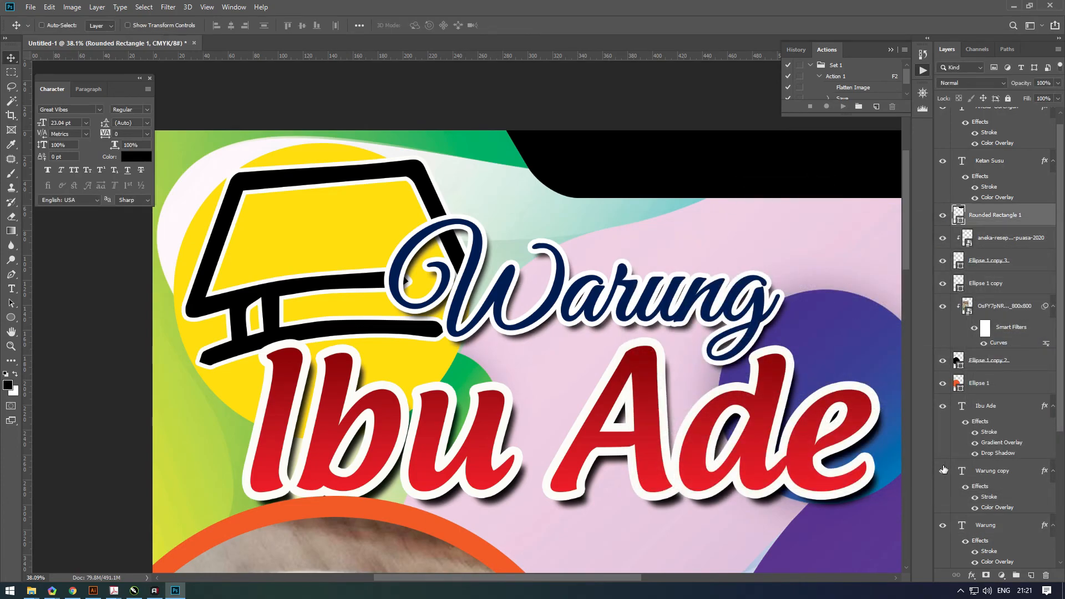
pyautogui.click(490, 423)
pyautogui.press('Return')
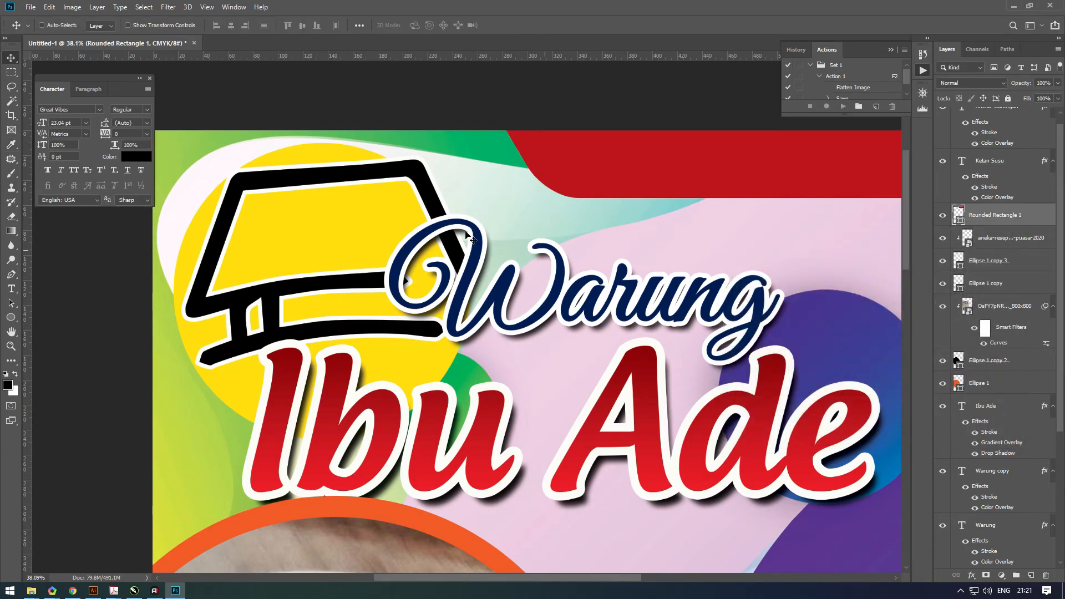
# - Add a white 28 px outside stroke to the yellow circle behind the house logo
pyautogui.scroll(-9, 467, 234)
pyautogui.scroll(5, 387, 96)
pyautogui.rightClick(385, 94)
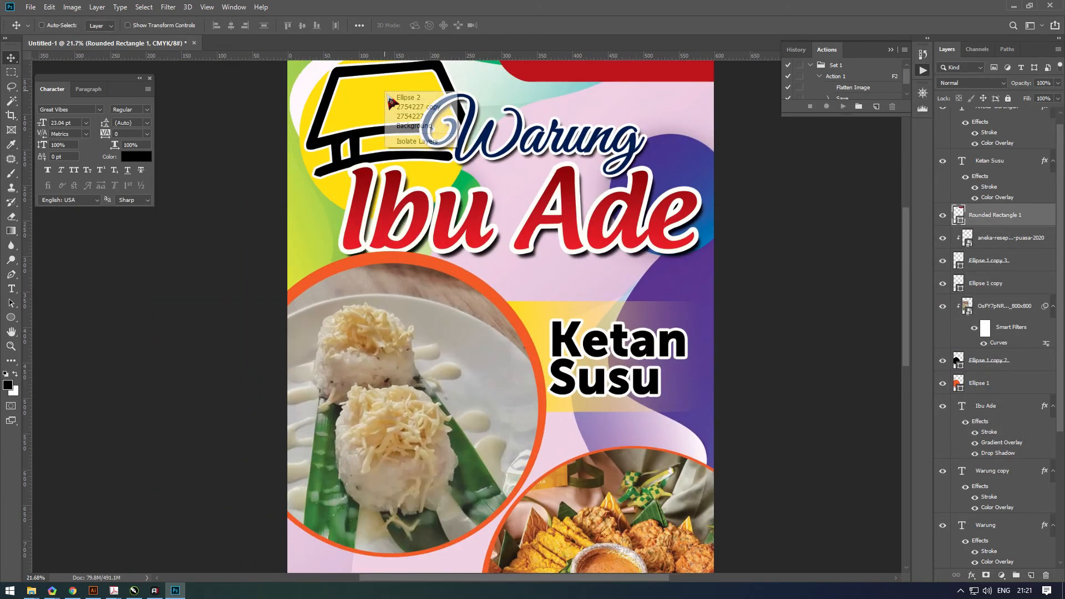
pyautogui.click(394, 97)
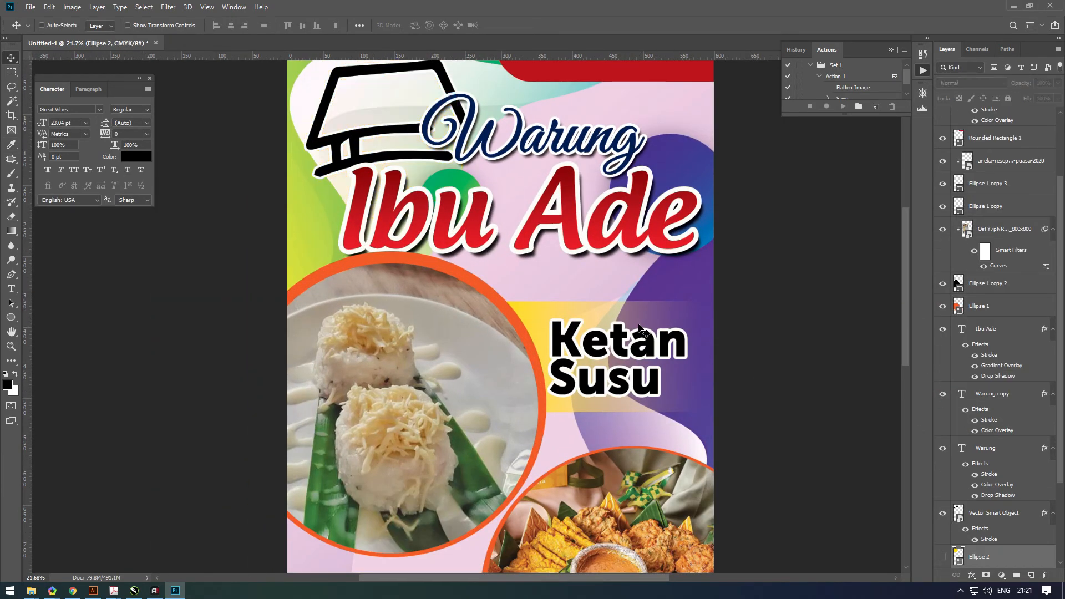
pyautogui.hotkey('ctrl', ',')
pyautogui.hscroll(1, 1022, 555)
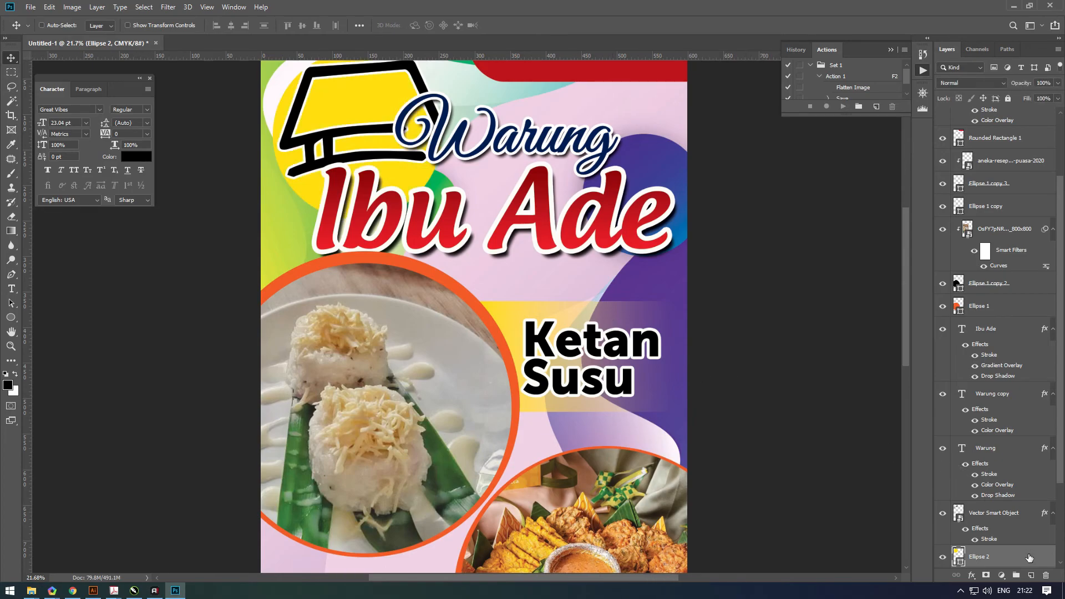
pyautogui.doubleClick(1022, 555)
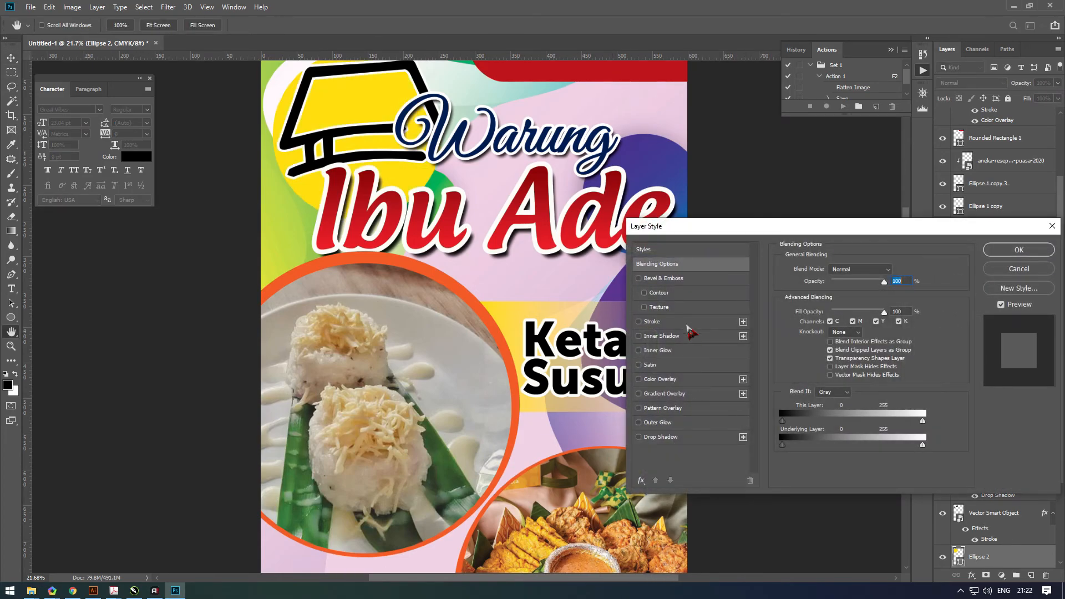
pyautogui.click(697, 383)
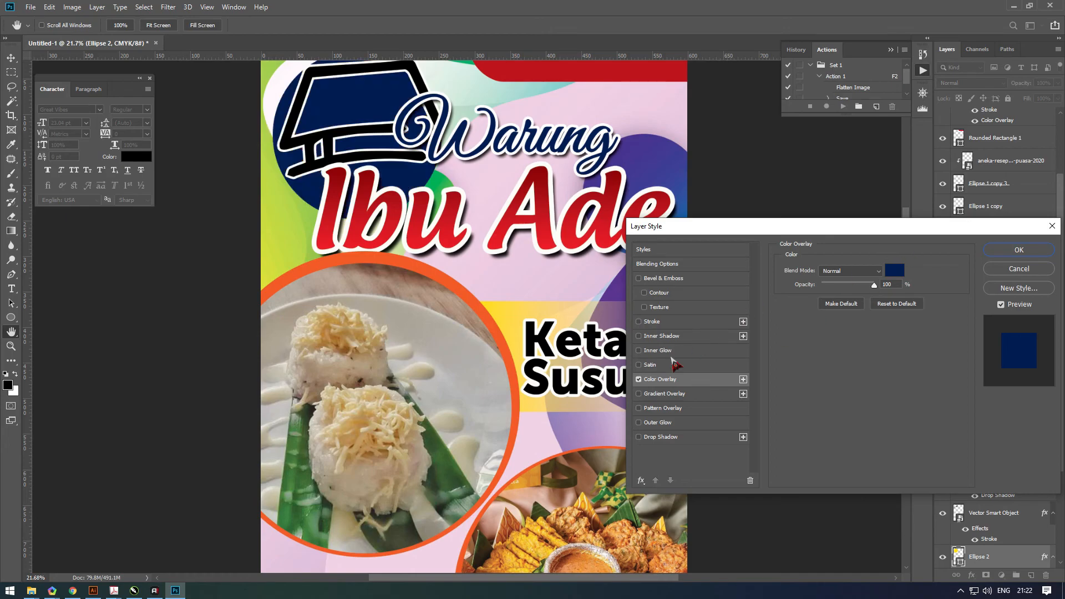
pyautogui.click(638, 380)
pyautogui.click(667, 321)
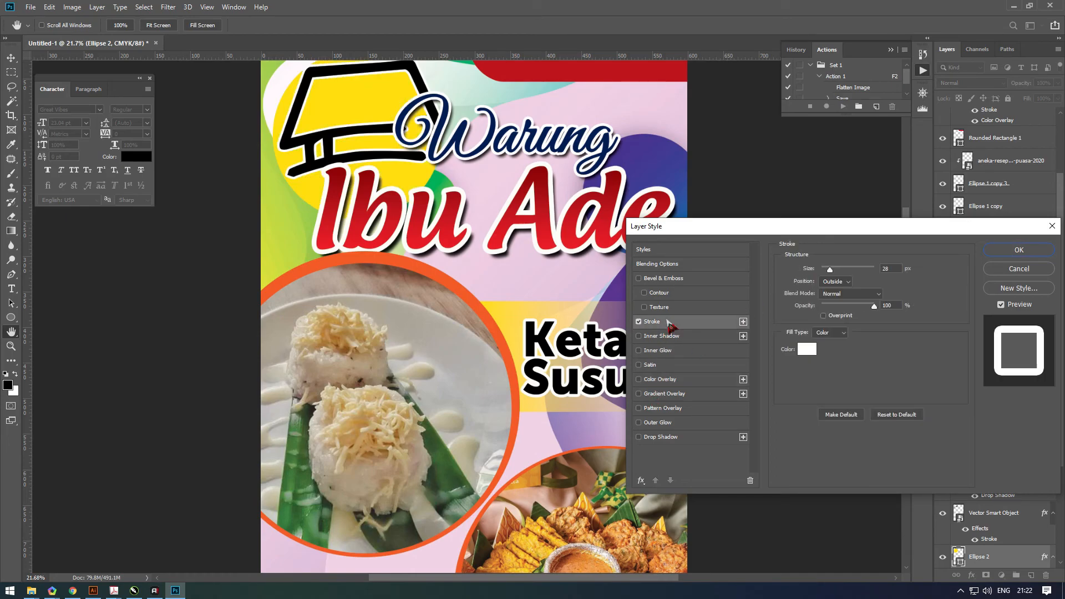
pyautogui.press('Return')
# - Review the whole poster in full-screen mode, fitted to the screen
pyautogui.press('f')
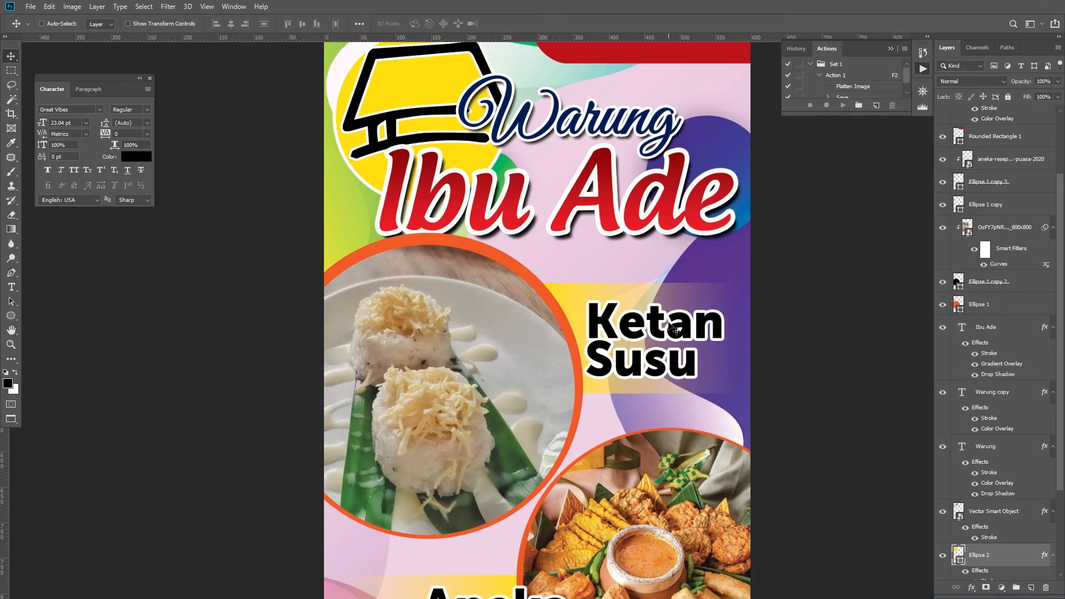
pyautogui.press('f')
pyautogui.press('z')
pyautogui.rightClick(588, 295)
pyautogui.click(603, 305)
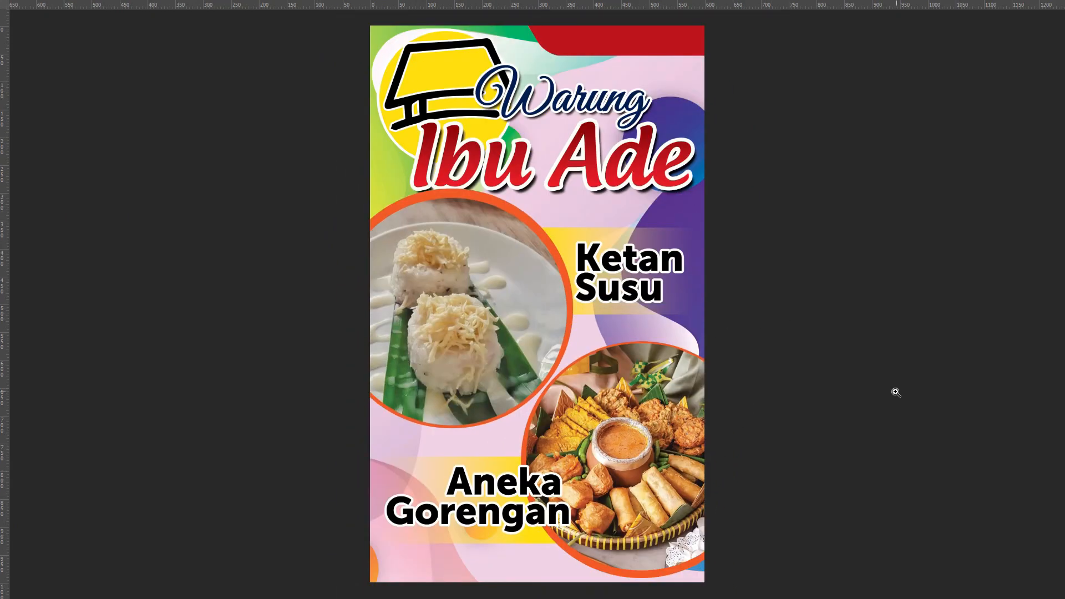